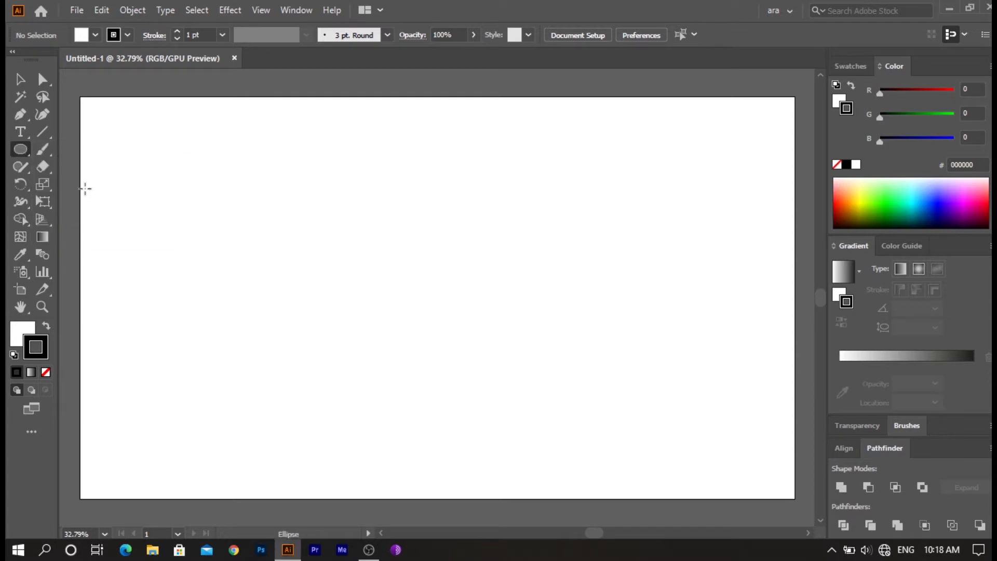
Draw a tall ellipse on the artboard and give it a white-to-black radial gradient fill with no stroke.
{"action": "left_click_drag", "start_coordinate": [272, 176], "coordinate": [369, 309]}
{"action": "key", "text": "v"}
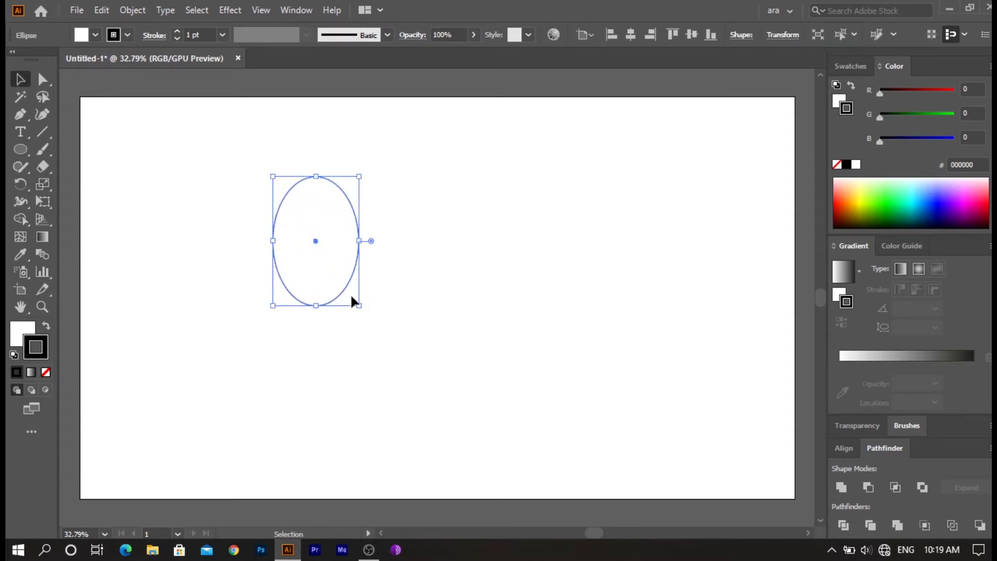
{"action": "left_click", "coordinate": [933, 355]}
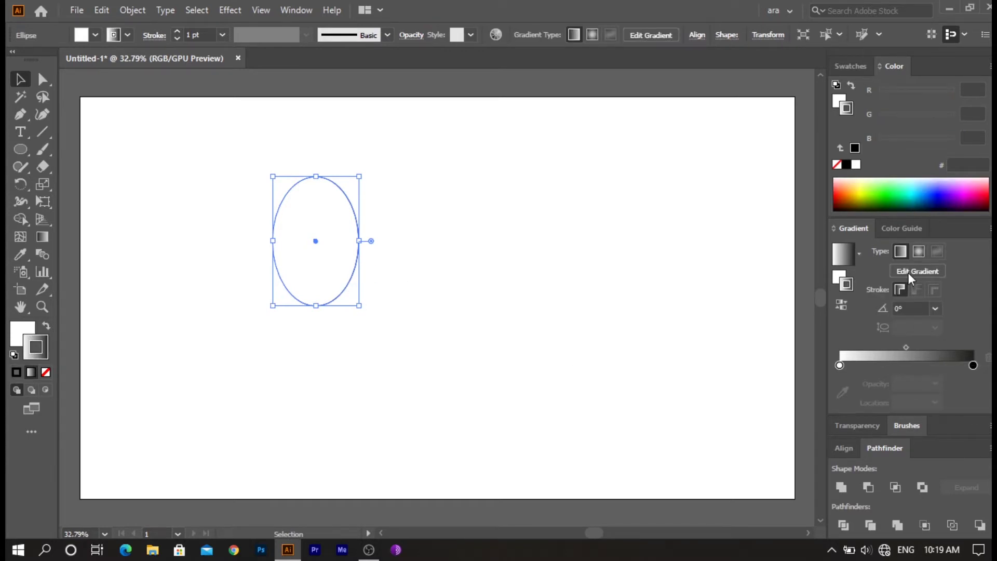
{"action": "left_click", "coordinate": [920, 251]}
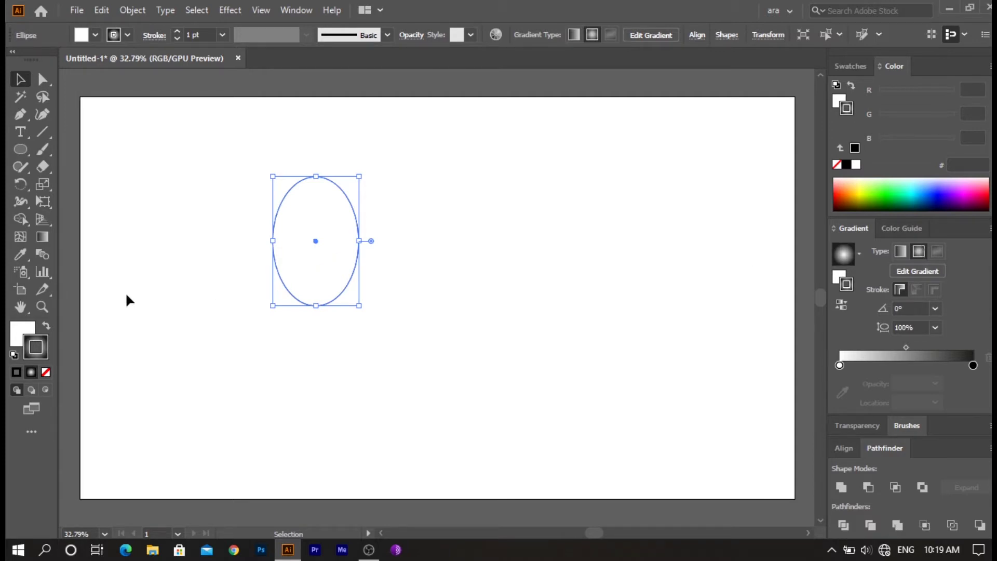
{"action": "left_click", "coordinate": [46, 327]}
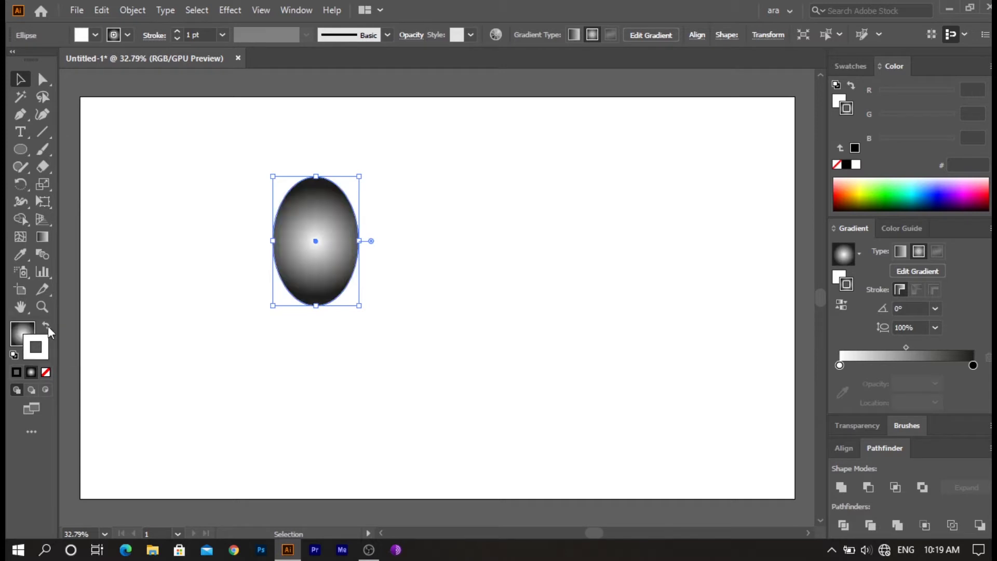
{"action": "left_click", "coordinate": [46, 372]}
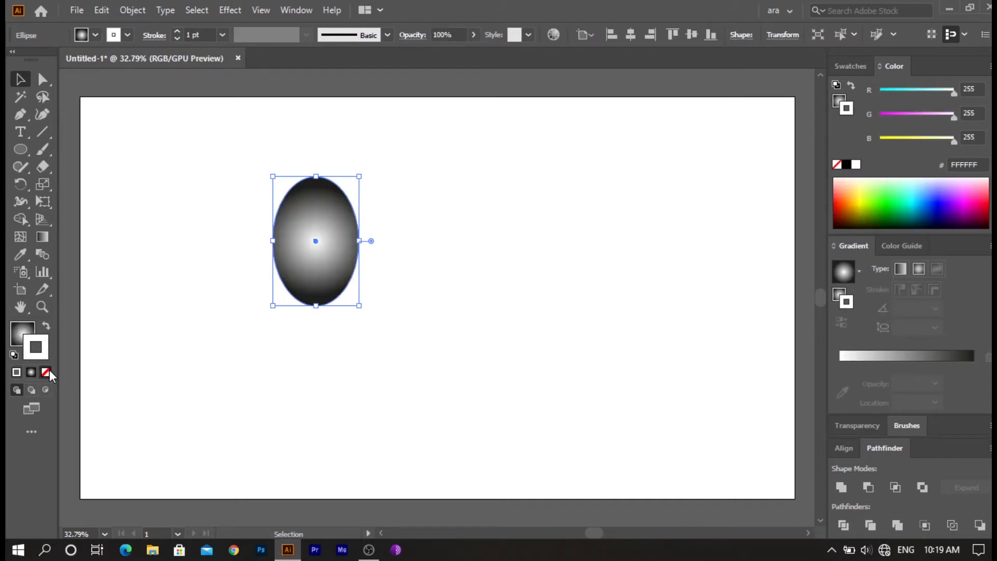
{"action": "left_click", "coordinate": [17, 327]}
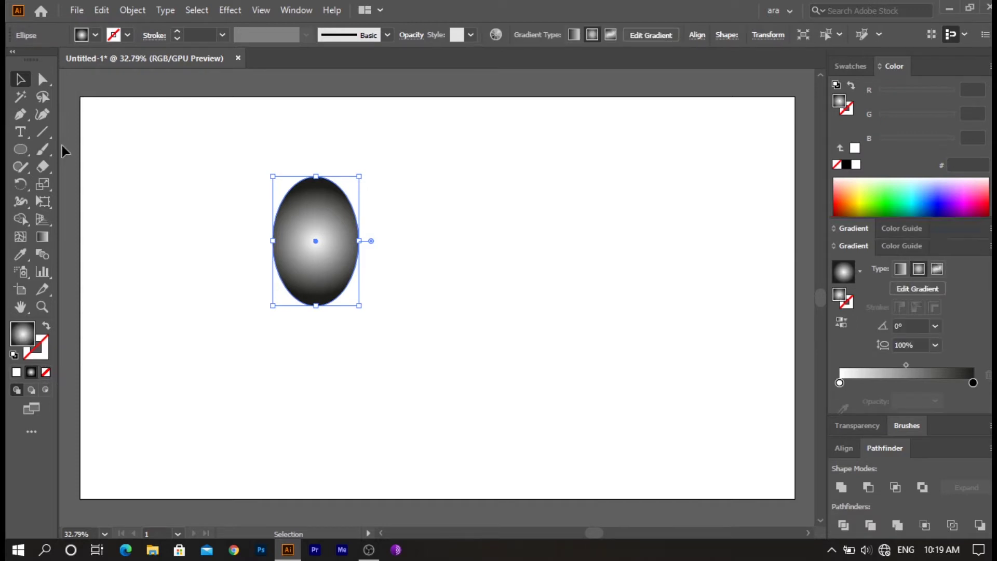
Stretch the ellipse's radial gradient from its upper-left area diagonally far beyond its lower-right edge for soft light-grey shading.
{"action": "left_click", "coordinate": [39, 236]}
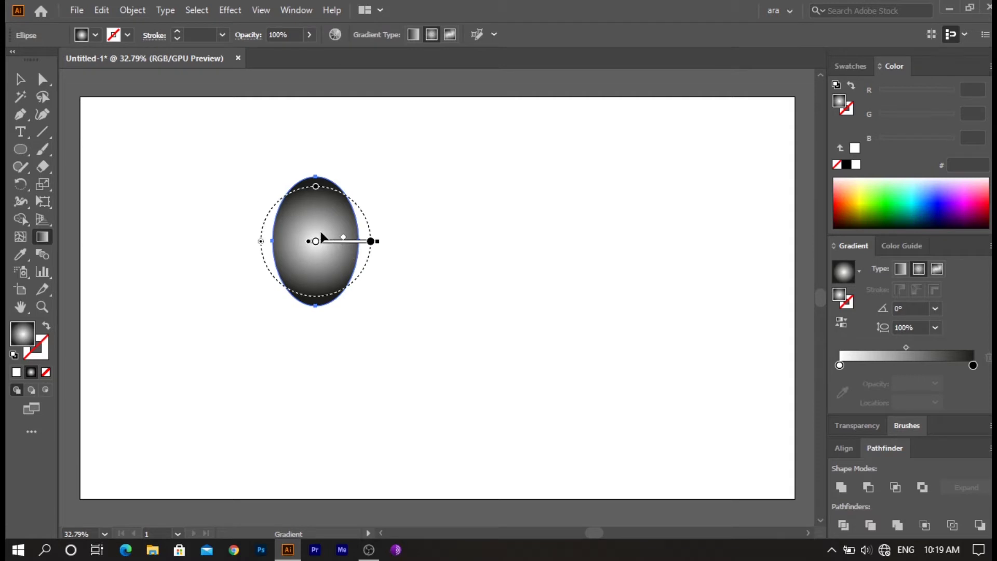
{"action": "mouse_move", "coordinate": [303, 225]}
{"action": "left_mouse_down"}
{"action": "mouse_move", "coordinate": [405, 329]}
{"action": "mouse_move", "coordinate": [496, 377]}
{"action": "mouse_move", "coordinate": [535, 369]}
{"action": "left_mouse_up"}
{"action": "key", "text": "v"}
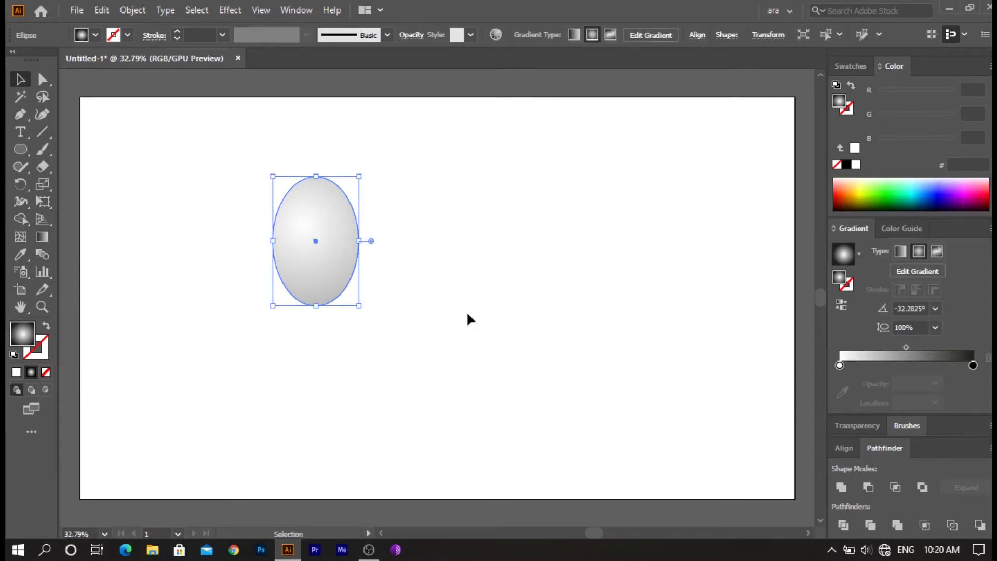
{"action": "left_click", "coordinate": [467, 313]}
Create two slightly offset copies of the ellipse beside it and subtract the front one, leaving a thin left-side crescent.
{"action": "left_click_drag", "start_coordinate": [304, 263], "coordinate": [441, 272], "text": "alt"}
{"action": "left_click", "coordinate": [375, 180]}
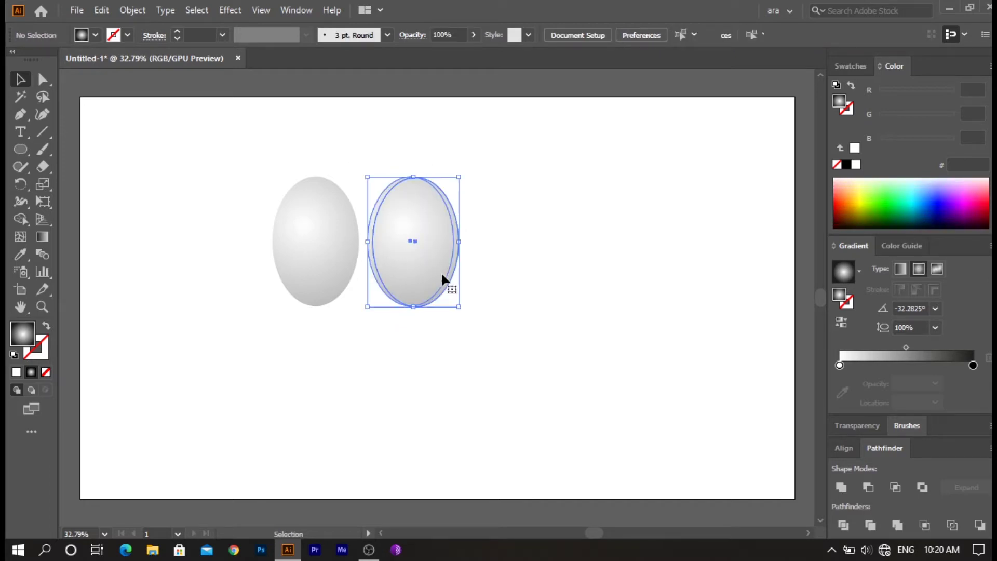
{"action": "left_click", "coordinate": [872, 491]}
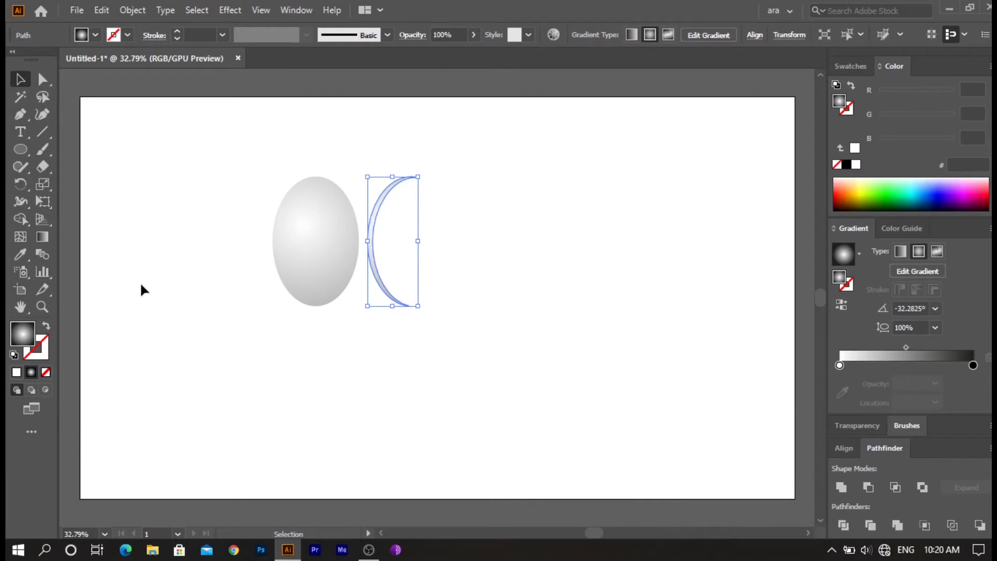
Fill the crescent with solid grey 757575 and place it along the left edge of the shaded ellipse.
{"action": "left_click", "coordinate": [16, 373]}
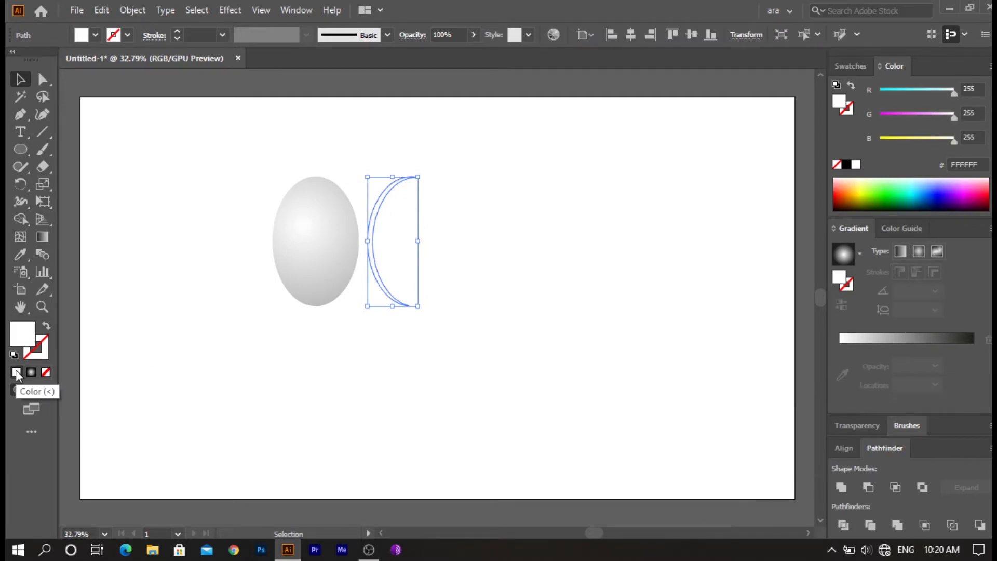
{"action": "double_click", "coordinate": [30, 335]}
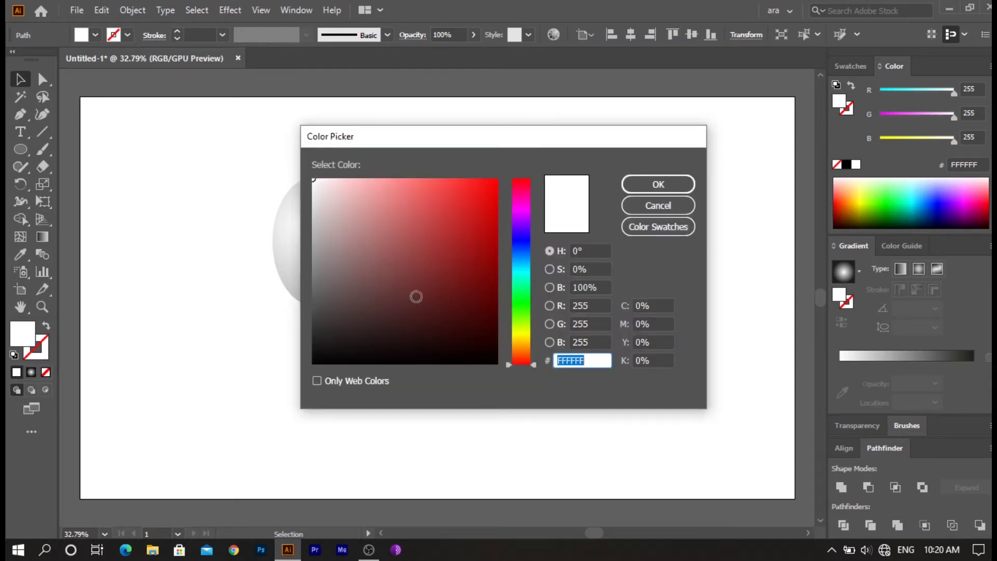
{"action": "mouse_move", "coordinate": [393, 308]}
{"action": "left_mouse_down"}
{"action": "mouse_move", "coordinate": [336, 273]}
{"action": "mouse_move", "coordinate": [310, 268]}
{"action": "mouse_move", "coordinate": [313, 279]}
{"action": "left_mouse_up"}
{"action": "left_click", "coordinate": [624, 185]}
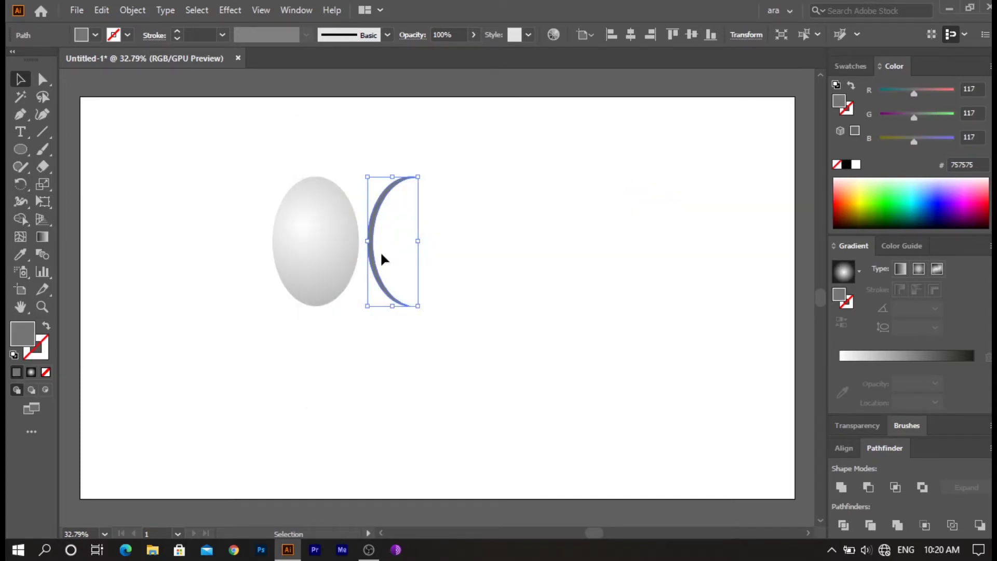
{"action": "left_click_drag", "start_coordinate": [369, 251], "coordinate": [279, 249]}
{"action": "left_click", "coordinate": [367, 337]}
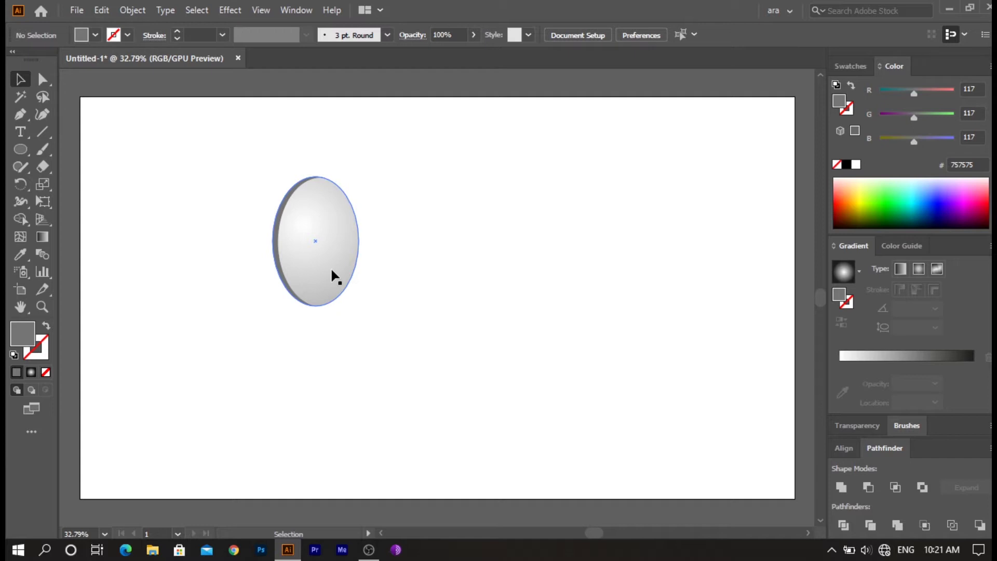
Duplicate the shaded ellipse to its right and scale the copy down to a smaller oval.
{"action": "left_click_drag", "start_coordinate": [332, 275], "coordinate": [436, 283]}
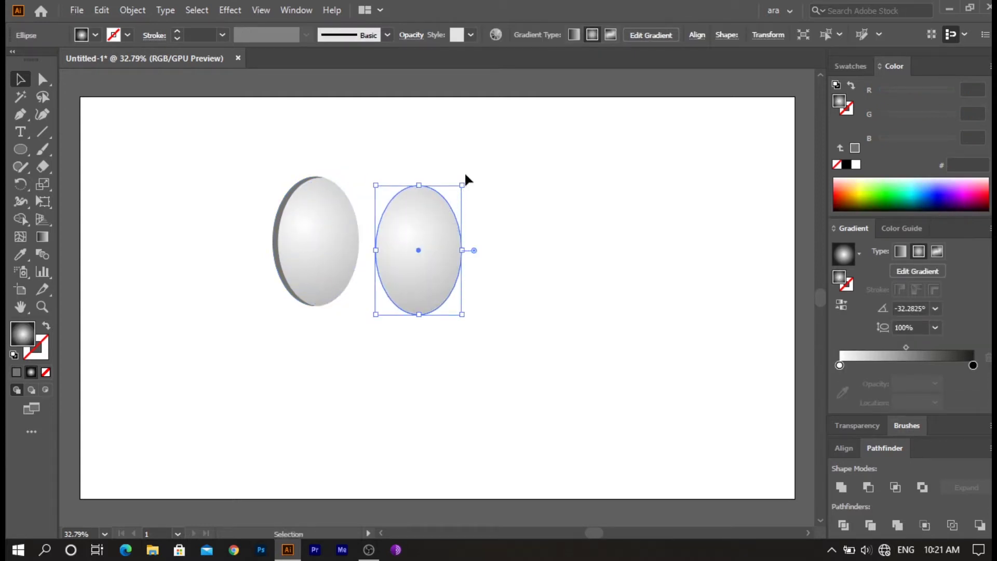
{"action": "left_click_drag", "start_coordinate": [462, 185], "coordinate": [434, 242]}
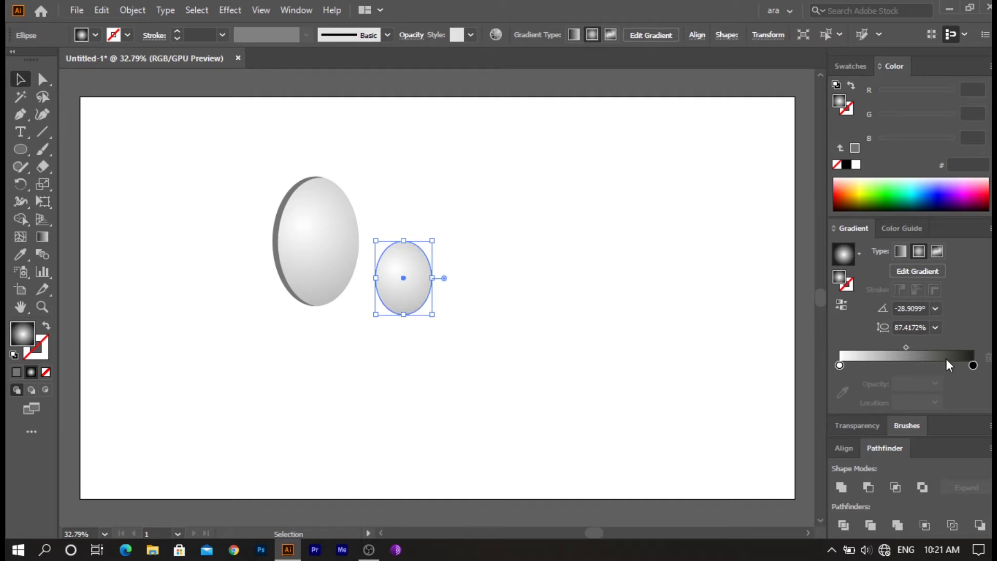
Switch the smaller oval's black gradient stop to RGB and set it to teal 22D0CC.
{"action": "left_click", "coordinate": [974, 366]}
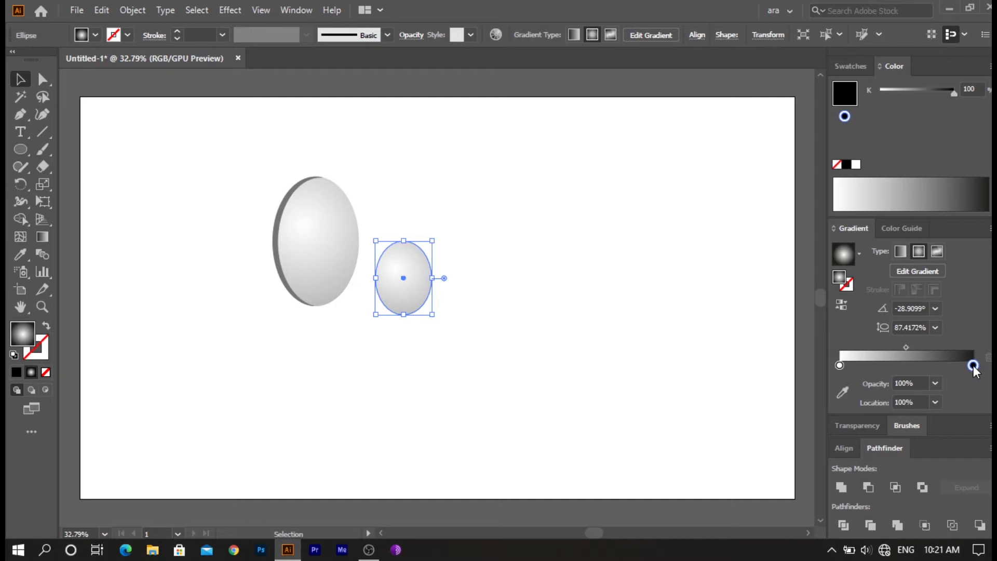
{"action": "double_click", "coordinate": [974, 366]}
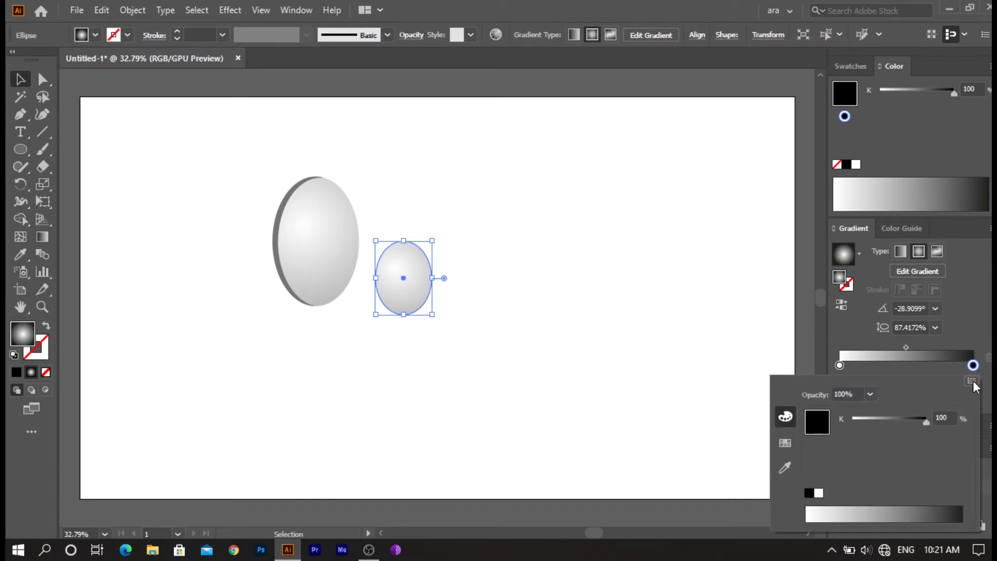
{"action": "left_click", "coordinate": [973, 383]}
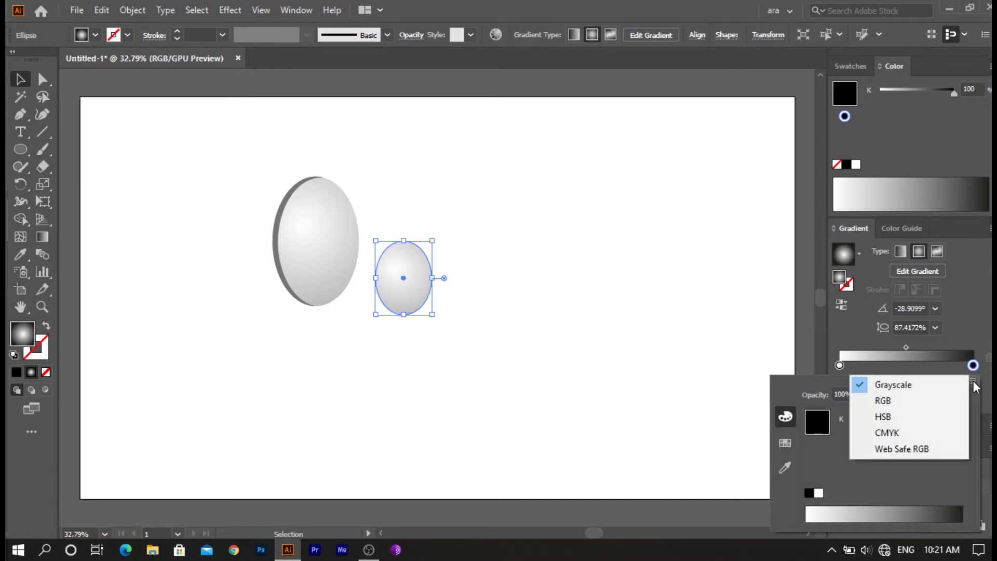
{"action": "left_click", "coordinate": [937, 406]}
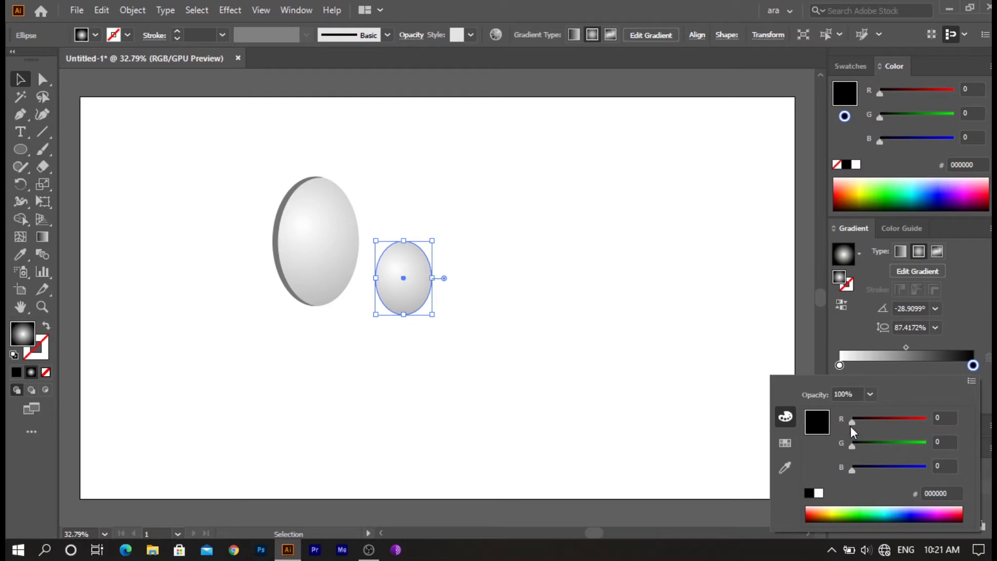
{"action": "left_click_drag", "start_coordinate": [852, 425], "coordinate": [858, 423]}
{"action": "left_click_drag", "start_coordinate": [852, 473], "coordinate": [915, 470]}
{"action": "left_click_drag", "start_coordinate": [851, 446], "coordinate": [916, 447]}
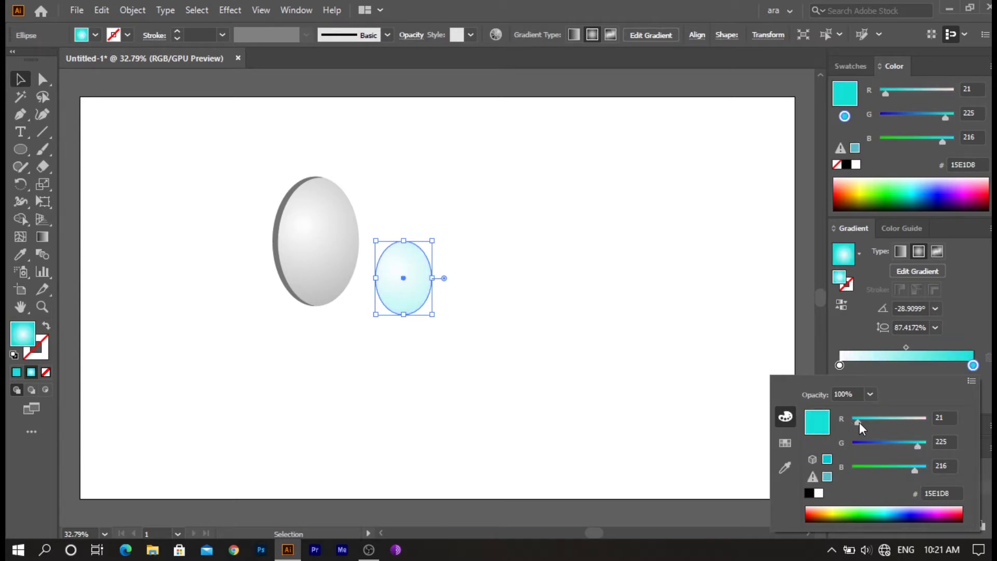
{"action": "mouse_move", "coordinate": [858, 424]}
{"action": "left_mouse_down"}
{"action": "mouse_move", "coordinate": [883, 425]}
{"action": "mouse_move", "coordinate": [866, 426]}
{"action": "left_mouse_up"}
{"action": "left_click_drag", "start_coordinate": [915, 470], "coordinate": [861, 423]}
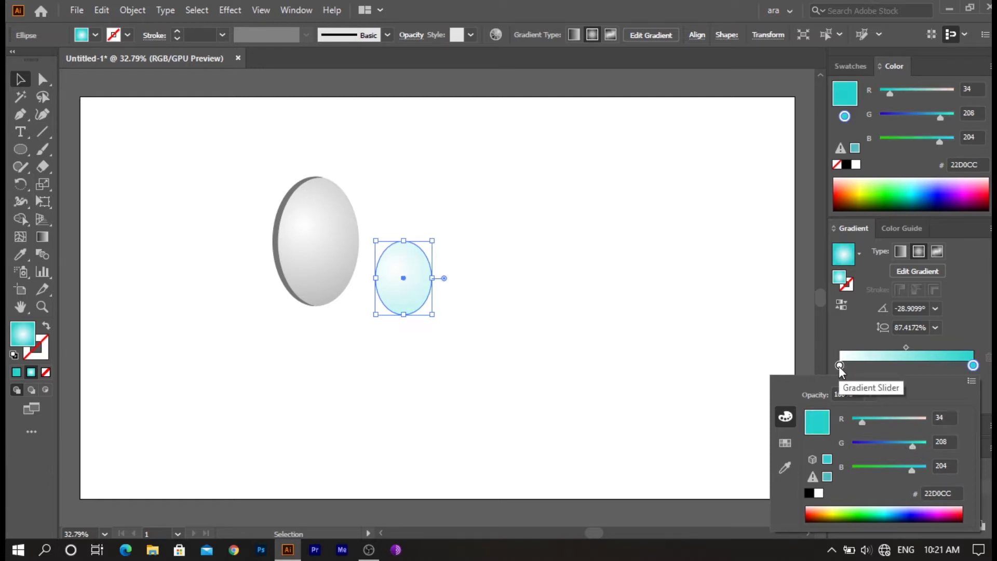
{"action": "left_click", "coordinate": [904, 347]}
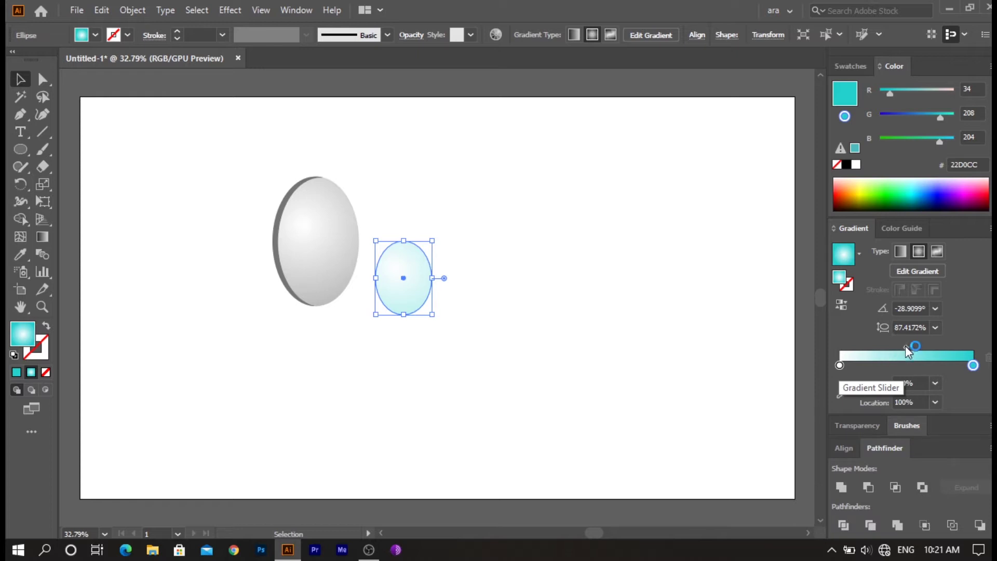
{"action": "left_click_drag", "start_coordinate": [905, 346], "coordinate": [899, 353]}
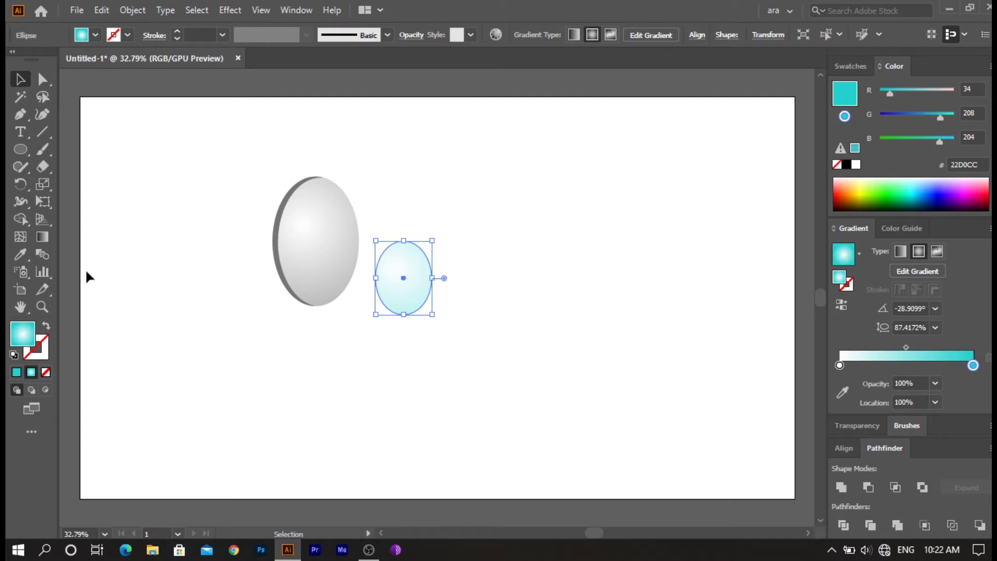
Shorten the teal oval's radial gradient so it runs almost vertically from the oval's centre to its bottom edge.
{"action": "left_click", "coordinate": [41, 236]}
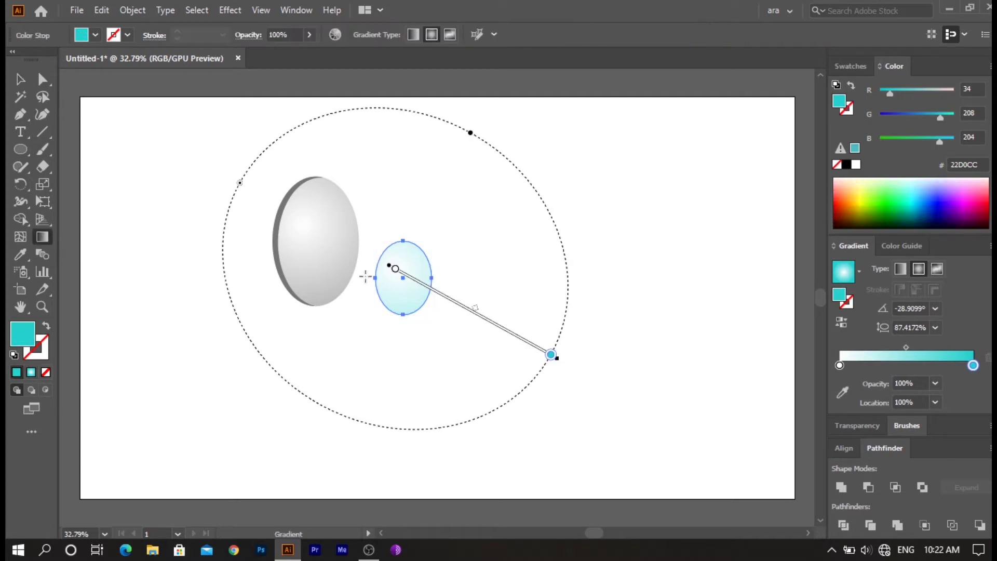
{"action": "left_click_drag", "start_coordinate": [399, 268], "coordinate": [406, 305]}
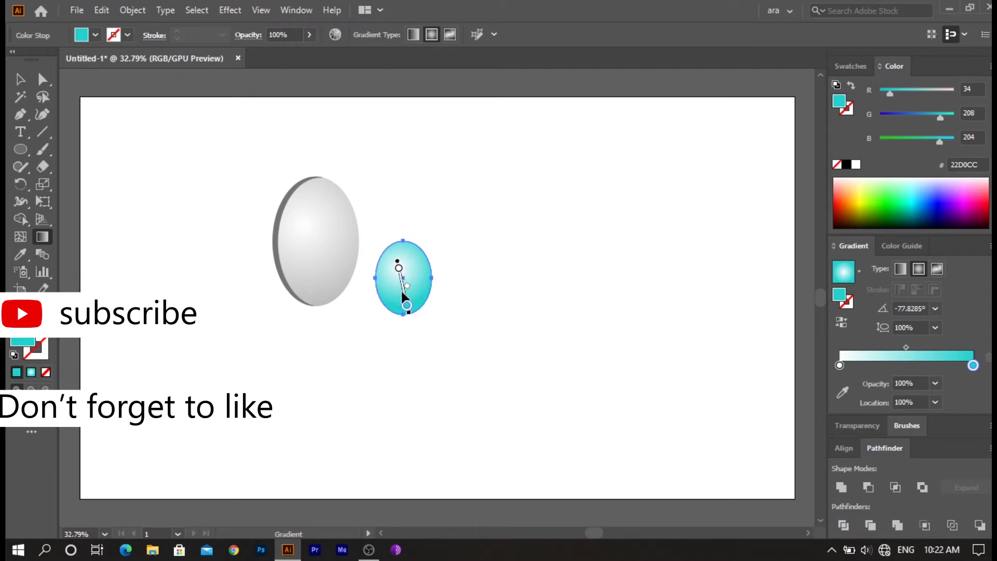
{"action": "mouse_move", "coordinate": [404, 293]}
{"action": "left_mouse_down"}
{"action": "mouse_move", "coordinate": [408, 305]}
{"action": "mouse_move", "coordinate": [404, 297]}
{"action": "left_mouse_up"}
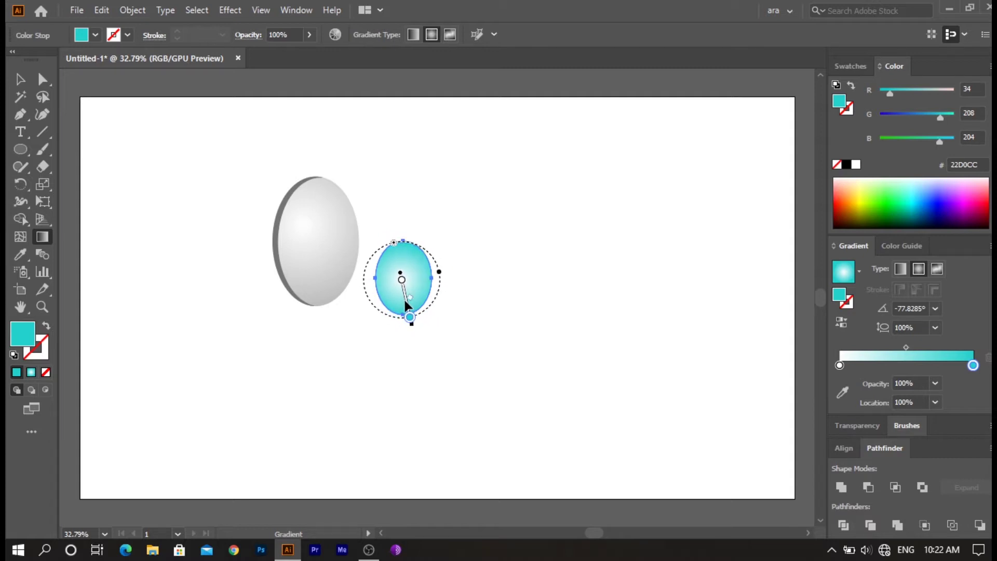
{"action": "key", "text": "v"}
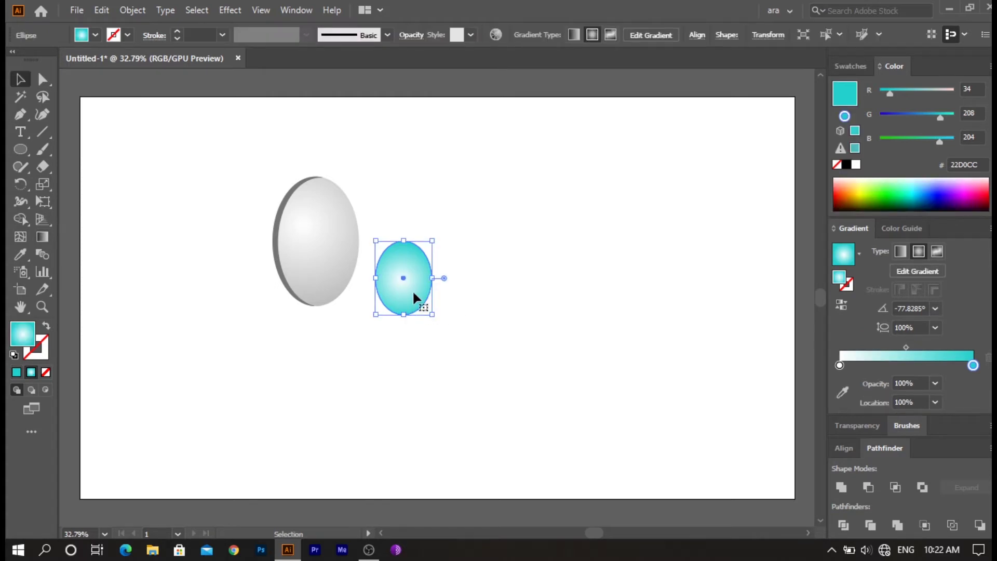
Make a small black circle from a shrunken copy of the teal oval and place it over the teal oval's centre.
{"action": "left_click_drag", "start_coordinate": [414, 295], "coordinate": [476, 299]}
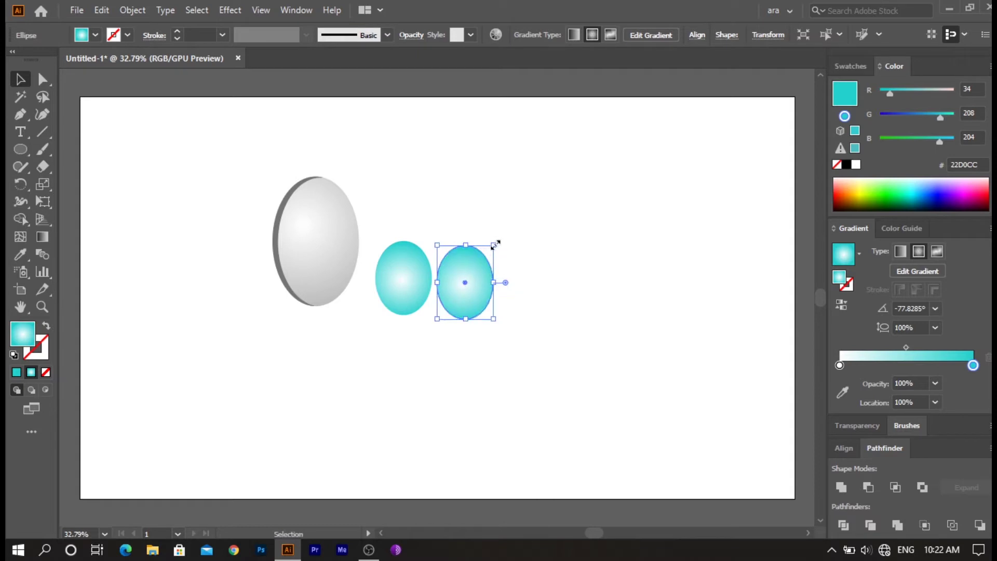
{"action": "left_click_drag", "start_coordinate": [493, 245], "coordinate": [459, 275]}
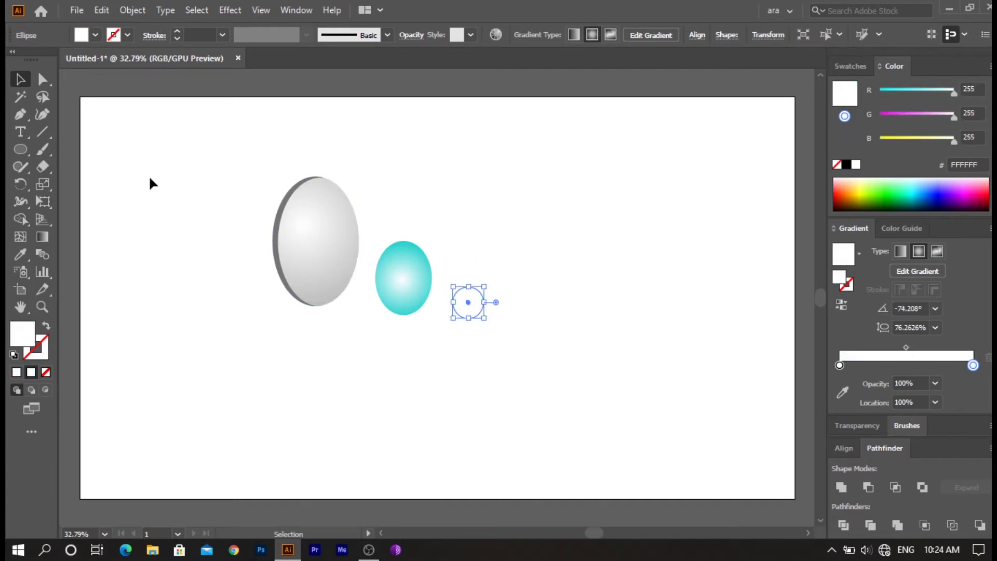
{"action": "left_click", "coordinate": [95, 35]}
{"action": "left_click", "coordinate": [25, 102]}
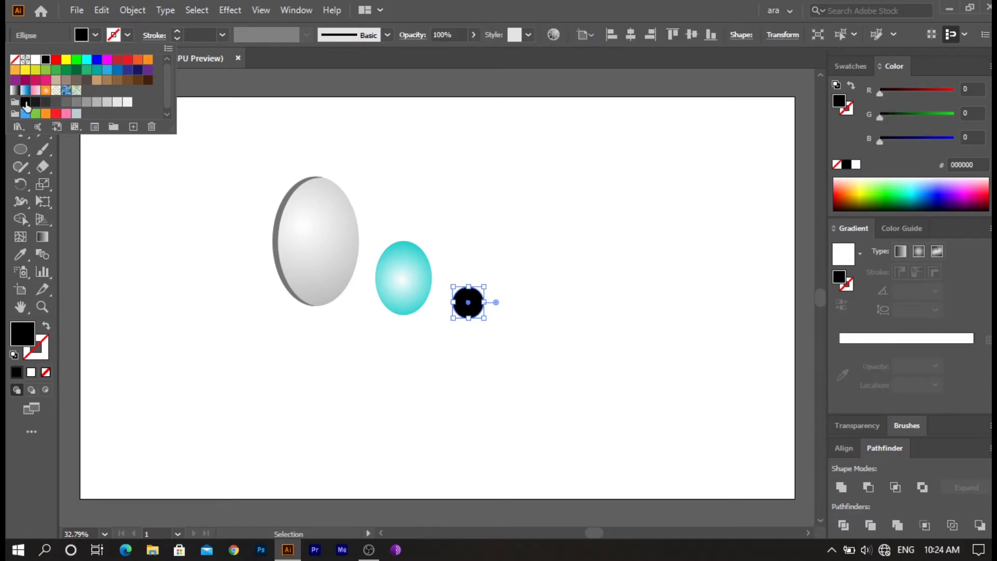
{"action": "left_click", "coordinate": [258, 315]}
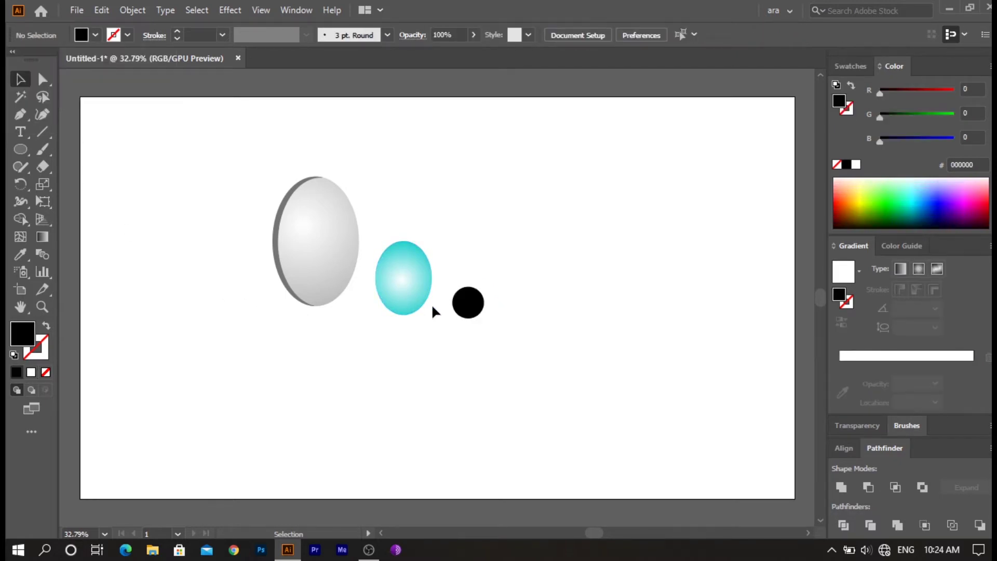
{"action": "left_click_drag", "start_coordinate": [467, 306], "coordinate": [408, 282]}
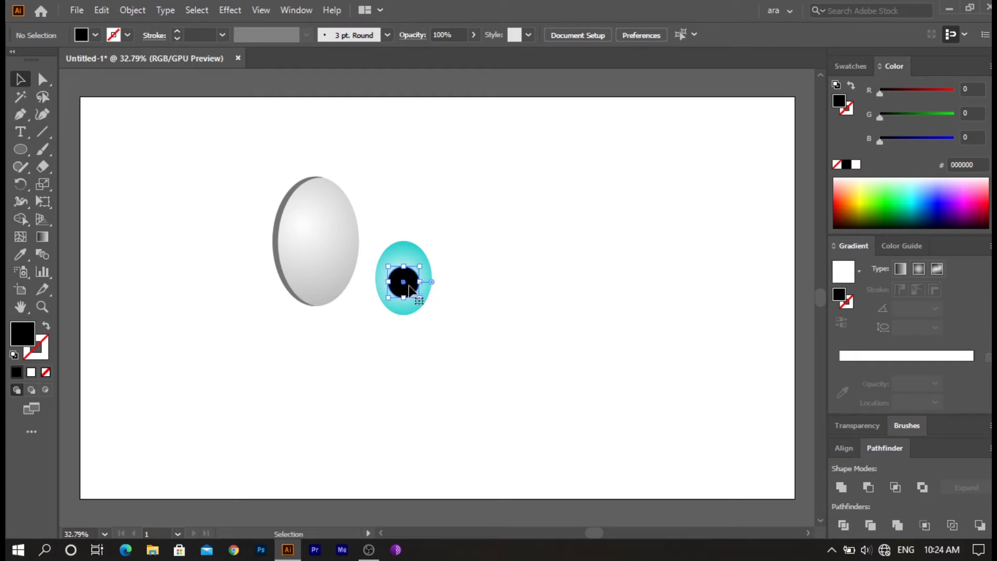
{"action": "left_click", "coordinate": [461, 243]}
Move the white stop of the teal oval's radial gradient outward to a location of about 24%.
{"action": "left_click", "coordinate": [408, 258]}
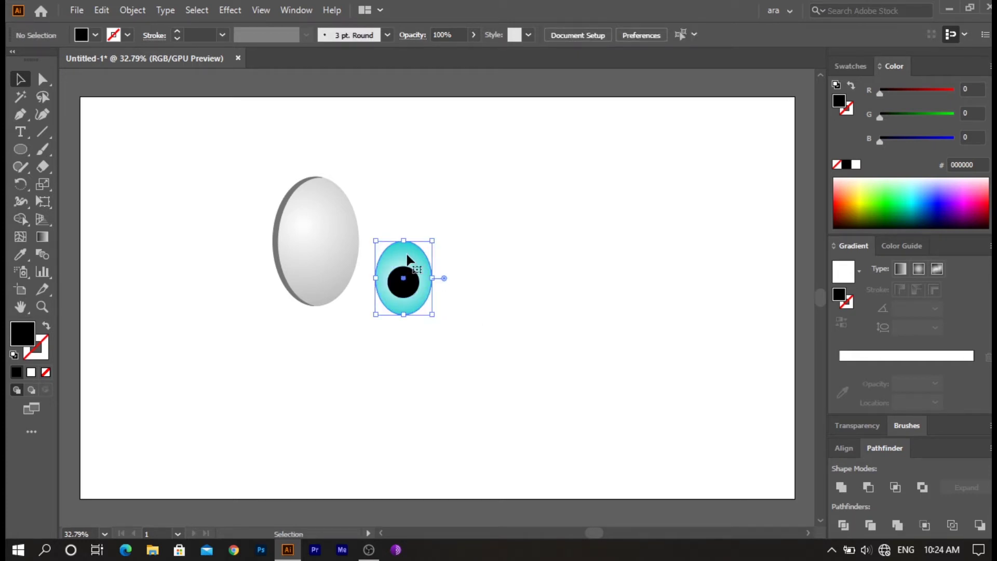
{"action": "left_click", "coordinate": [42, 238]}
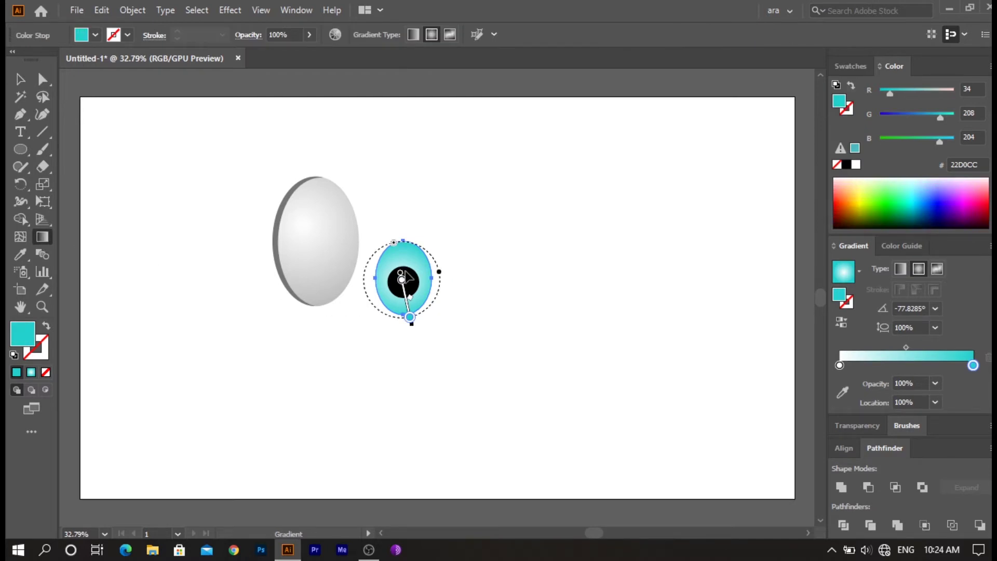
{"action": "left_click", "coordinate": [403, 281]}
{"action": "mouse_move", "coordinate": [405, 283]}
{"action": "left_mouse_down"}
{"action": "mouse_move", "coordinate": [409, 295]}
{"action": "mouse_move", "coordinate": [404, 283]}
{"action": "left_mouse_up"}
{"action": "key", "text": "v"}
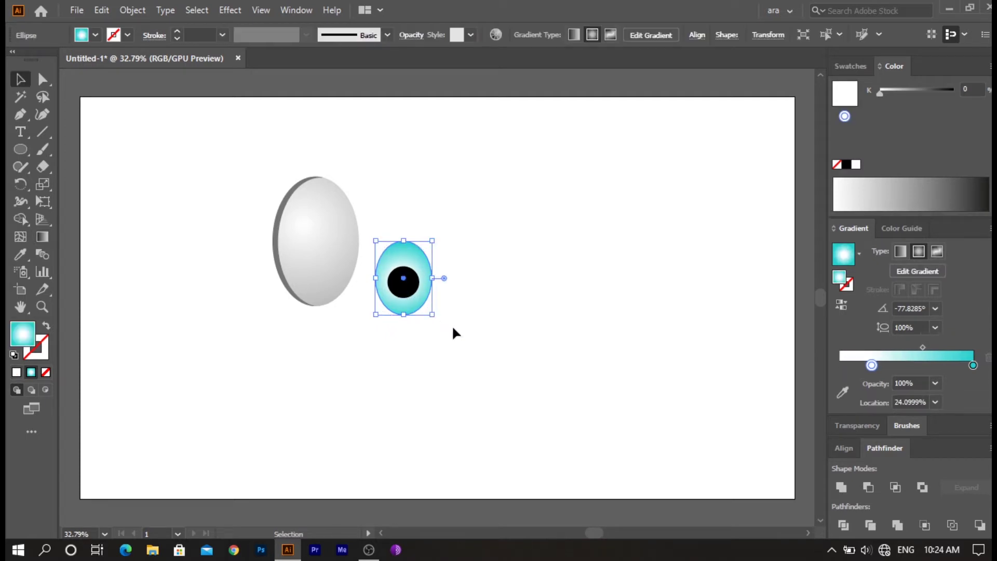
{"action": "left_click", "coordinate": [460, 333]}
Duplicate the black pupil and shrink the copy to a tiny dot near the teal oval's lower-right edge.
{"action": "left_click_drag", "start_coordinate": [408, 295], "coordinate": [446, 316]}
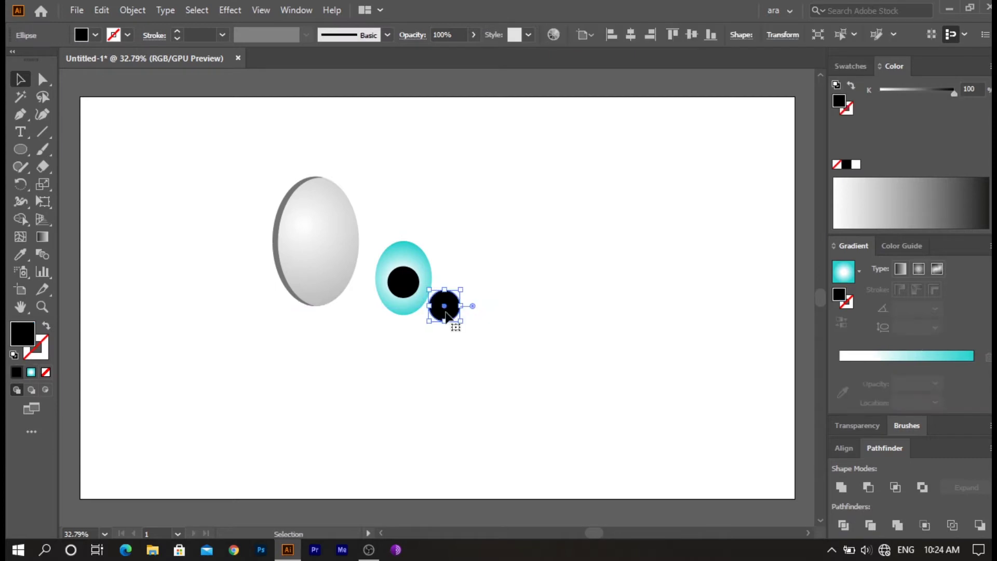
{"action": "left_click_drag", "start_coordinate": [384, 221], "coordinate": [450, 340]}
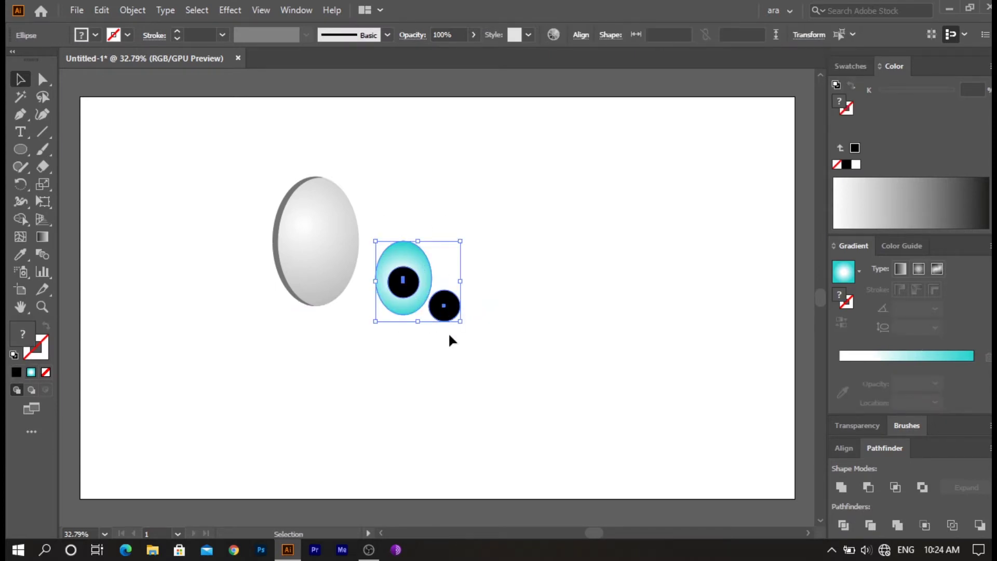
{"action": "key", "text": "ctrl+equal"}
{"action": "key", "text": "ctrl+equal"}
{"action": "key", "text": "ctrl+equal"}
{"action": "key", "text": "ctrl+equal"}
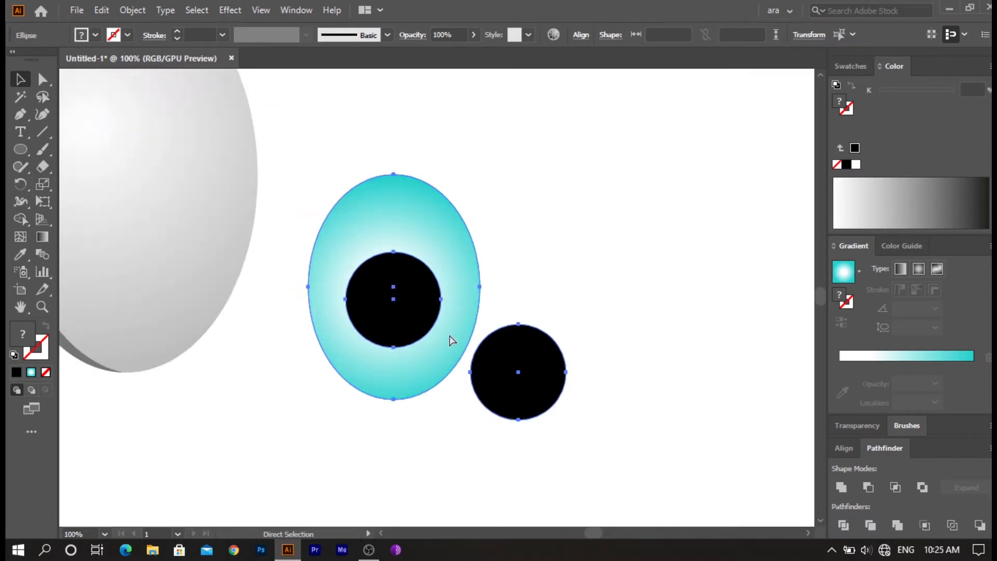
{"action": "left_click", "coordinate": [585, 344]}
{"action": "left_click", "coordinate": [535, 372]}
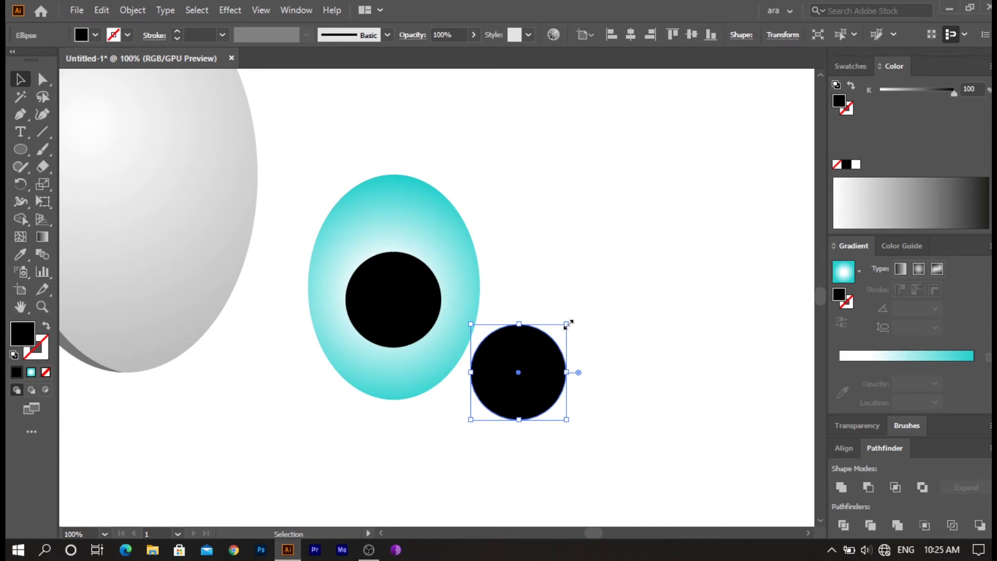
{"action": "left_click_drag", "start_coordinate": [567, 323], "coordinate": [451, 359]}
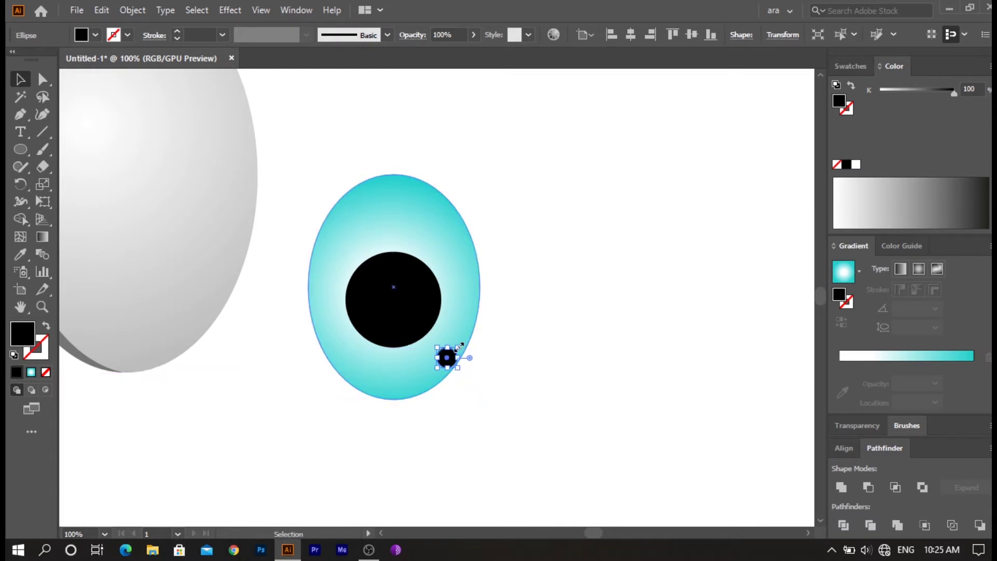
{"action": "left_click_drag", "start_coordinate": [457, 346], "coordinate": [444, 359]}
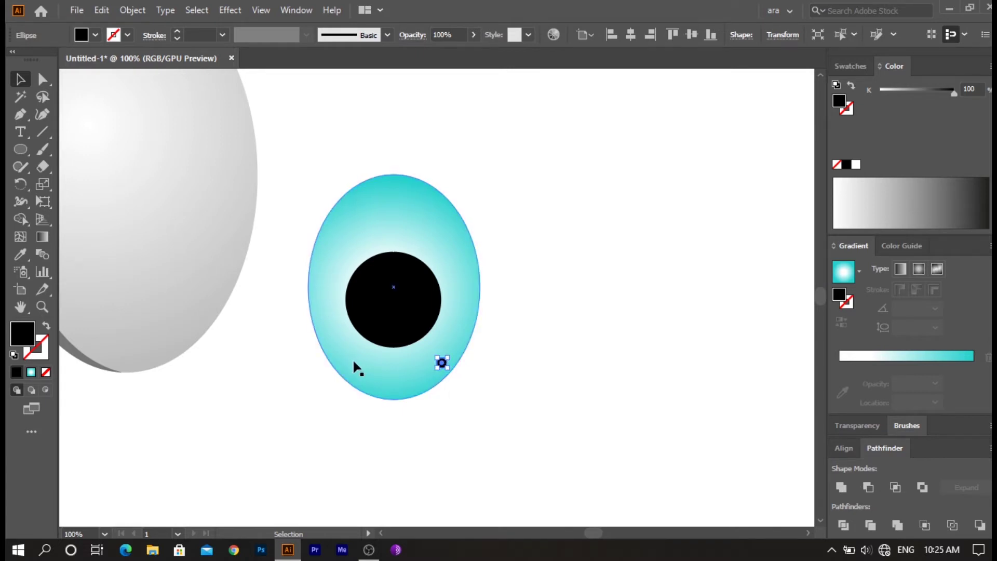
Change the tiny dot's fill colour to white FFFFFF.
{"action": "double_click", "coordinate": [23, 333]}
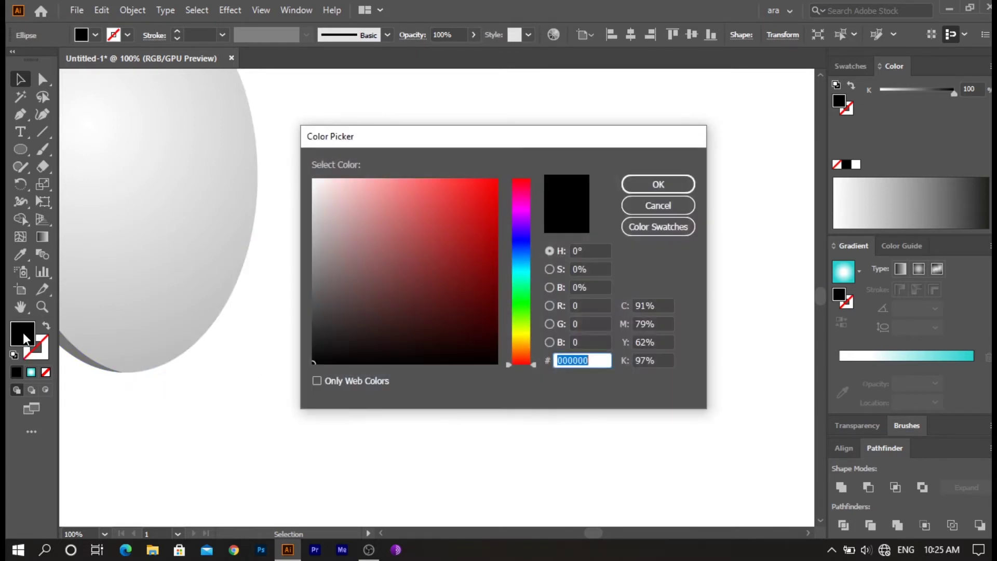
{"action": "left_click_drag", "start_coordinate": [343, 318], "coordinate": [296, 162]}
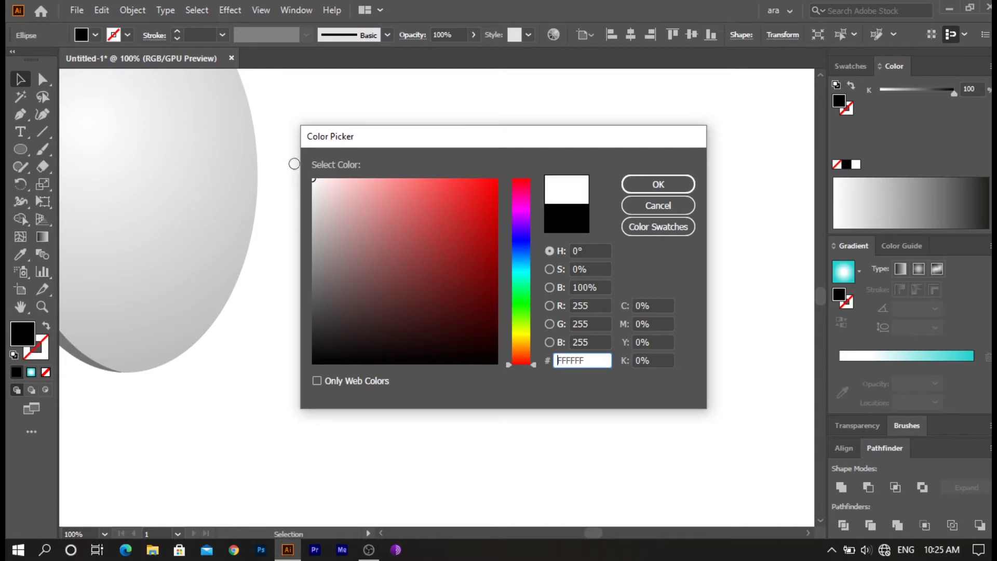
{"action": "left_click", "coordinate": [658, 185]}
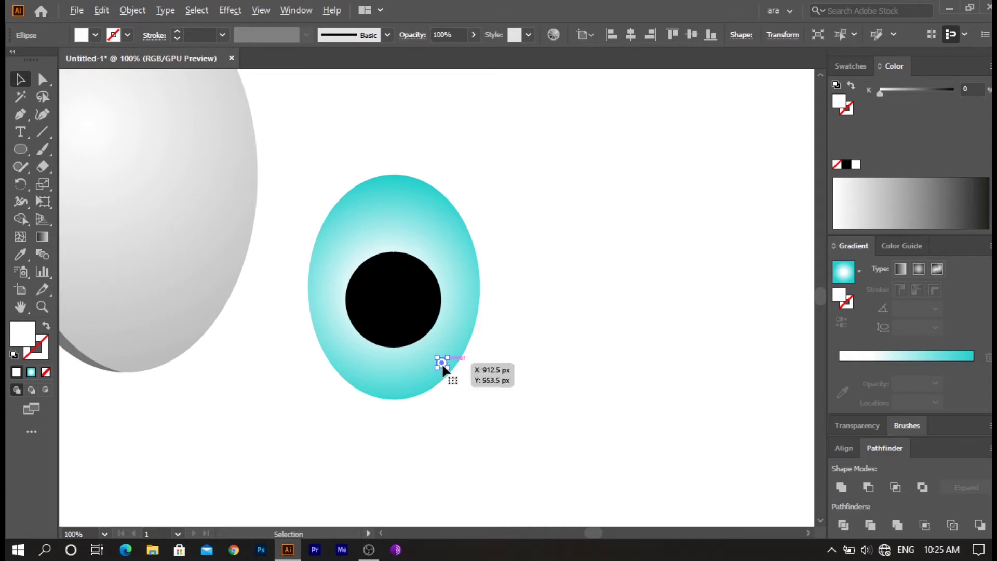
Copy the white dot to the pupil's upper-left edge and move the original onto the pupil's lower-right part as highlights.
{"action": "left_click_drag", "start_coordinate": [442, 362], "coordinate": [365, 263]}
{"action": "left_click_drag", "start_coordinate": [442, 363], "coordinate": [422, 327]}
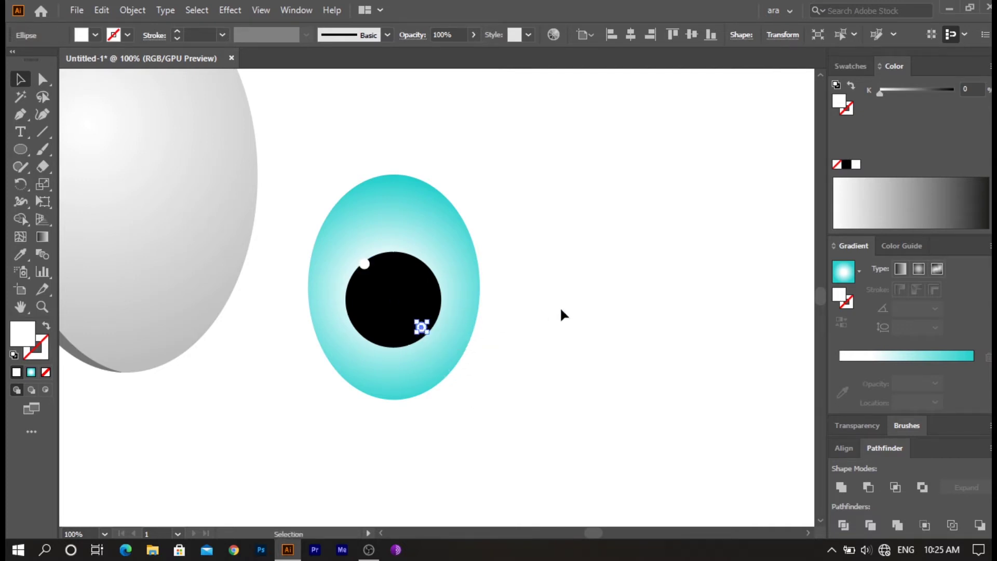
{"action": "left_click", "coordinate": [561, 310]}
Move the teal iris together with its pupil and both highlights onto the middle of the shaded eyeball.
{"action": "key", "text": "ctrl+0"}
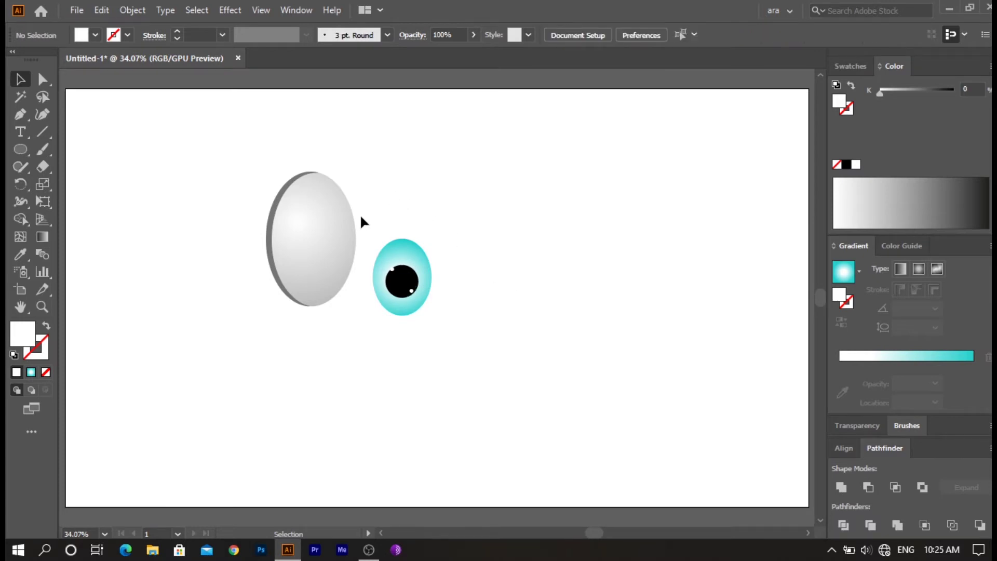
{"action": "left_click_drag", "start_coordinate": [429, 306], "coordinate": [325, 273]}
{"action": "left_click", "coordinate": [401, 279]}
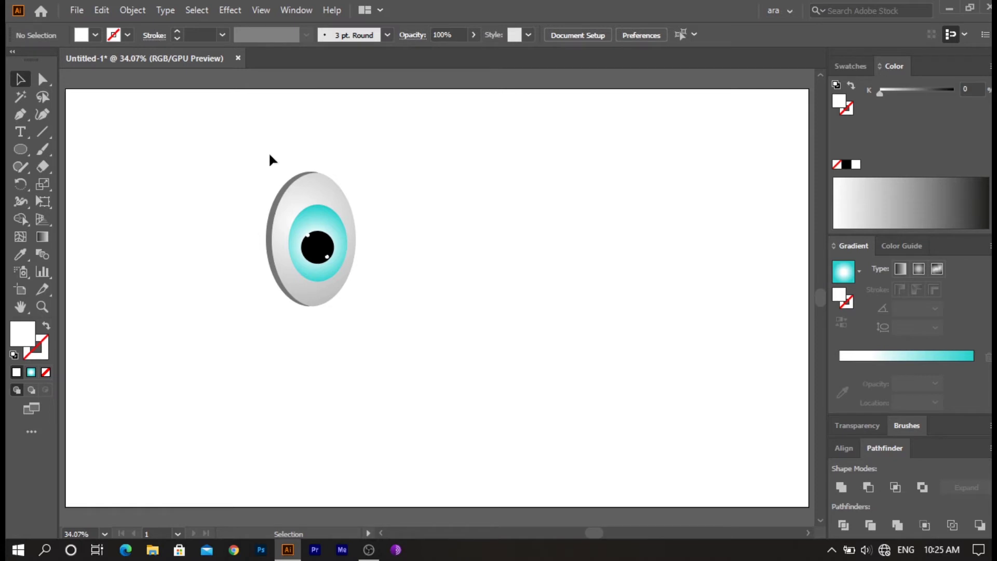
Group the eyeball, iris, pupil and highlights into one complete eye.
{"action": "left_click_drag", "start_coordinate": [328, 257], "coordinate": [370, 316]}
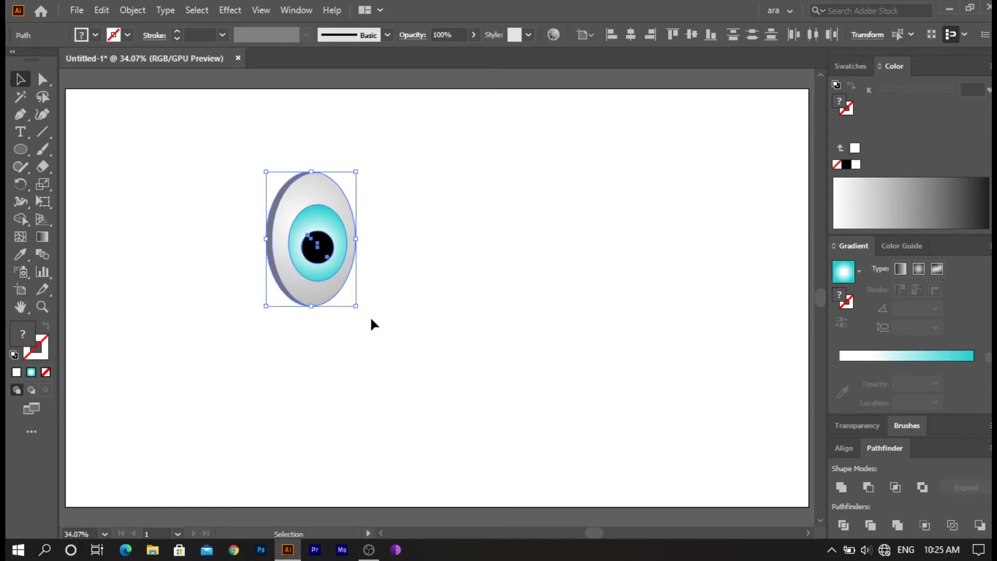
{"action": "left_click", "coordinate": [131, 10]}
{"action": "left_click", "coordinate": [225, 79]}
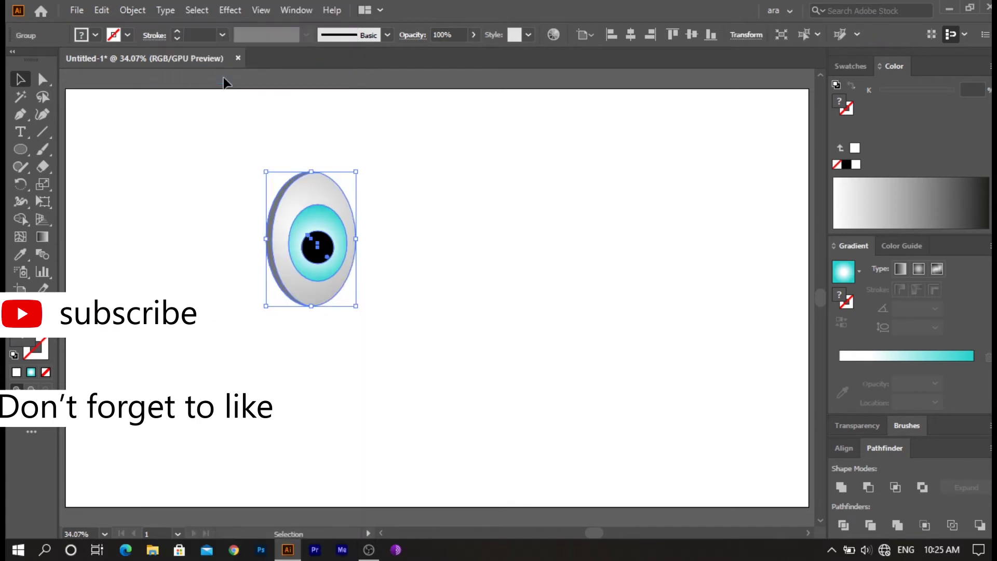
Reflect a copy of the eye group across the vertical axis and place it to the right of the original.
{"action": "right_click", "coordinate": [331, 211]}
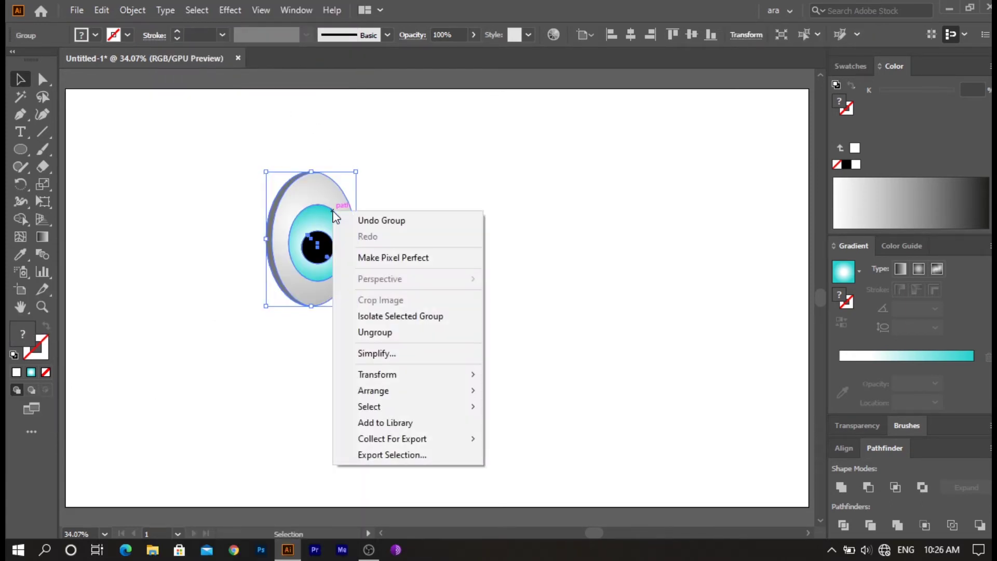
{"action": "mouse_move", "coordinate": [385, 375]}
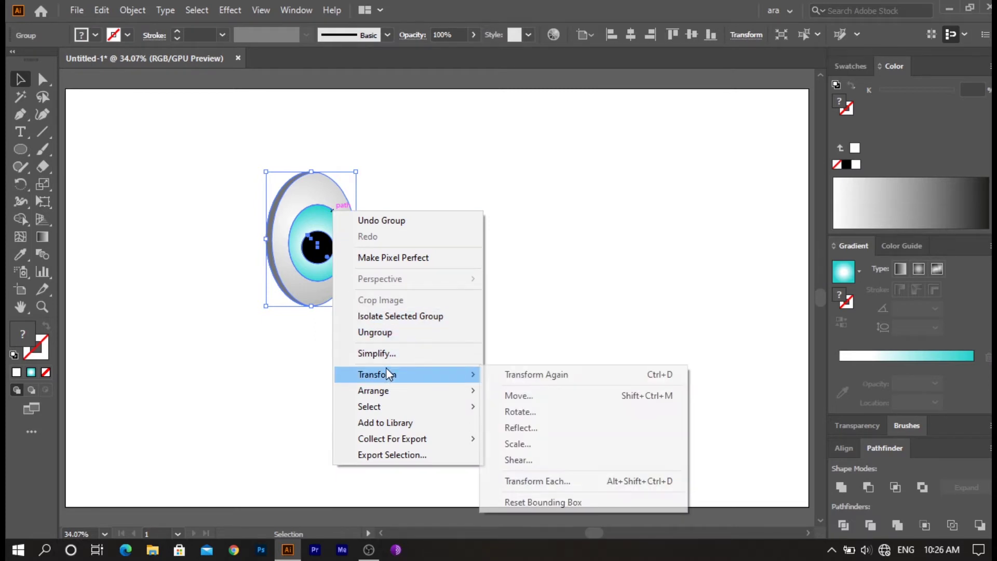
{"action": "left_click", "coordinate": [518, 428]}
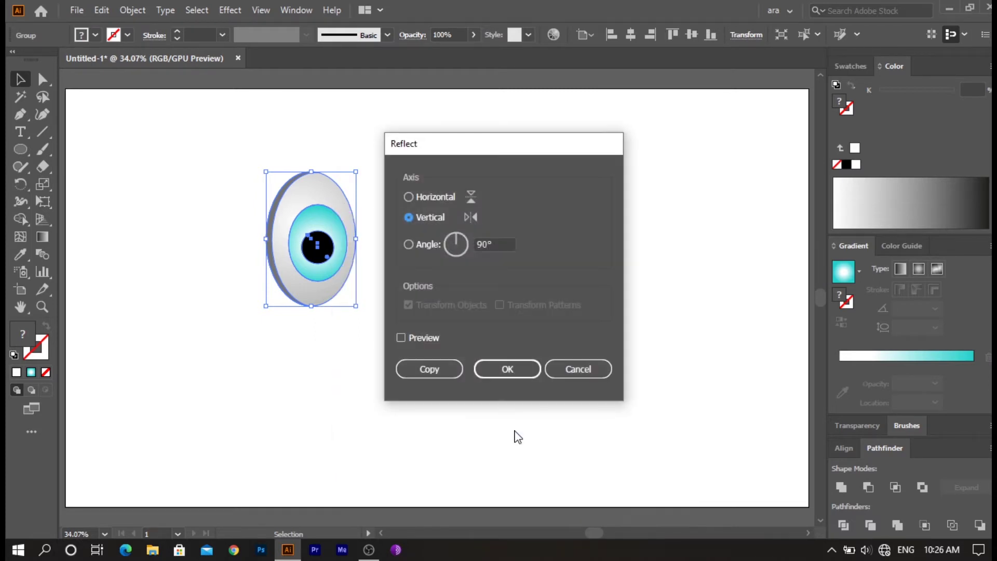
{"action": "left_click", "coordinate": [434, 367]}
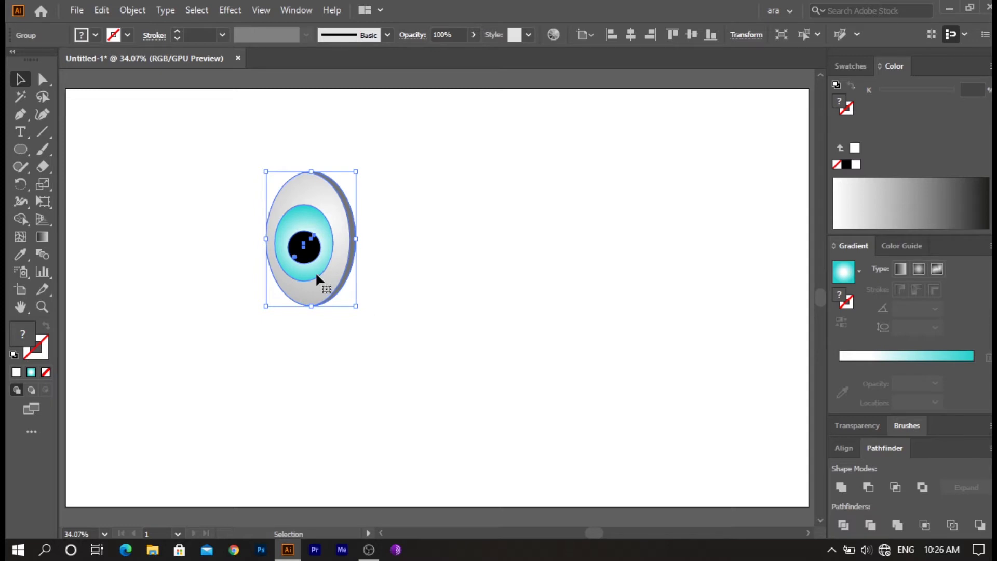
{"action": "left_click_drag", "start_coordinate": [332, 284], "coordinate": [444, 292]}
{"action": "left_click", "coordinate": [352, 335]}
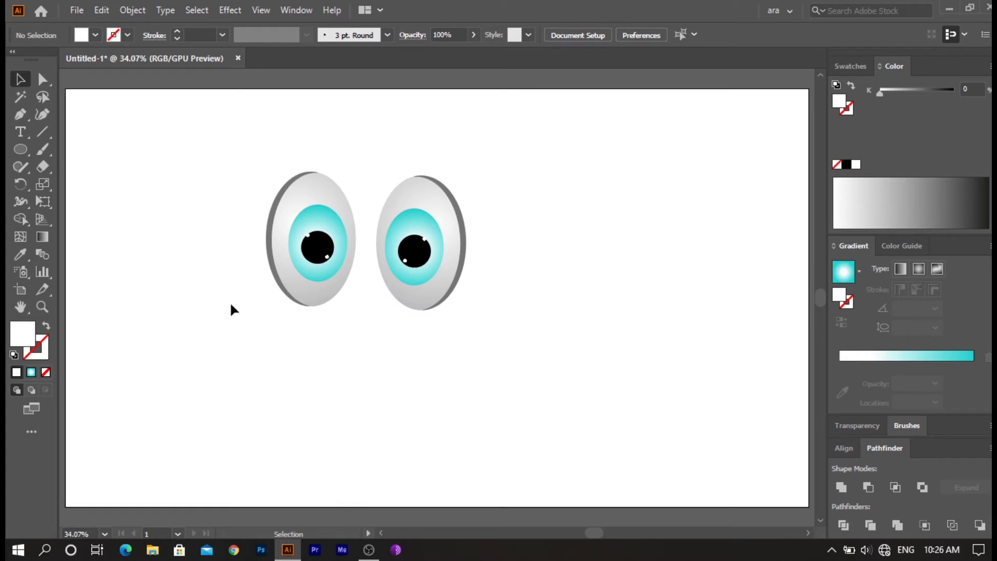
Draw a closed, straight-sided eyebrow about 310 px wide above the left eye with the Pen tool, tapering to a point at its outer end.
{"action": "left_click", "coordinate": [21, 116]}
{"action": "left_click", "coordinate": [343, 142]}
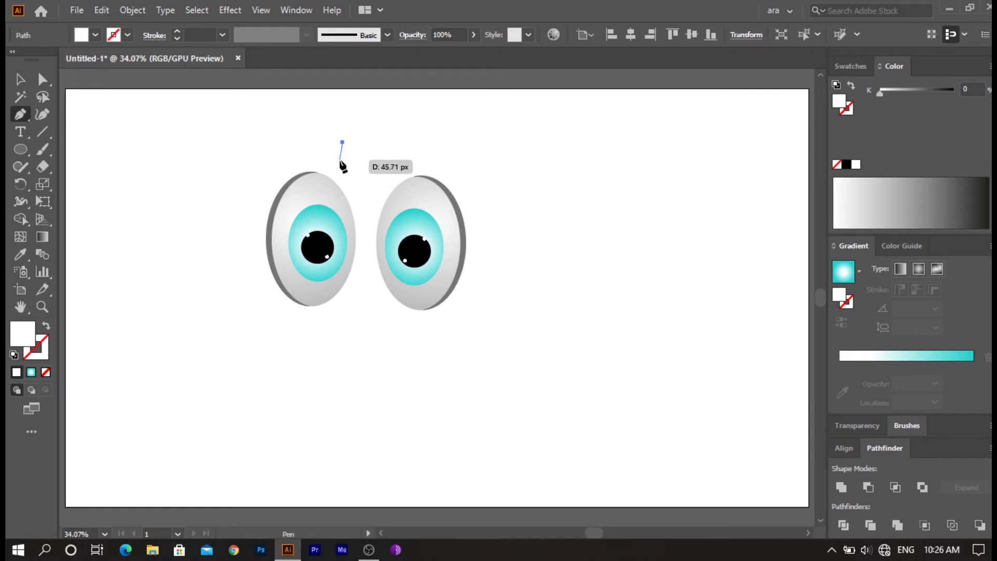
{"action": "left_click", "coordinate": [338, 160]}
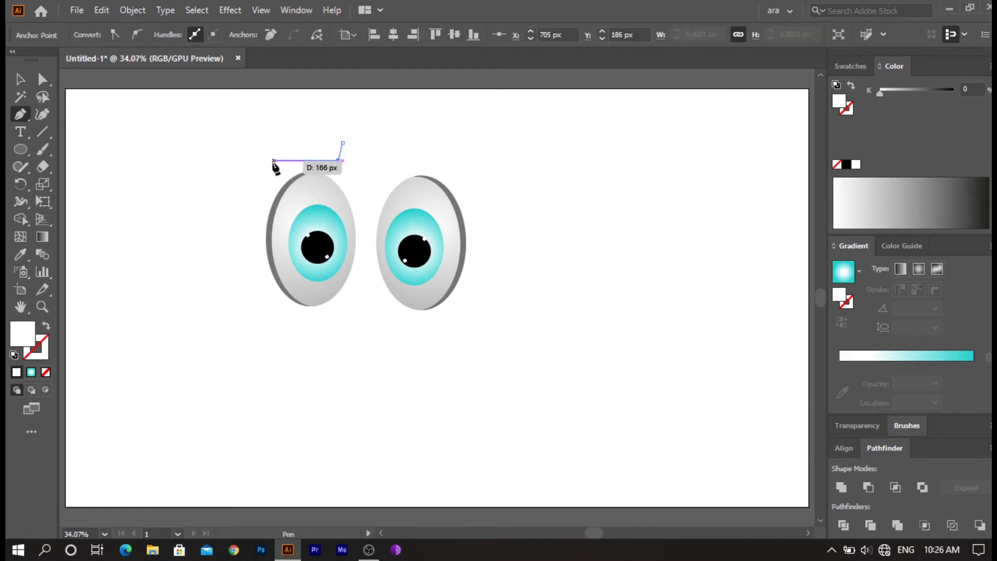
{"action": "left_click", "coordinate": [224, 170]}
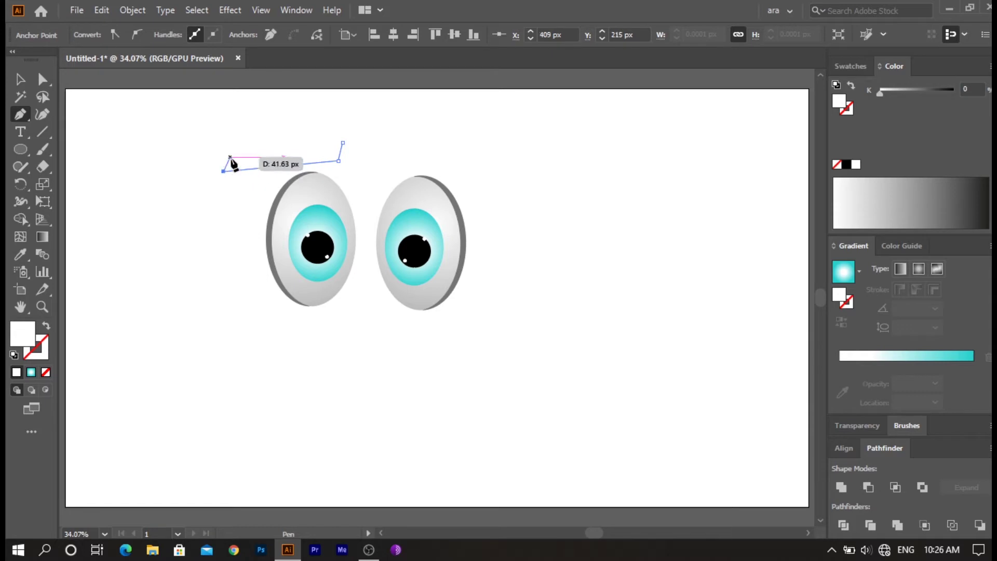
{"action": "left_click", "coordinate": [333, 133]}
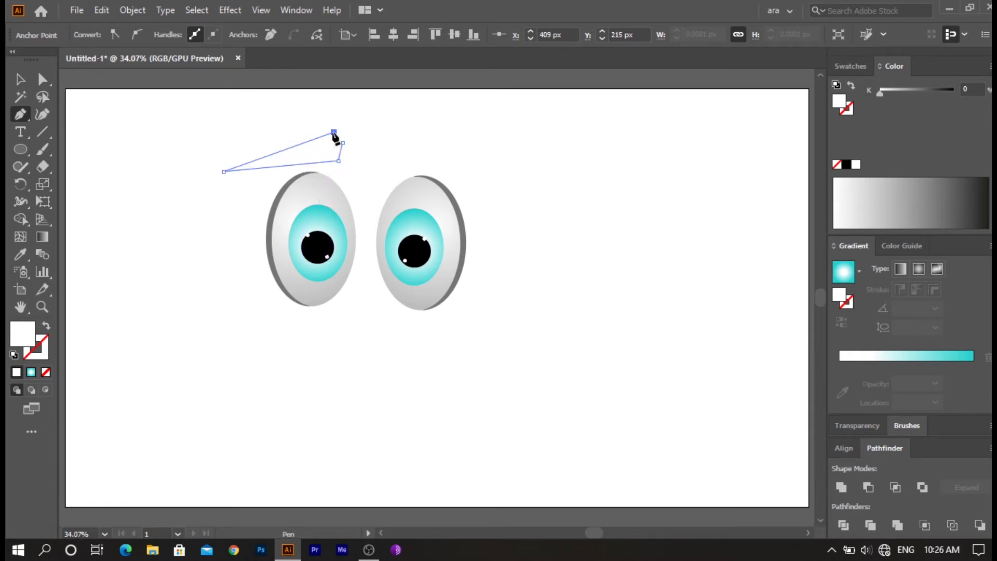
{"action": "left_click", "coordinate": [342, 141]}
{"action": "key", "text": "v"}
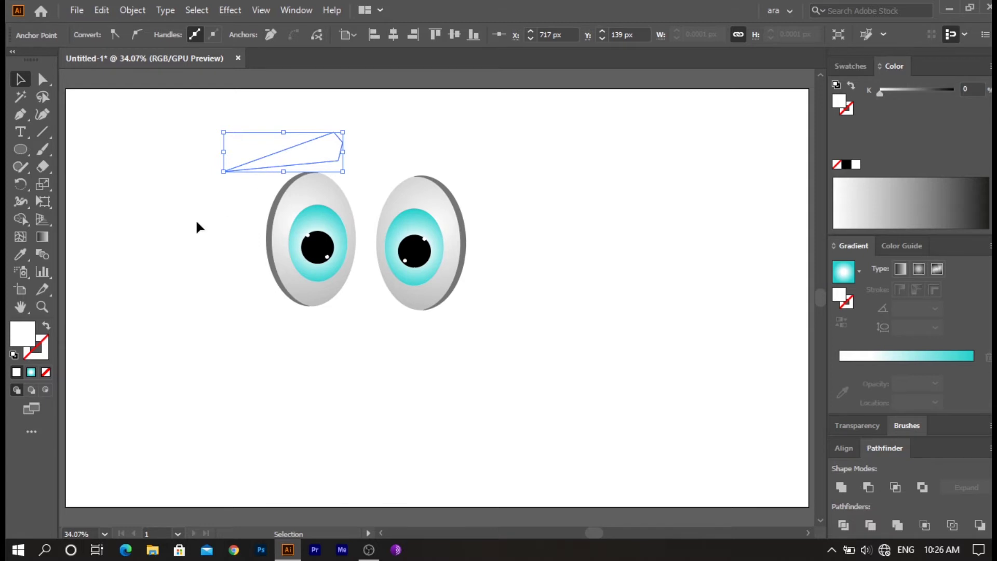
Set the eyebrow's fill colour to black 000000.
{"action": "double_click", "coordinate": [19, 339]}
{"action": "left_click_drag", "start_coordinate": [314, 341], "coordinate": [303, 378]}
{"action": "left_click", "coordinate": [685, 183]}
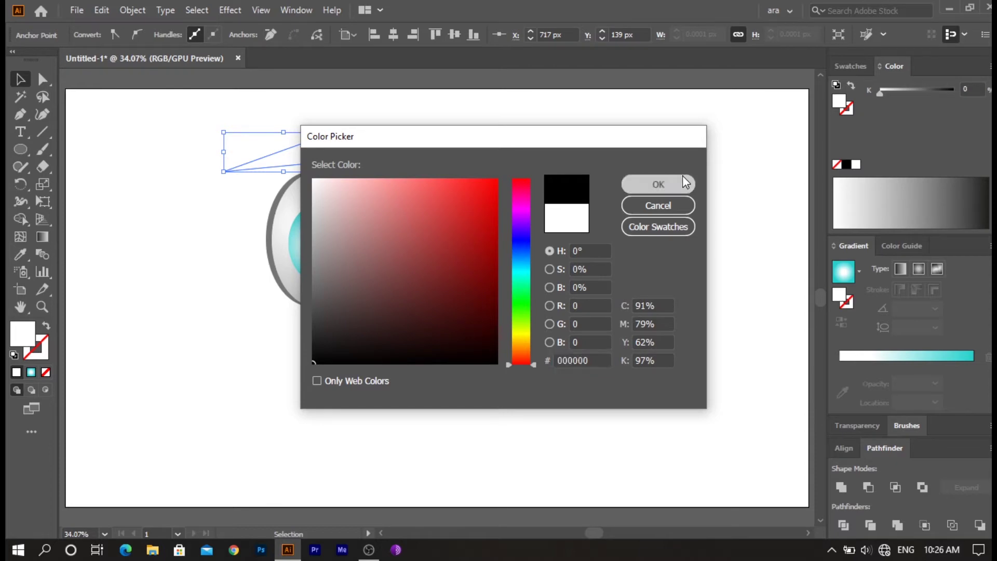
Reflect a copy of the eyebrow across the vertical axis and place it above the right eye.
{"action": "right_click", "coordinate": [318, 157]}
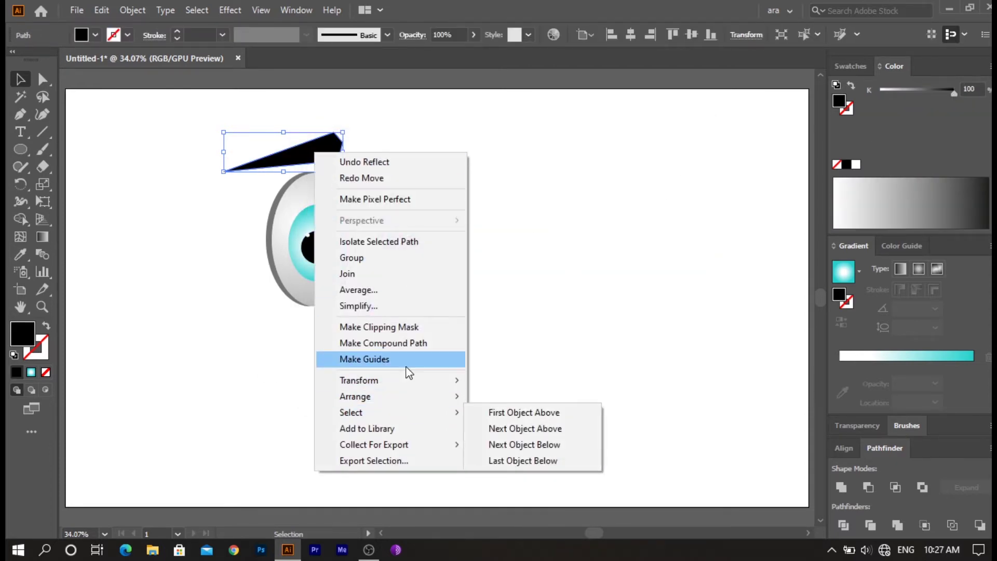
{"action": "mouse_move", "coordinate": [414, 382]}
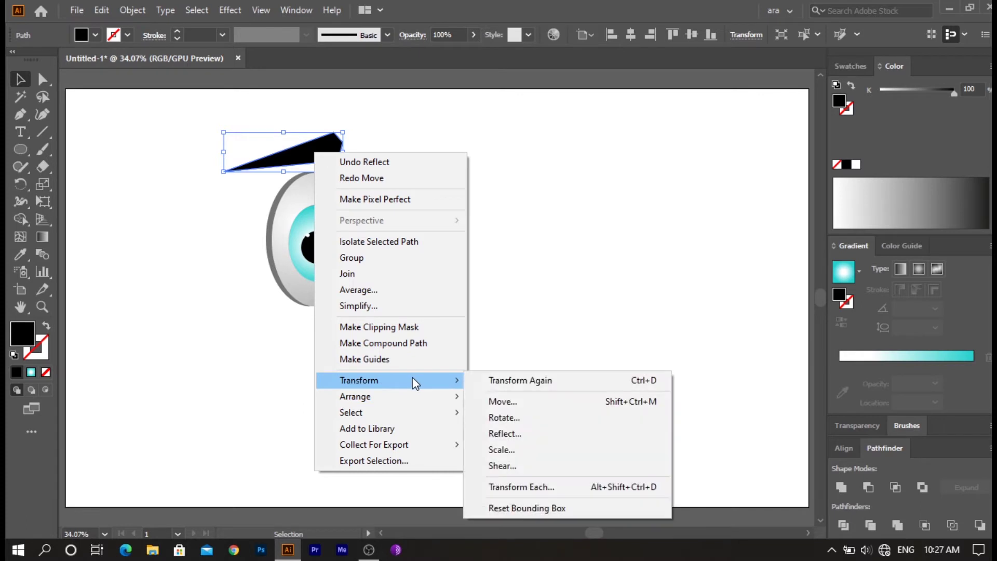
{"action": "left_click", "coordinate": [527, 433]}
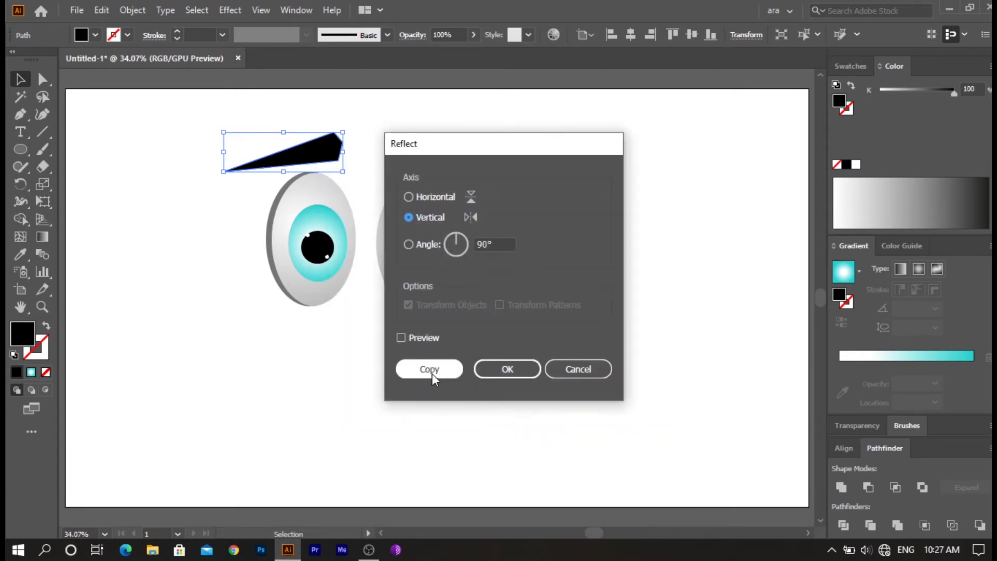
{"action": "left_click", "coordinate": [431, 371]}
{"action": "left_click_drag", "start_coordinate": [271, 153], "coordinate": [410, 173]}
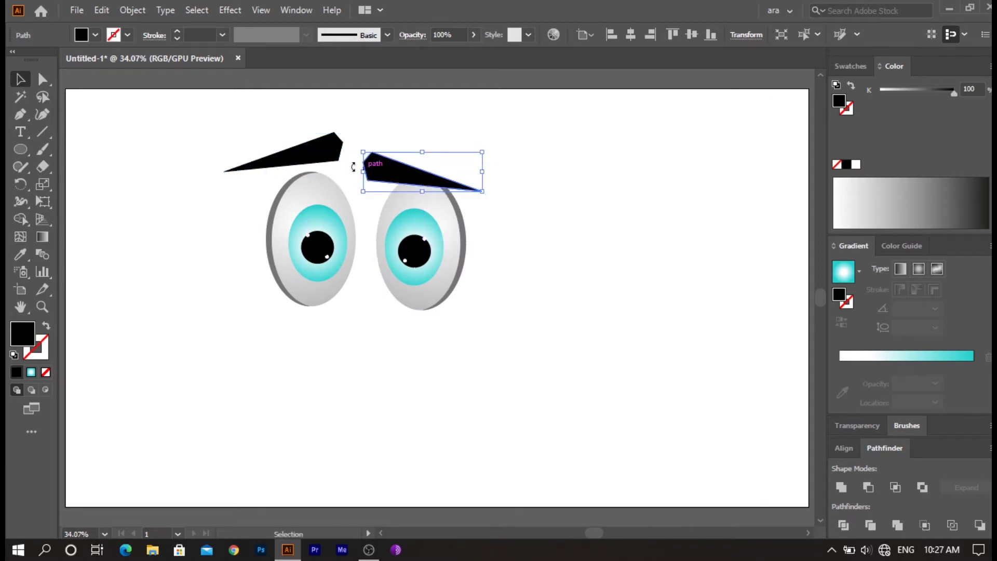
Reposition both eyebrows so they sit roughly level, just above the tops of the eyes.
{"action": "left_click_drag", "start_coordinate": [306, 157], "coordinate": [310, 165]}
{"action": "left_click", "coordinate": [346, 140]}
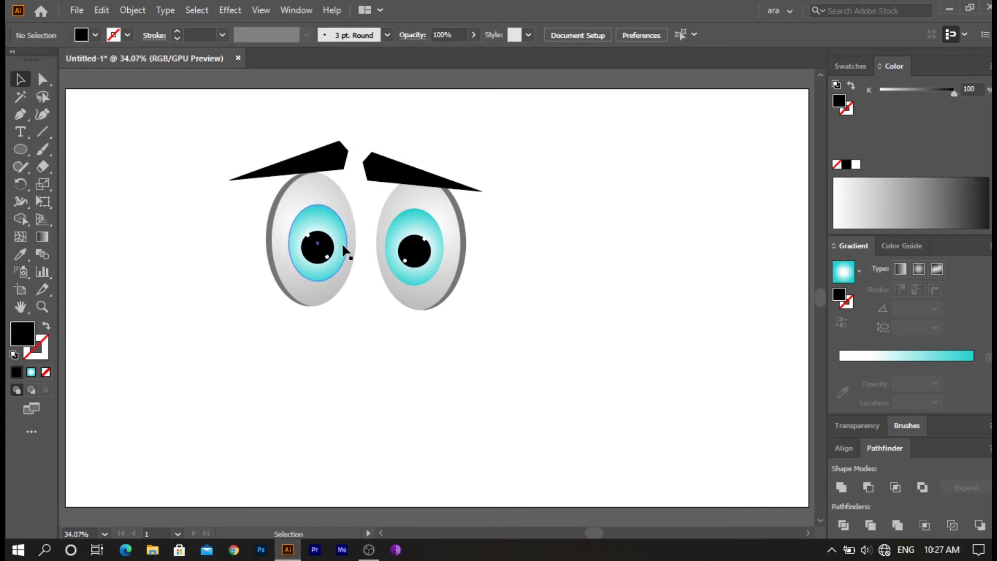
{"action": "left_click_drag", "start_coordinate": [410, 175], "coordinate": [412, 162]}
{"action": "left_click_drag", "start_coordinate": [331, 171], "coordinate": [330, 155]}
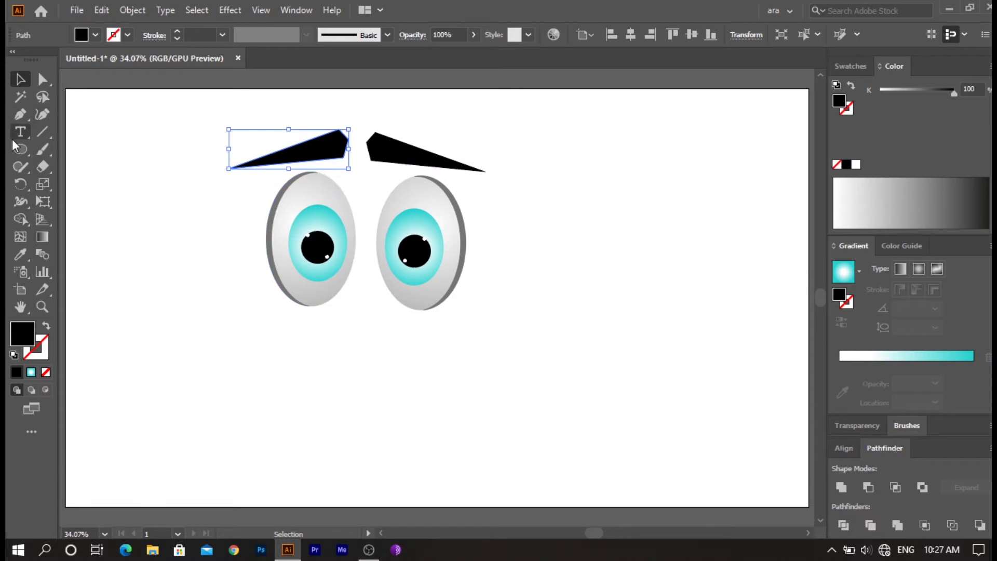
Draw a circle about 870 px in diameter centred between the eyes and send it behind the eyes and eyebrows.
{"action": "left_click", "coordinate": [21, 154]}
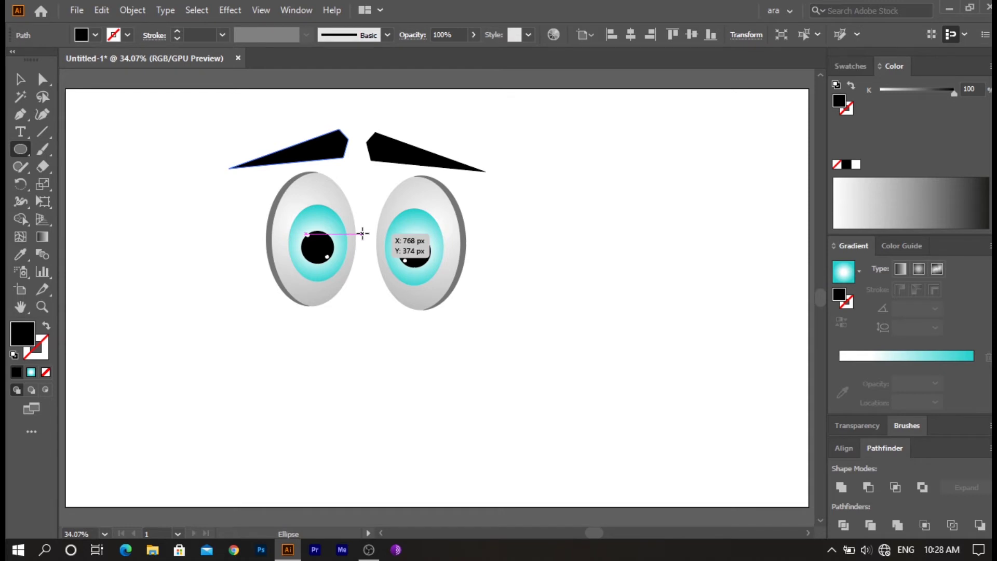
{"action": "left_click_drag", "start_coordinate": [363, 234], "coordinate": [531, 348]}
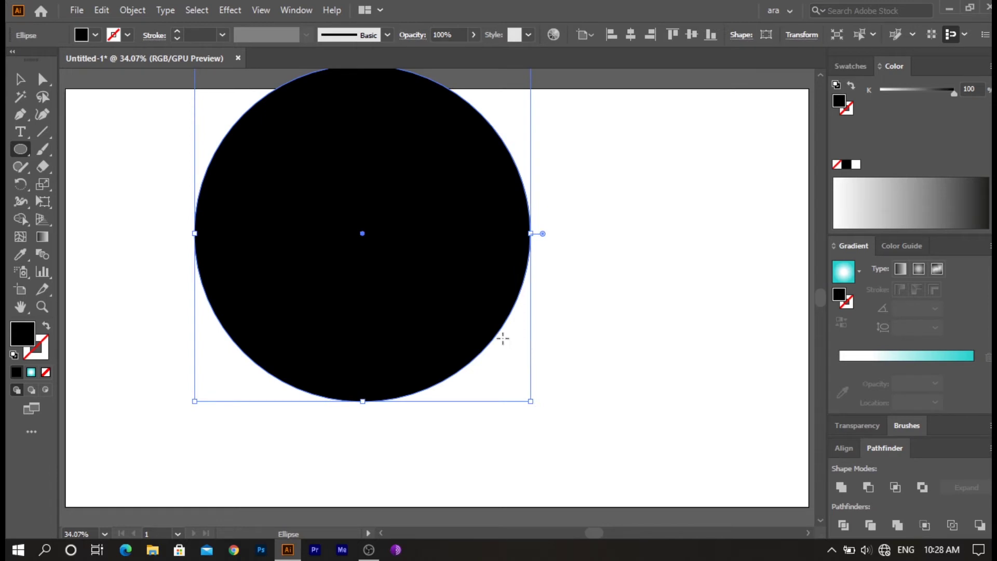
{"action": "key", "text": "v"}
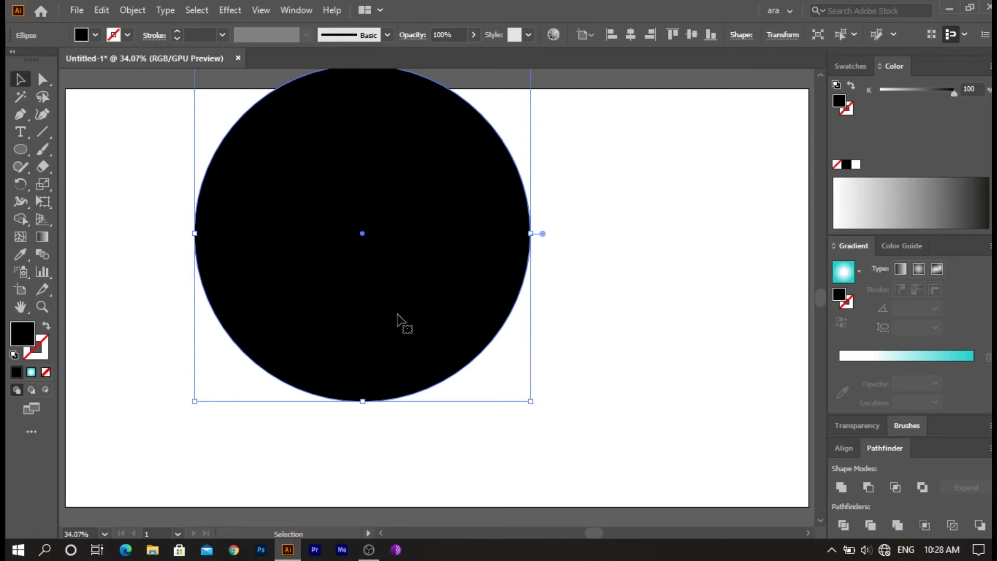
{"action": "right_click", "coordinate": [398, 316]}
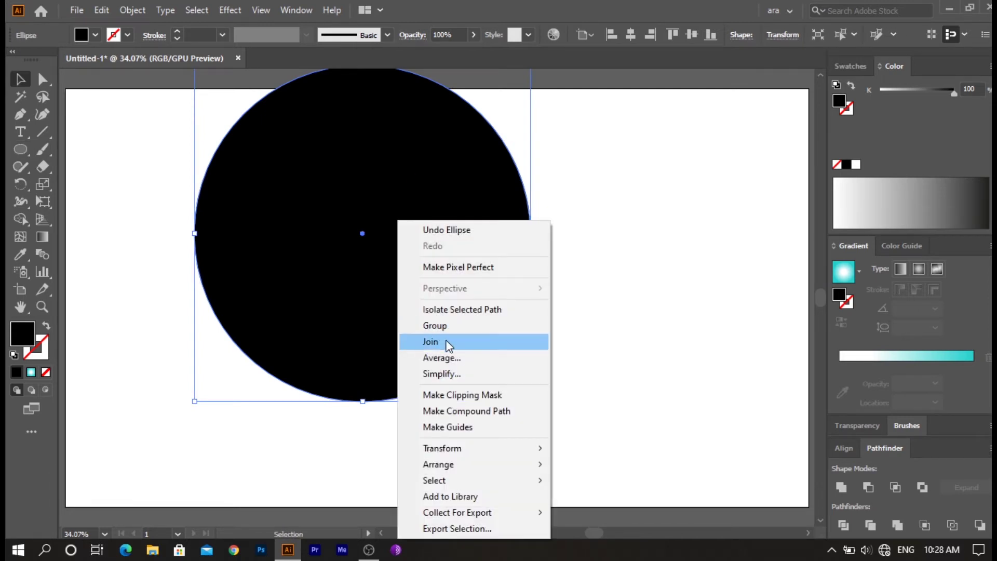
{"action": "mouse_move", "coordinate": [507, 449]}
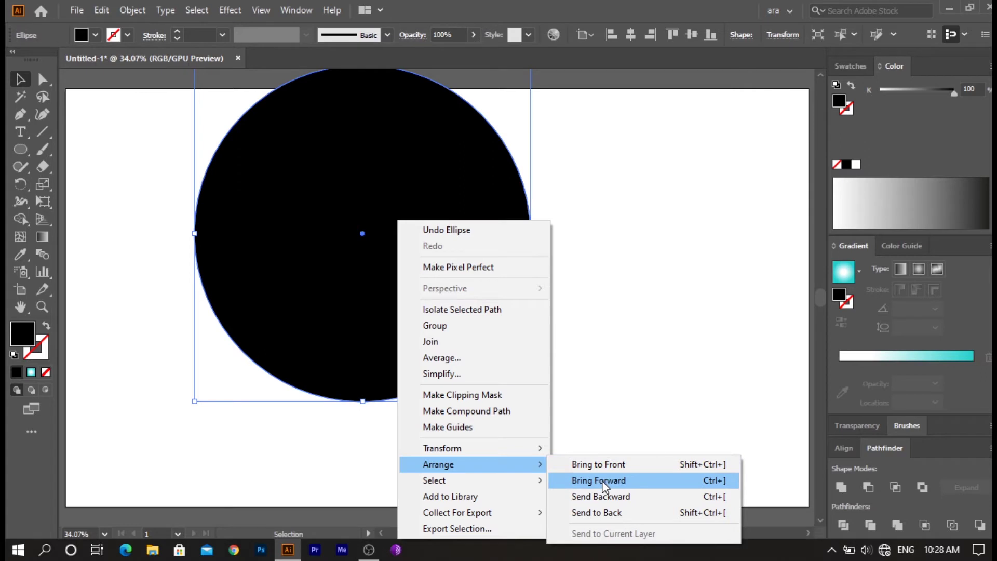
{"action": "left_click", "coordinate": [603, 512]}
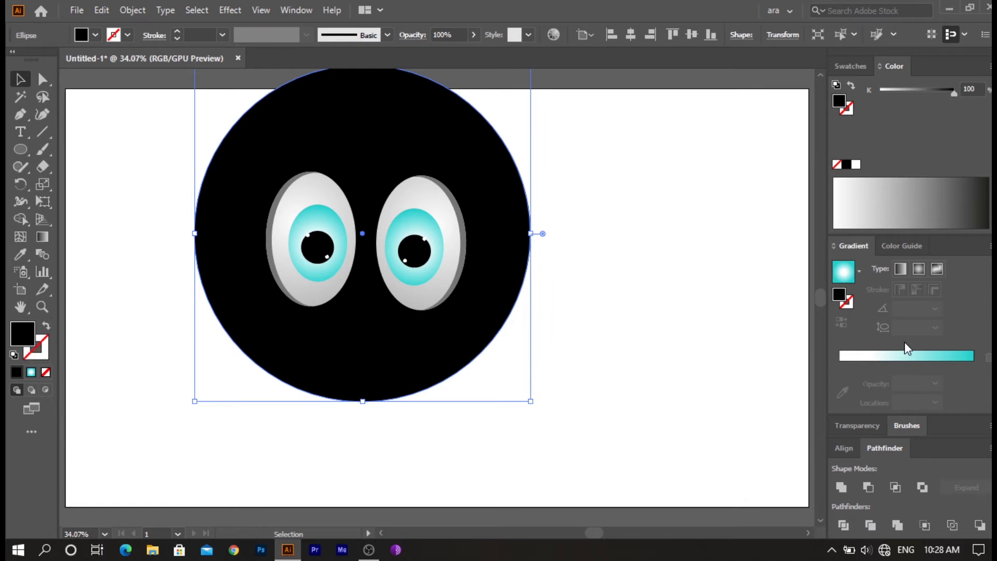
Fill the face circle with the radial gradient and set its outer colour stop to orange FFA600.
{"action": "left_click", "coordinate": [908, 357]}
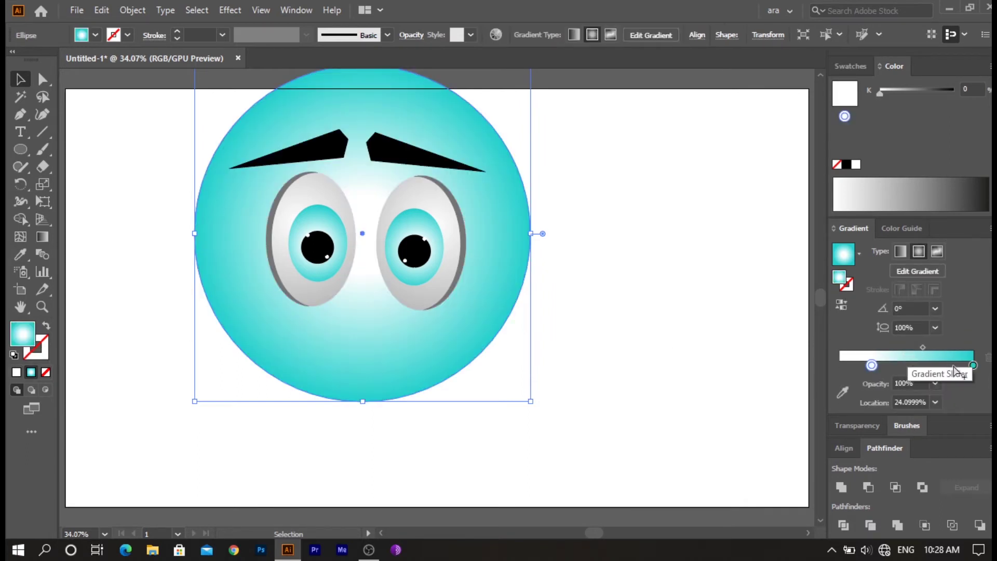
{"action": "double_click", "coordinate": [973, 365]}
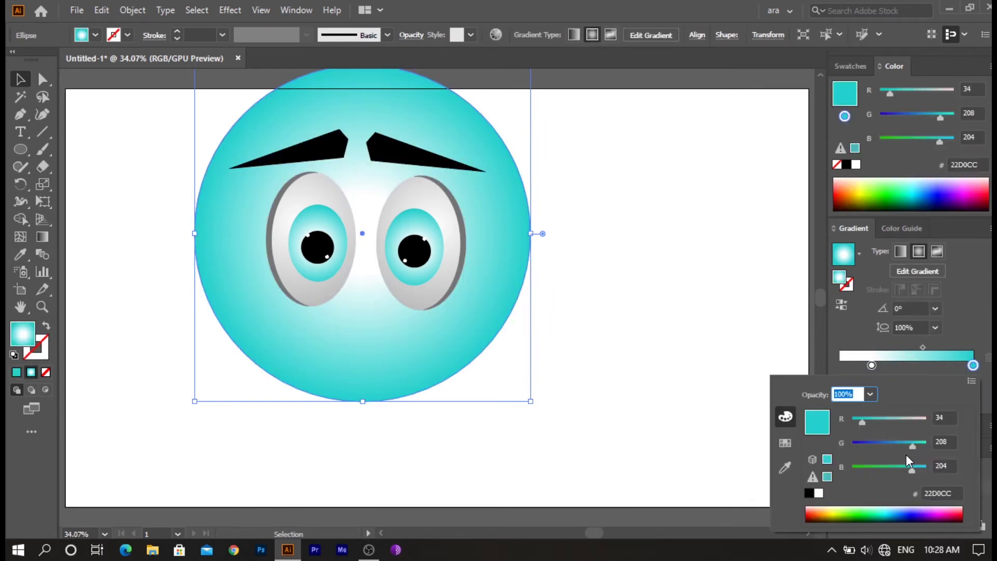
{"action": "left_click_drag", "start_coordinate": [909, 472], "coordinate": [850, 472]}
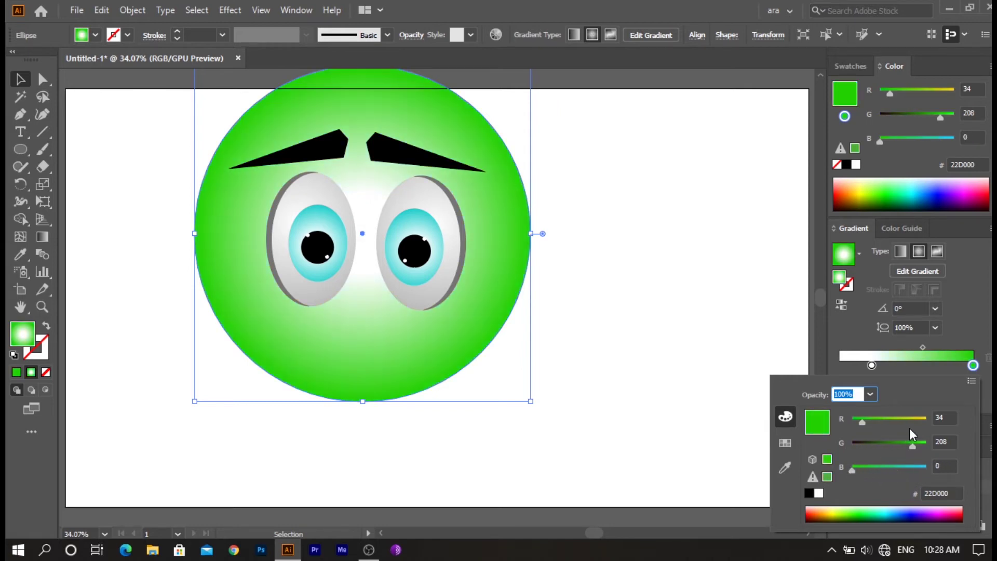
{"action": "left_click_drag", "start_coordinate": [862, 421], "coordinate": [893, 446]}
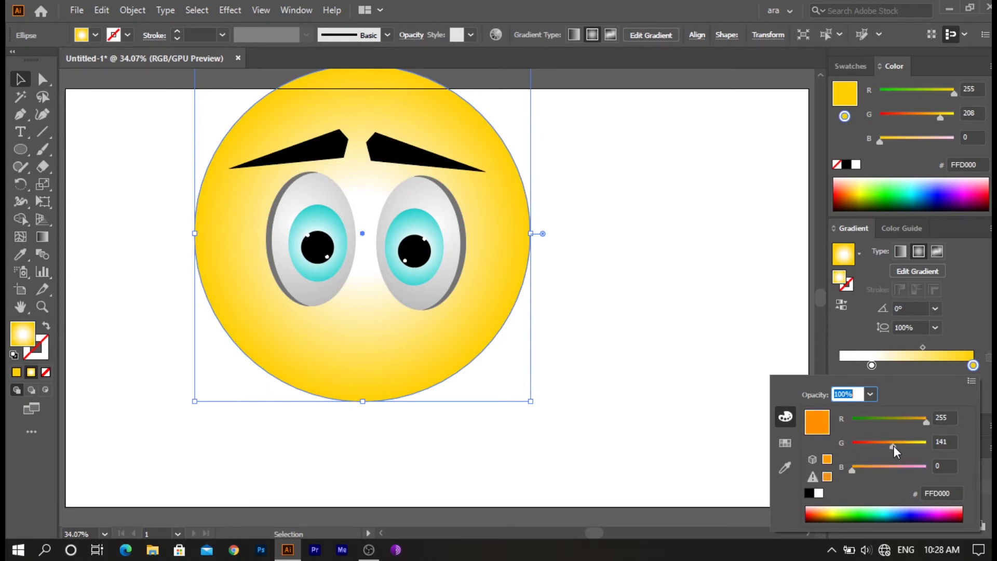
{"action": "left_click_drag", "start_coordinate": [895, 446], "coordinate": [901, 446]}
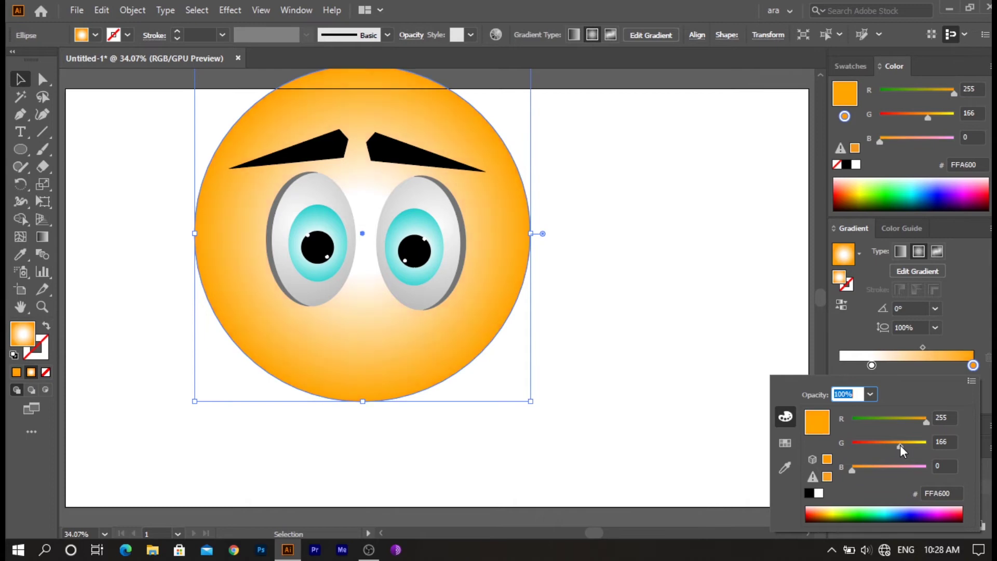
Add a middle colour stop to the face gradient at about 55% and set its colour to yellow FFDA50.
{"action": "left_click", "coordinate": [923, 357]}
{"action": "left_click", "coordinate": [914, 365]}
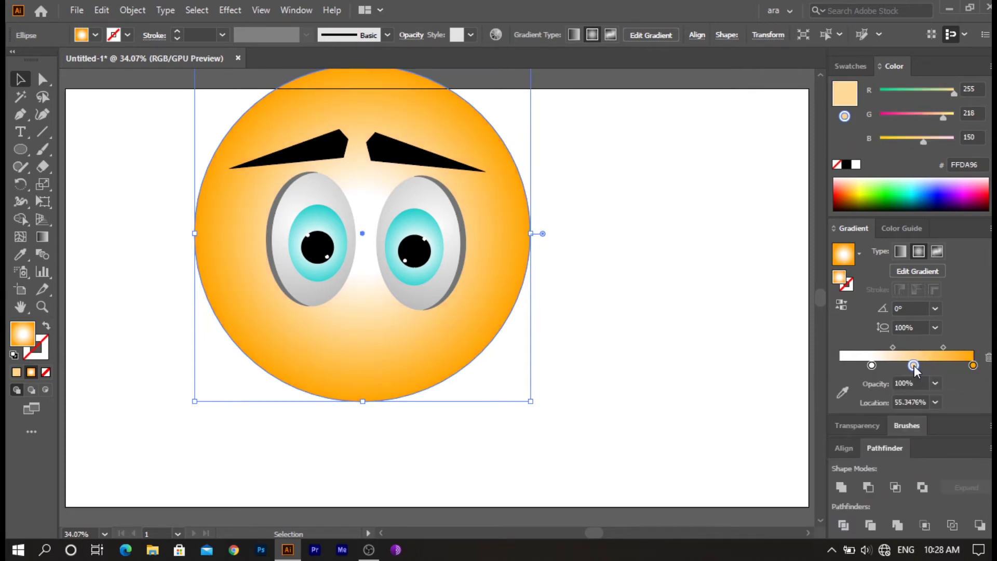
{"action": "double_click", "coordinate": [914, 366]}
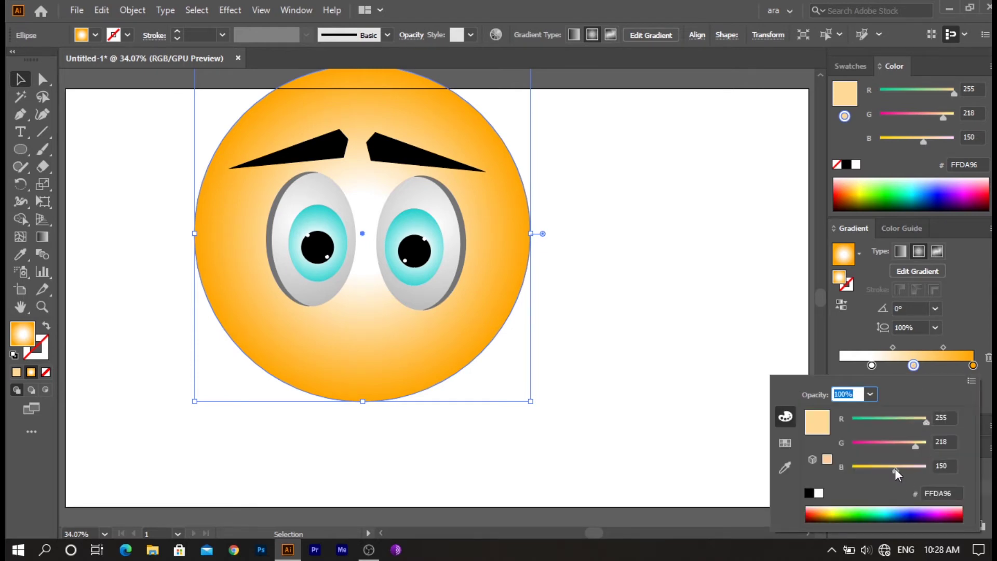
{"action": "left_click_drag", "start_coordinate": [895, 468], "coordinate": [875, 475]}
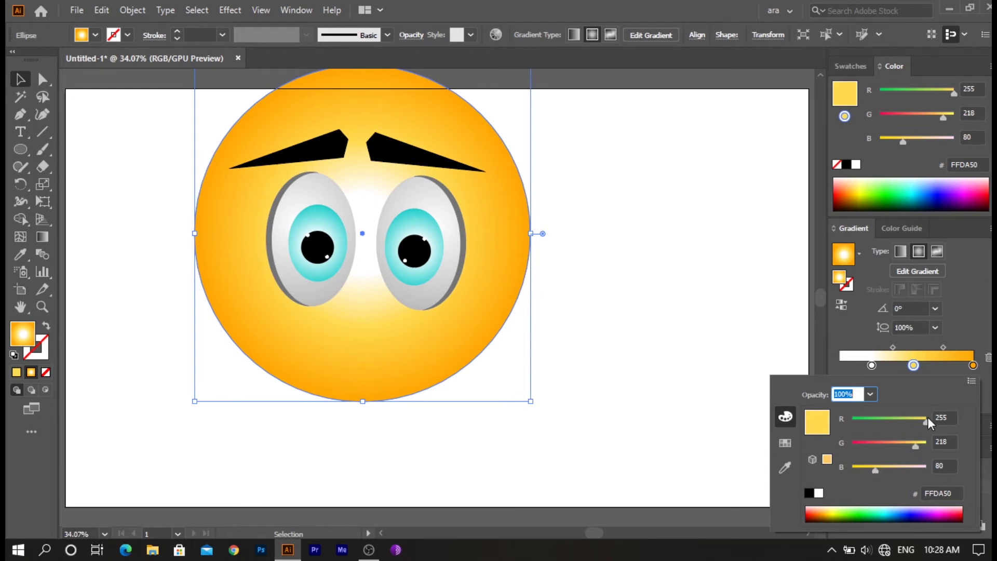
{"action": "left_click", "coordinate": [989, 386]}
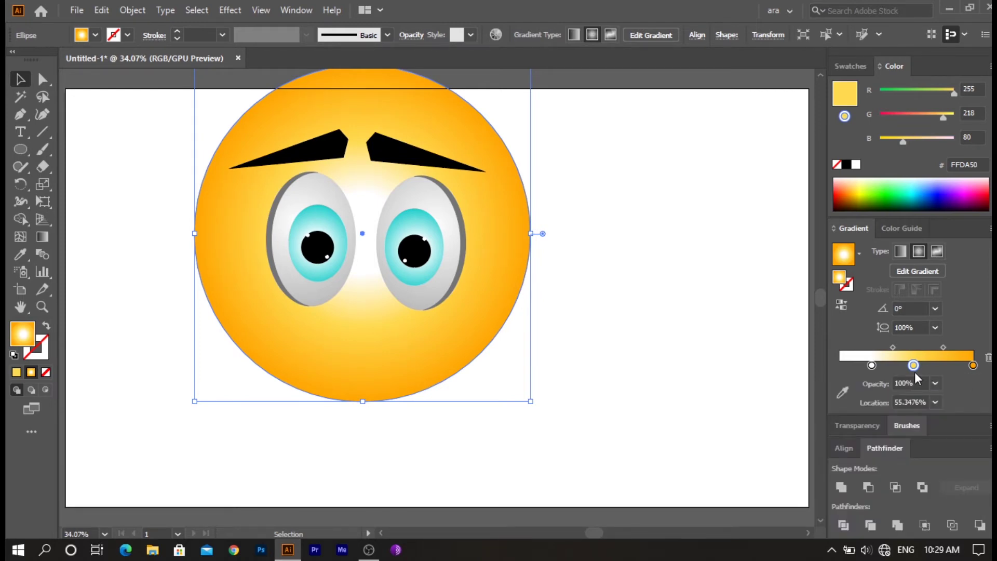
Switch the face gradient's inner colour stop from grayscale to RGB and set it to pale yellow FFFFAA.
{"action": "double_click", "coordinate": [872, 366]}
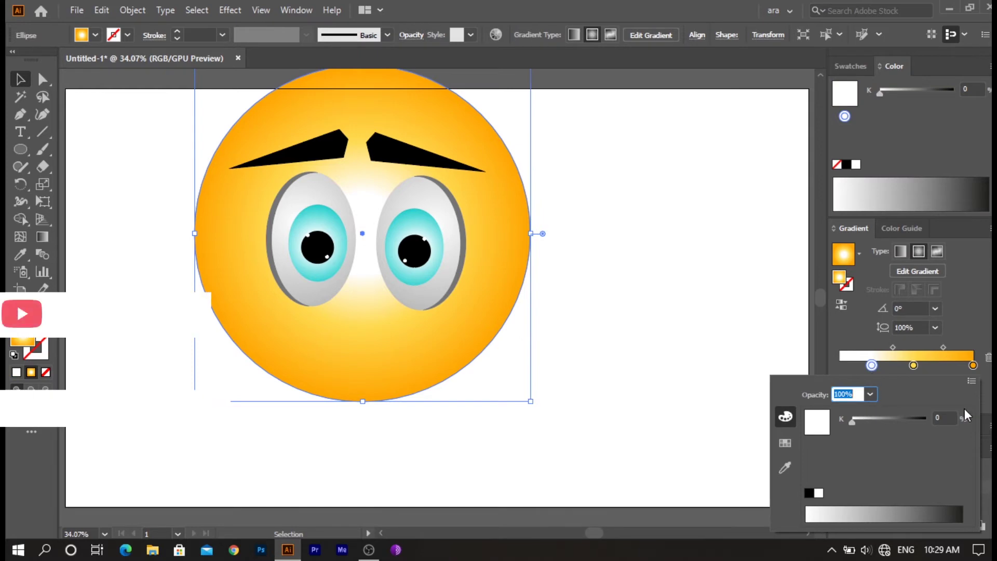
{"action": "left_click", "coordinate": [972, 382]}
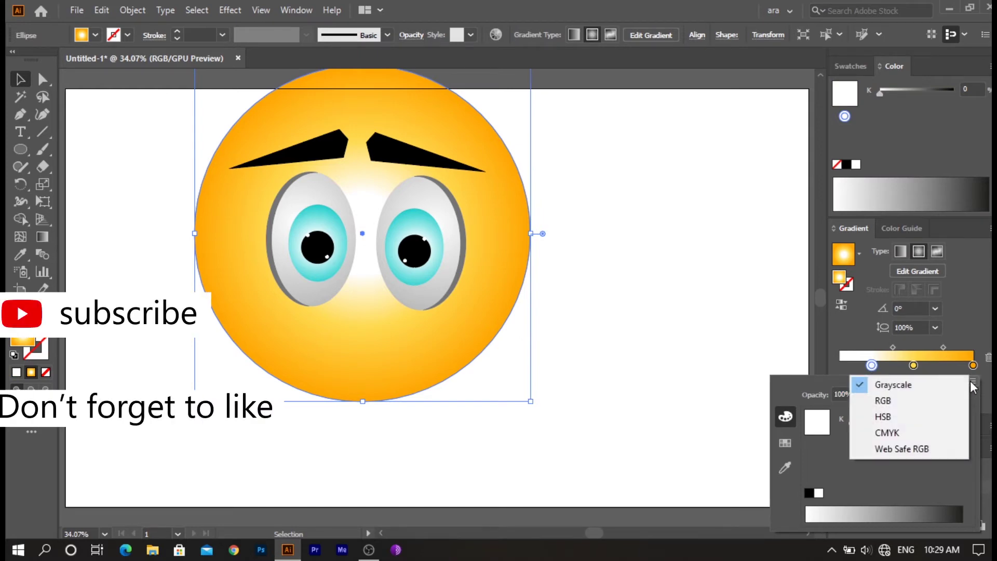
{"action": "left_click", "coordinate": [918, 401]}
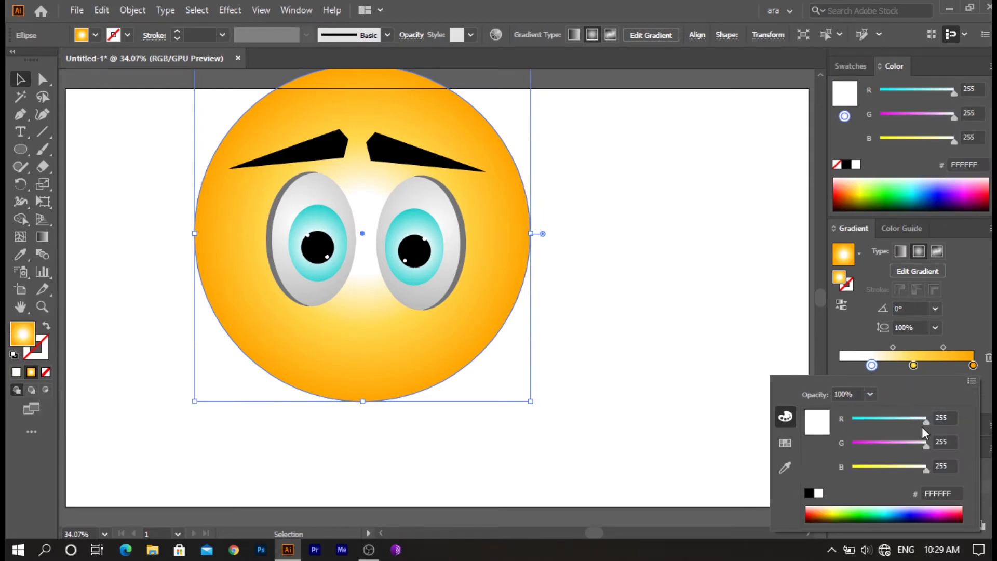
{"action": "left_click_drag", "start_coordinate": [923, 470], "coordinate": [899, 470]}
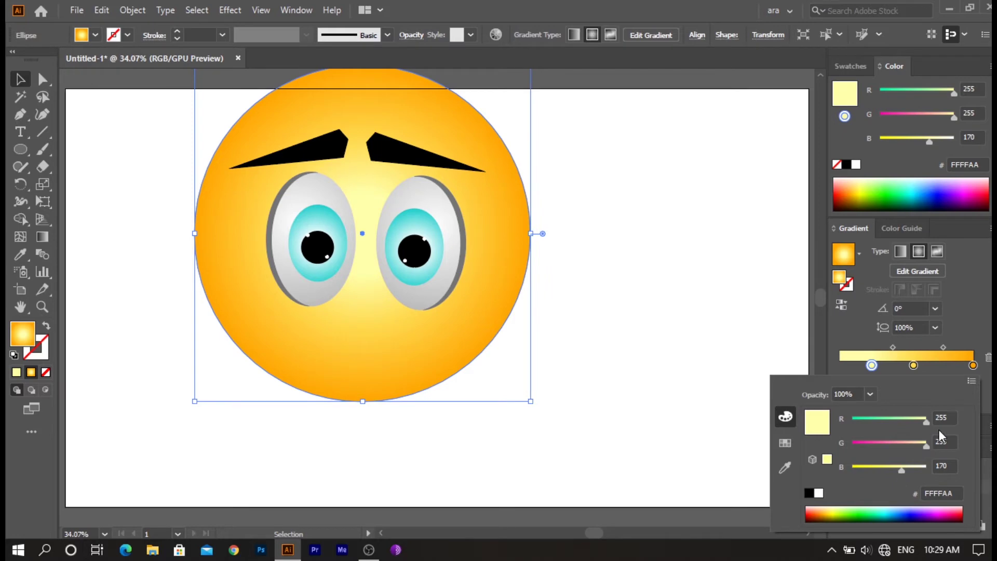
{"action": "left_click", "coordinate": [989, 387]}
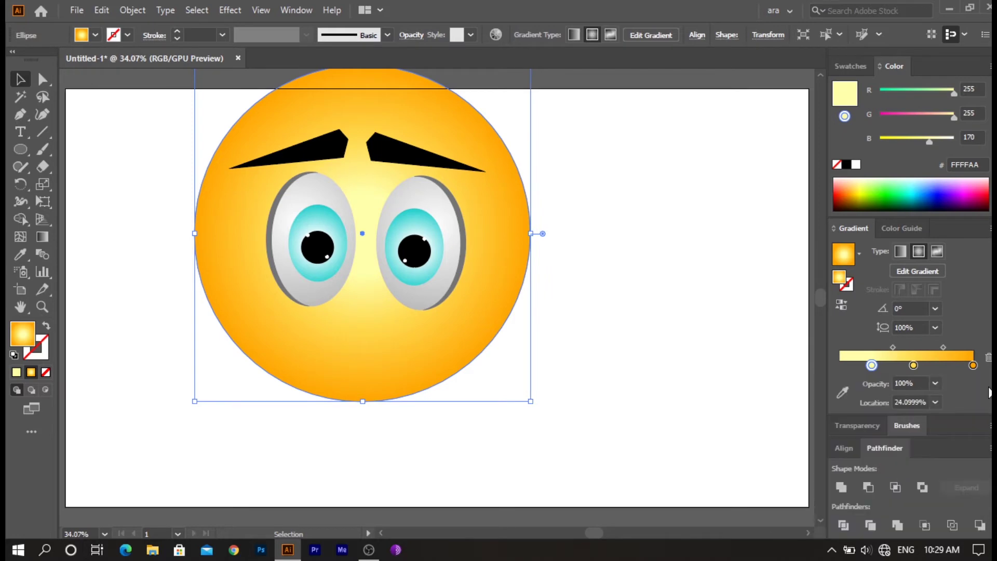
Move the whole face with its eyes and eyebrows down and right so it fits inside the artboard.
{"action": "left_click", "coordinate": [680, 401]}
{"action": "left_click_drag", "start_coordinate": [171, 97], "coordinate": [604, 394]}
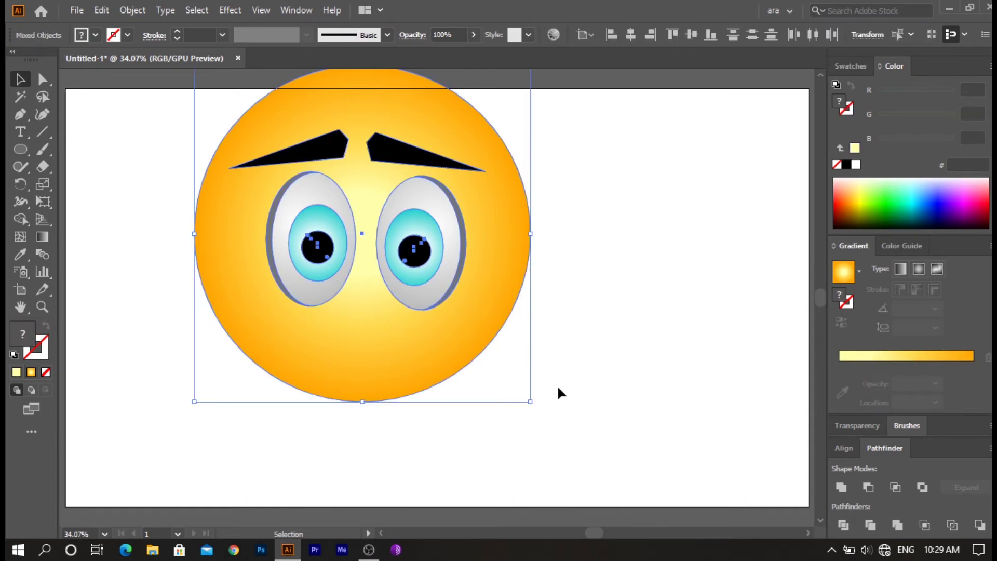
{"action": "left_click_drag", "start_coordinate": [442, 356], "coordinate": [473, 394]}
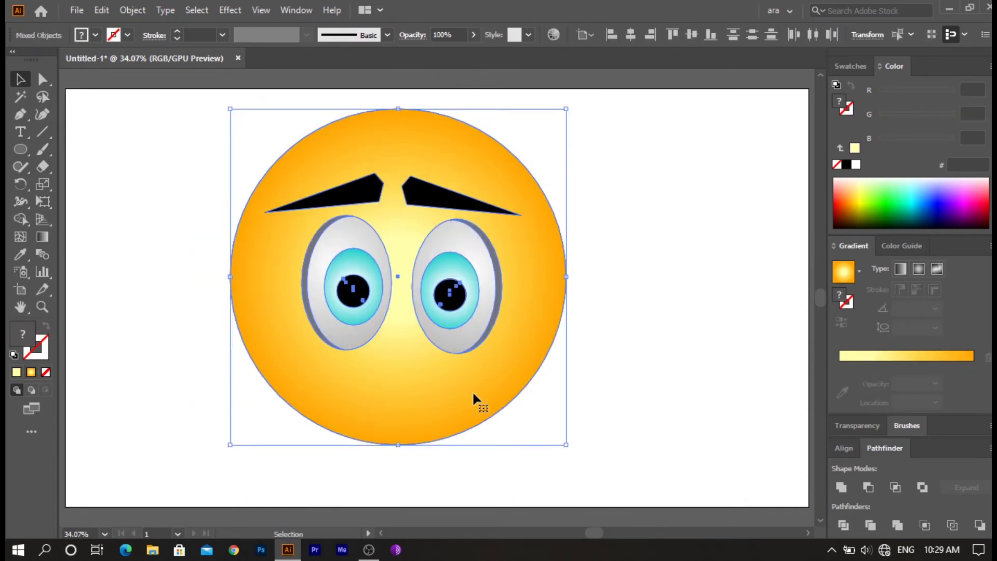
{"action": "left_click", "coordinate": [630, 348]}
Nudge both eyes and both eyebrows together straight up into the upper half of the face.
{"action": "left_click", "coordinate": [371, 281]}
{"action": "left_click", "coordinate": [479, 301], "text": "shift"}
{"action": "left_click", "coordinate": [451, 194], "text": "shift"}
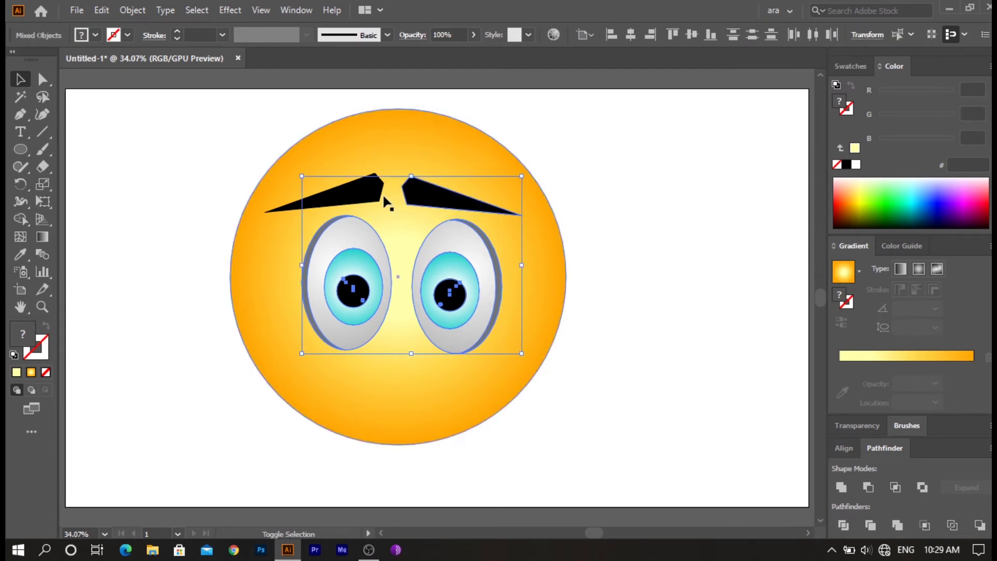
{"action": "left_click", "coordinate": [370, 197], "text": "shift"}
{"action": "key", "text": "shift+Up"}
{"action": "key", "text": "shift+Up"}
{"action": "key", "text": "shift+Up"}
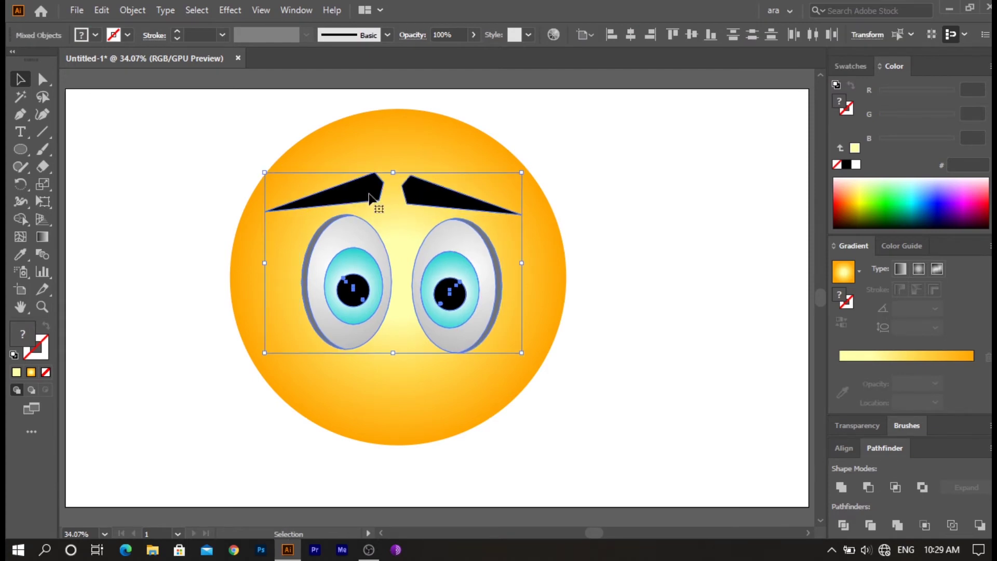
{"action": "key", "text": "shift+Up"}
{"action": "key", "text": "shift+Up"}
{"action": "key", "text": "Up"}
{"action": "key", "text": "Up"}
{"action": "key", "text": "Up"}
{"action": "key", "text": "Up"}
{"action": "key", "text": "Up"}
{"action": "key", "text": "Up"}
{"action": "key", "text": "Up"}
{"action": "key", "text": "Up"}
{"action": "key", "text": "Up"}
{"action": "key", "text": "Up"}
{"action": "key", "text": "Up"}
{"action": "key", "text": "Up"}
{"action": "key", "text": "Up"}
{"action": "key", "text": "Up"}
{"action": "key", "text": "Up"}
{"action": "key", "text": "Up"}
{"action": "key", "text": "Up"}
{"action": "key", "text": "Up"}
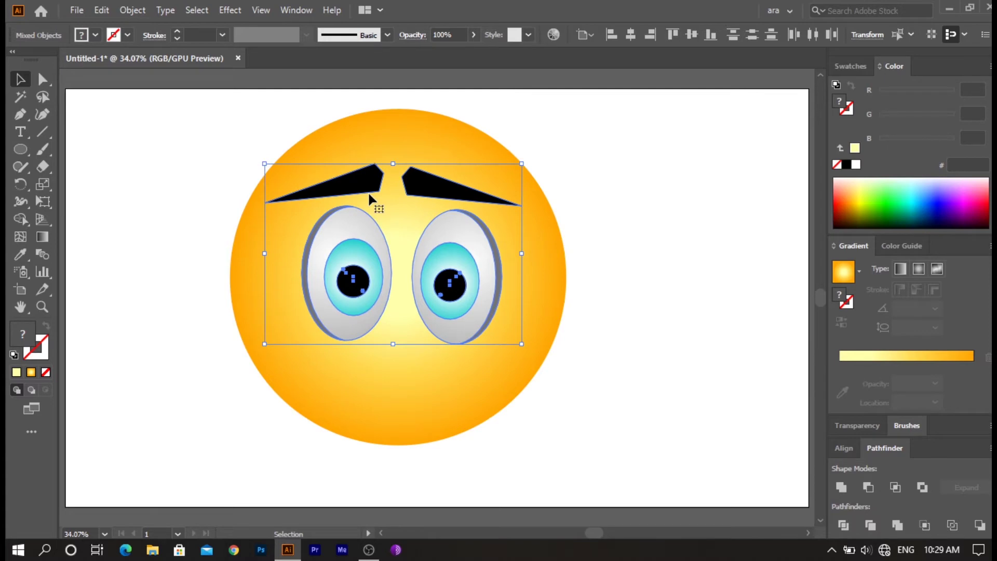
{"action": "key", "text": "Up"}
{"action": "key", "text": "Up"}
{"action": "key", "text": "Up"}
{"action": "key", "text": "Up"}
{"action": "key", "text": "Up"}
{"action": "key", "text": "Up"}
{"action": "key", "text": "Up"}
{"action": "key", "text": "Up"}
{"action": "key", "text": "Up"}
{"action": "key", "text": "Up"}
{"action": "key", "text": "Up"}
{"action": "key", "text": "Up"}
{"action": "key", "text": "Up"}
{"action": "key", "text": "Up"}
{"action": "key", "text": "Up"}
{"action": "key", "text": "Up"}
{"action": "key", "text": "Up"}
{"action": "key", "text": "Up"}
{"action": "key", "text": "Up"}
{"action": "key", "text": "Up"}
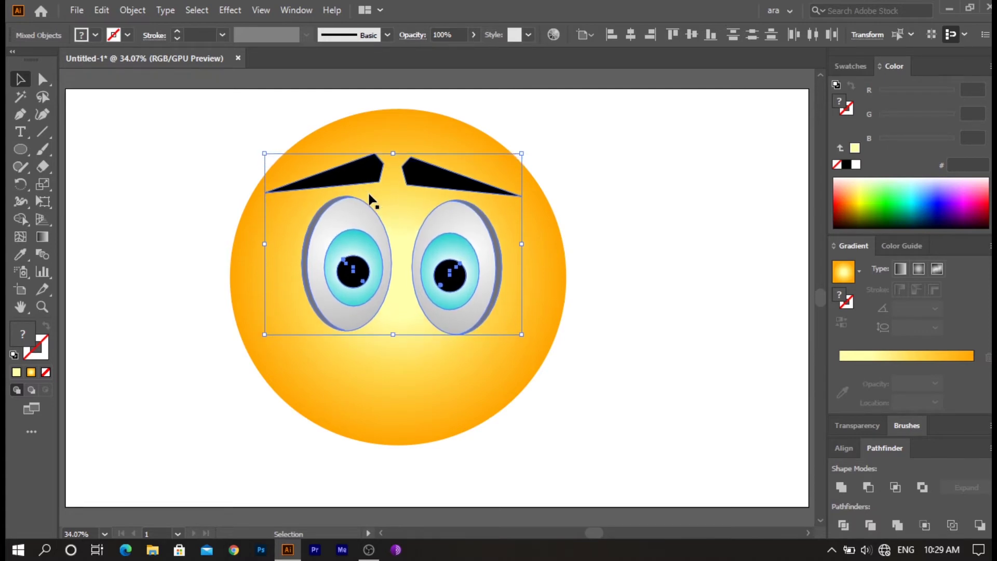
{"action": "key", "text": "Up"}
{"action": "key", "text": "Up"}
{"action": "key", "text": "Up"}
{"action": "key", "text": "Up"}
{"action": "key", "text": "Up"}
{"action": "key", "text": "Up"}
{"action": "key", "text": "Up"}
{"action": "key", "text": "Up"}
{"action": "key", "text": "Up"}
{"action": "key", "text": "Up"}
{"action": "key", "text": "Up"}
{"action": "key", "text": "Up"}
{"action": "key", "text": "Up"}
{"action": "key", "text": "Up"}
{"action": "key", "text": "Up"}
{"action": "key", "text": "Up"}
{"action": "key", "text": "Up"}
{"action": "key", "text": "Up"}
{"action": "key", "text": "Up"}
{"action": "key", "text": "Up"}
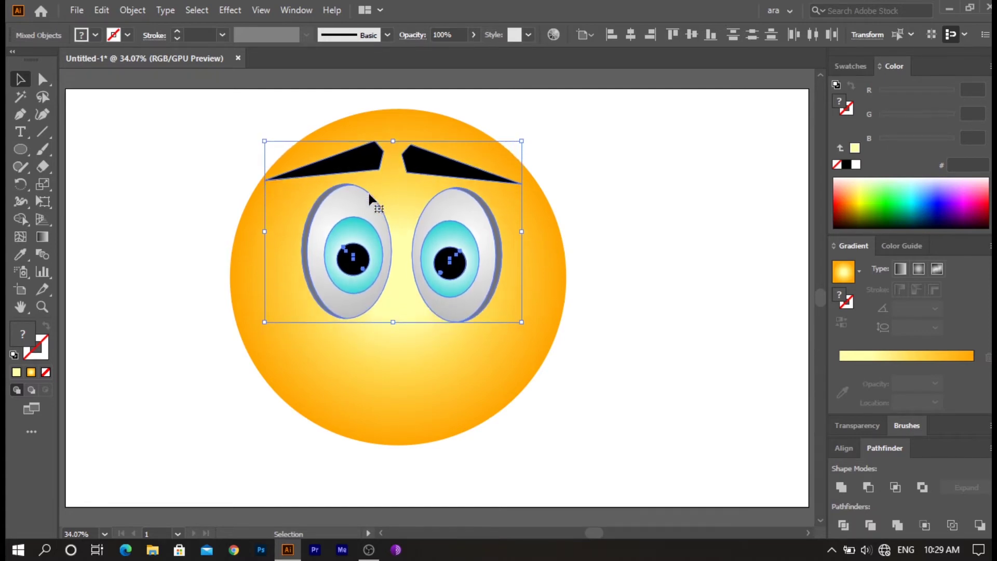
{"action": "left_click", "coordinate": [606, 294]}
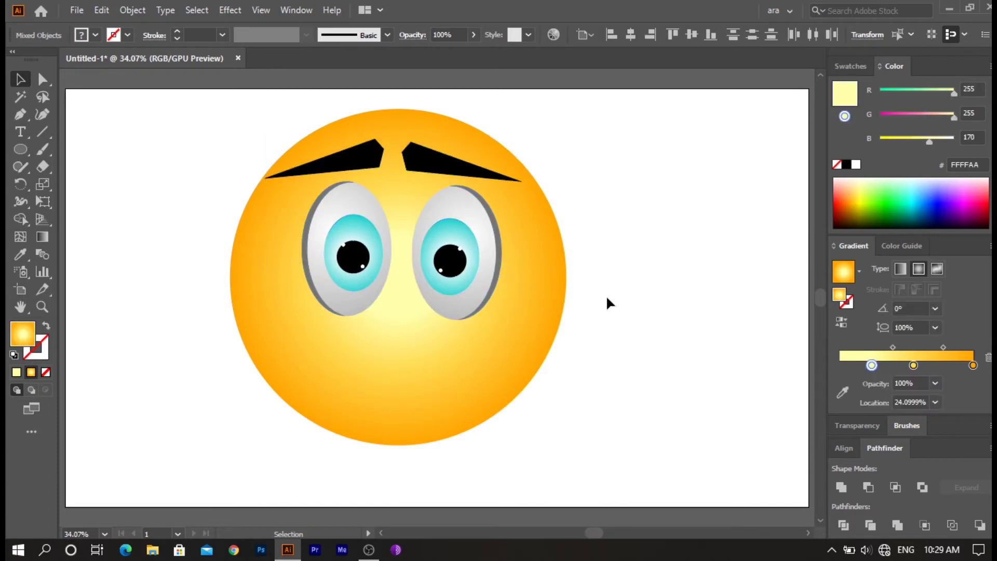
Duplicate the face circle to the right and pull the copy's bottom anchor point straight up to form a downward-opening crescent.
{"action": "left_click", "coordinate": [490, 382]}
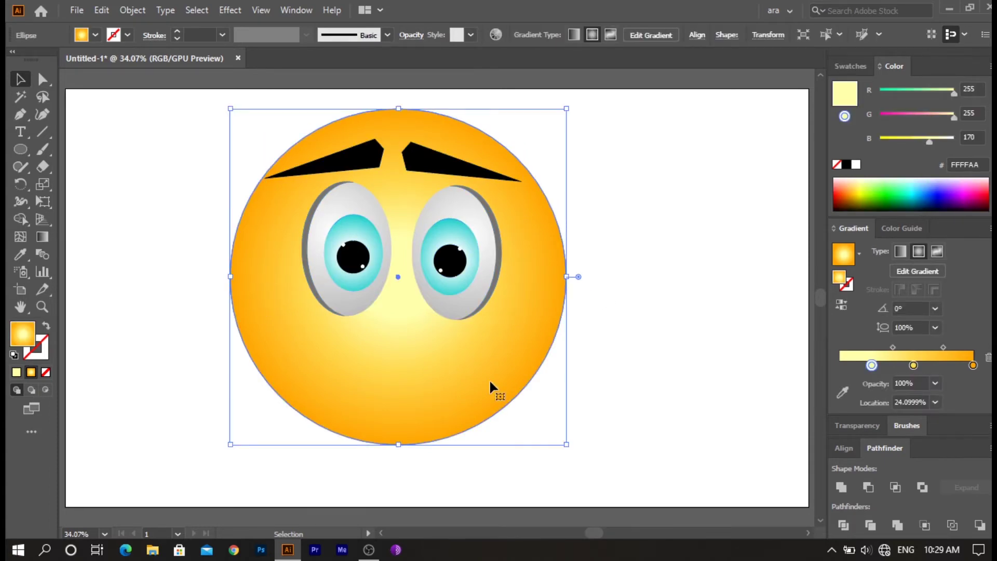
{"action": "left_click_drag", "start_coordinate": [490, 383], "coordinate": [667, 385], "text": "alt"}
{"action": "key", "text": "a"}
{"action": "left_click", "coordinate": [574, 445]}
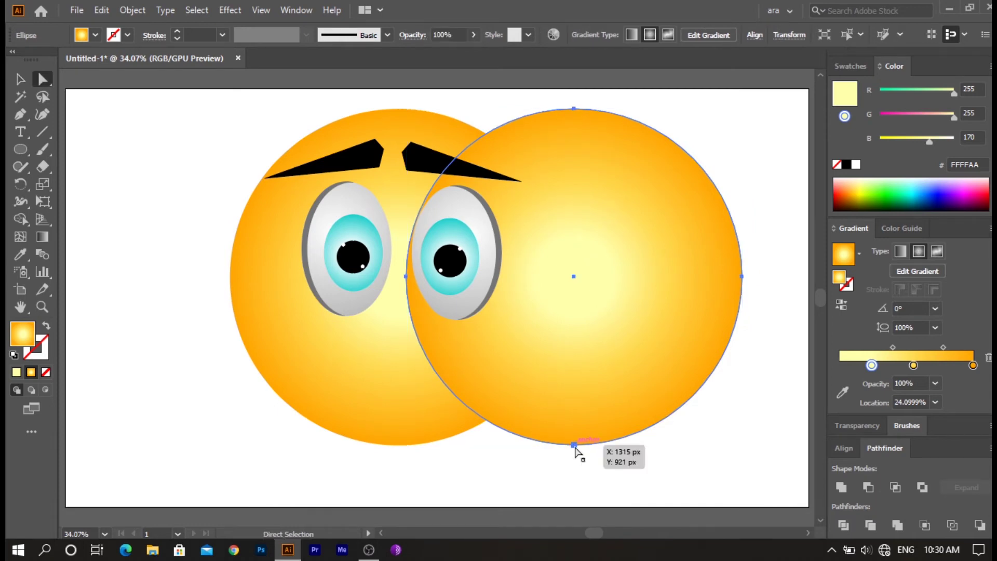
{"action": "mouse_move", "coordinate": [574, 445]}
{"action": "left_mouse_down"}
{"action": "mouse_move", "coordinate": [583, 329]}
{"action": "mouse_move", "coordinate": [573, 212]}
{"action": "left_mouse_up"}
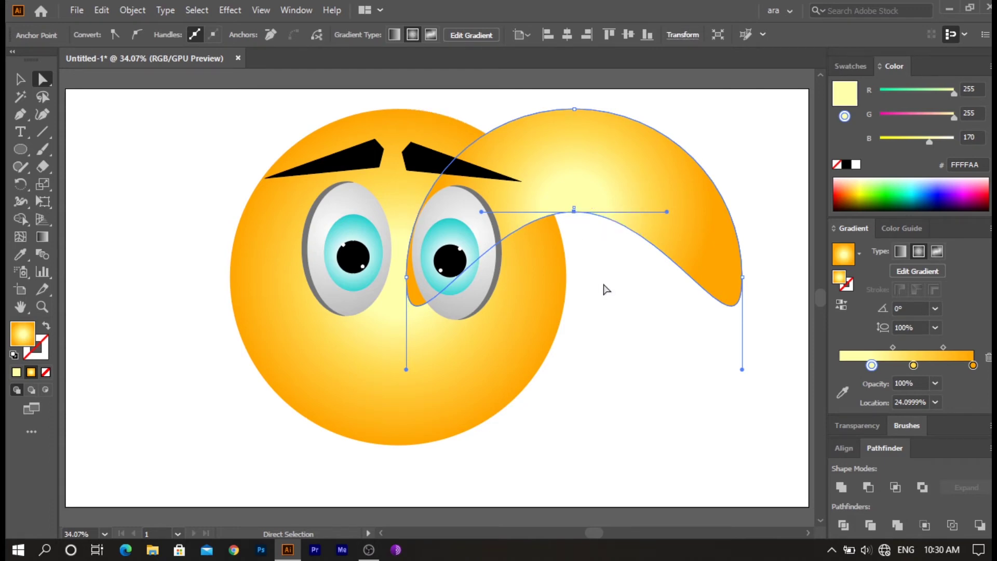
Stretch the crescent's radial gradient diagonally down to the right at about -52.47° and move the crescent lower over the face's right edge.
{"action": "left_click", "coordinate": [44, 238]}
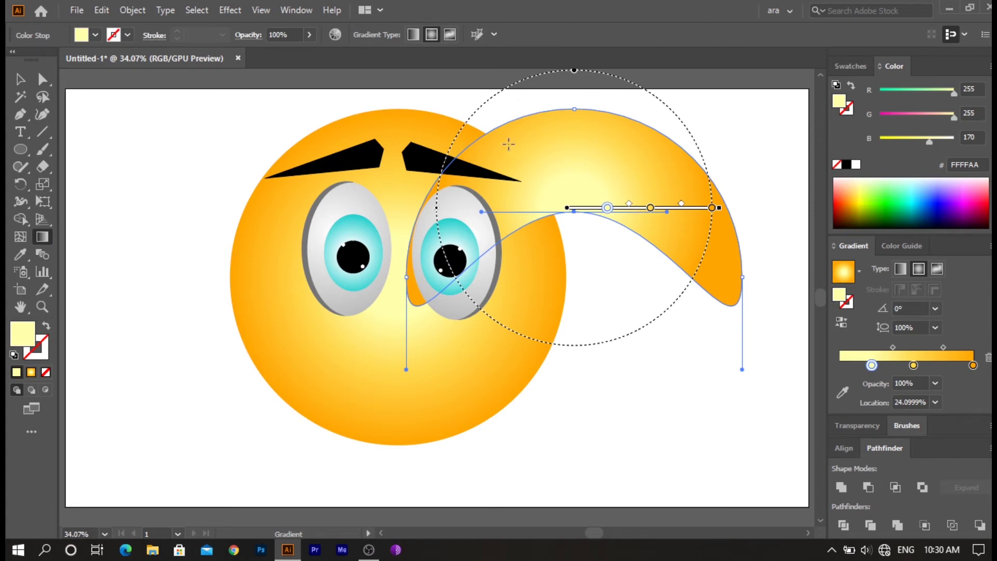
{"action": "left_click_drag", "start_coordinate": [510, 129], "coordinate": [798, 505]}
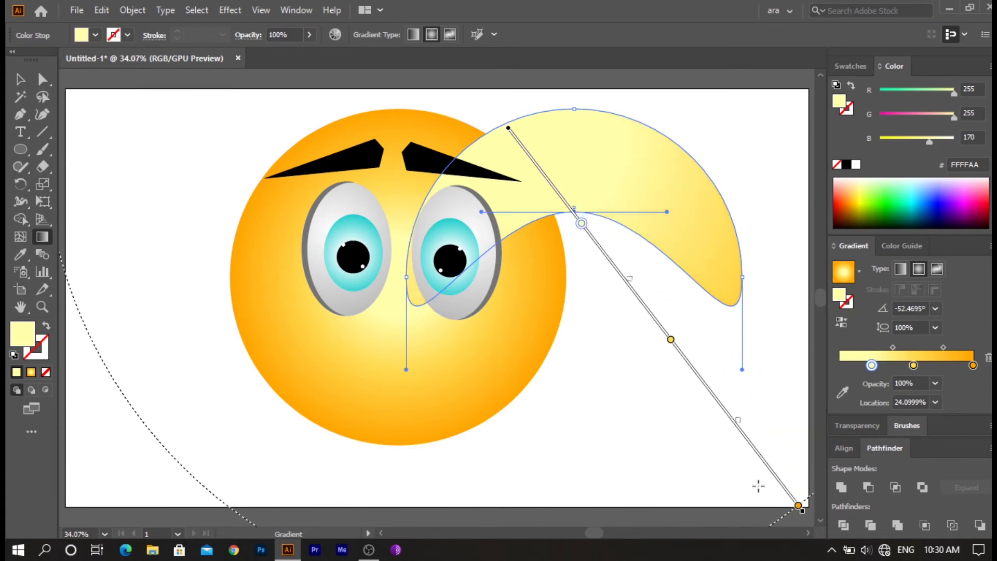
{"action": "key", "text": "v"}
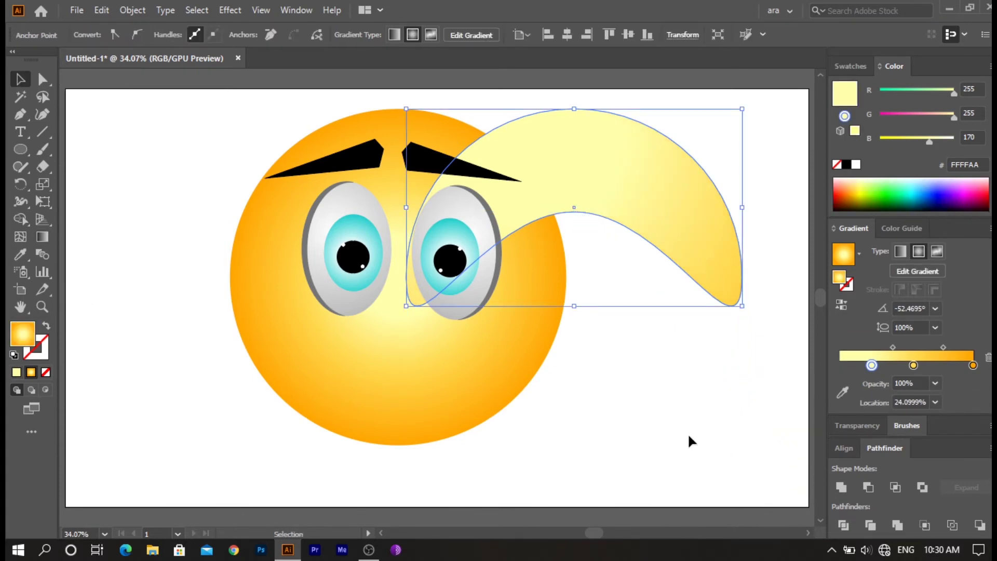
{"action": "left_click_drag", "start_coordinate": [616, 179], "coordinate": [449, 186]}
{"action": "left_click_drag", "start_coordinate": [525, 244], "coordinate": [657, 268]}
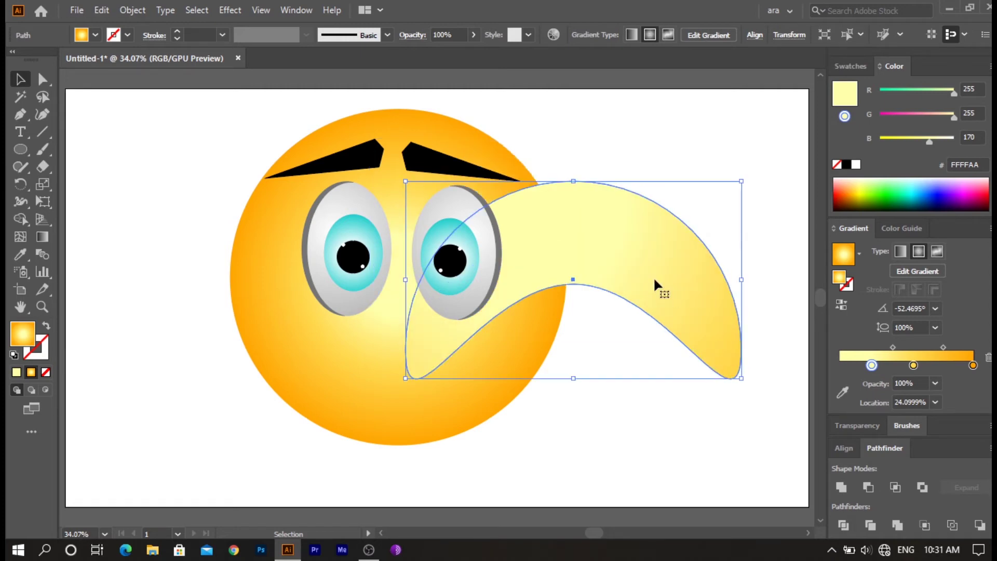
Move the pale yellow crescent up and left so it caps the upper half of the face as a highlight behind the eyes.
{"action": "left_click_drag", "start_coordinate": [654, 278], "coordinate": [479, 210]}
{"action": "left_click", "coordinate": [608, 261]}
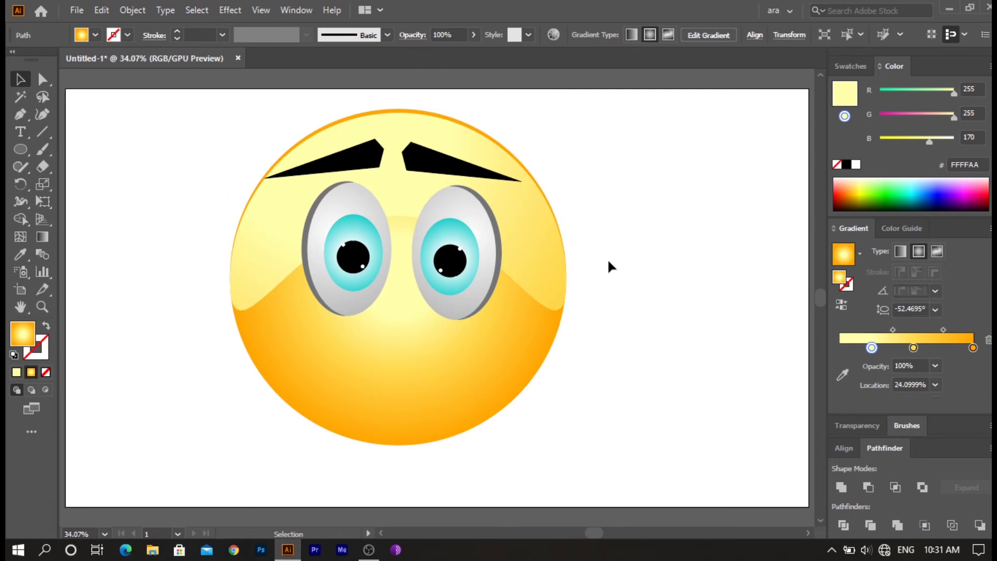
{"action": "left_click", "coordinate": [548, 264]}
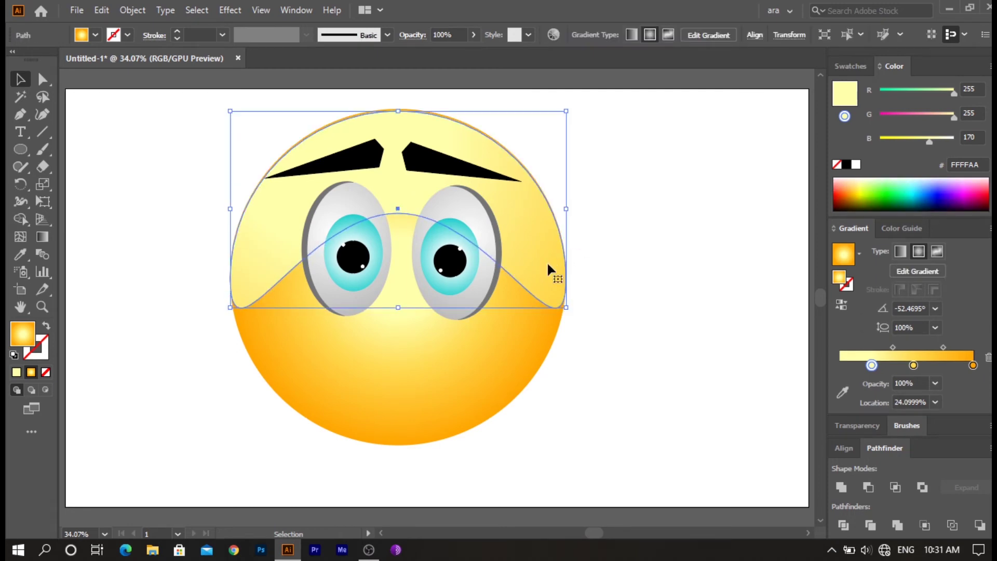
{"action": "left_click", "coordinate": [640, 281]}
Shift the right eyebrow outward and down, and tilt it clockwise so it slopes over the top of the right eye.
{"action": "left_click", "coordinate": [473, 173]}
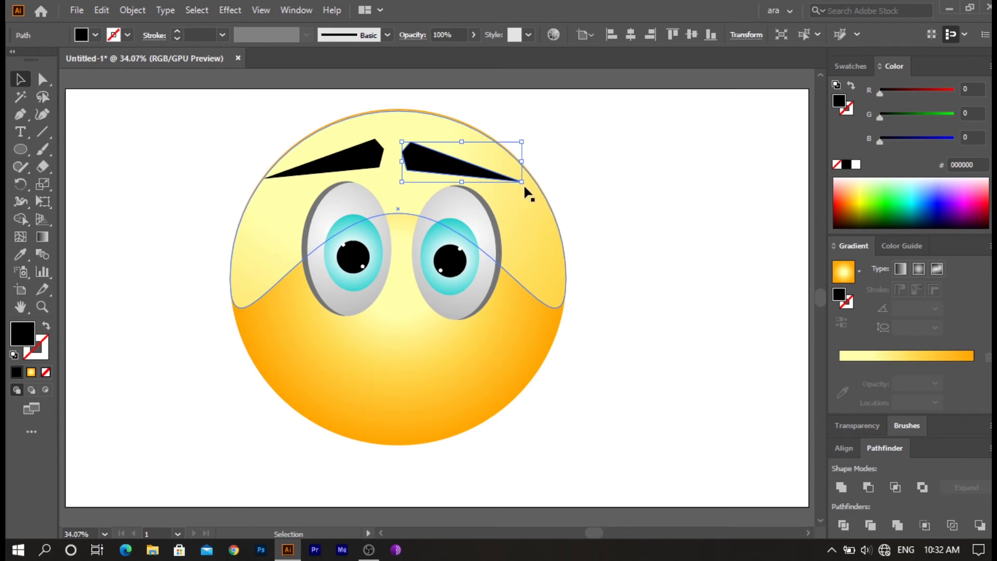
{"action": "left_click_drag", "start_coordinate": [526, 190], "coordinate": [524, 202]}
{"action": "left_click_drag", "start_coordinate": [464, 179], "coordinate": [466, 193]}
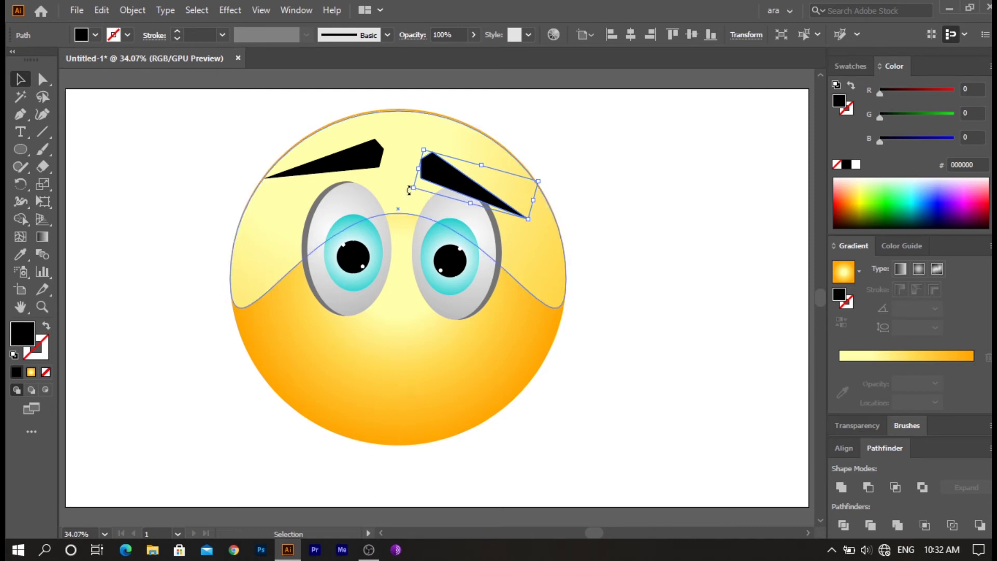
{"action": "left_click_drag", "start_coordinate": [409, 189], "coordinate": [412, 199]}
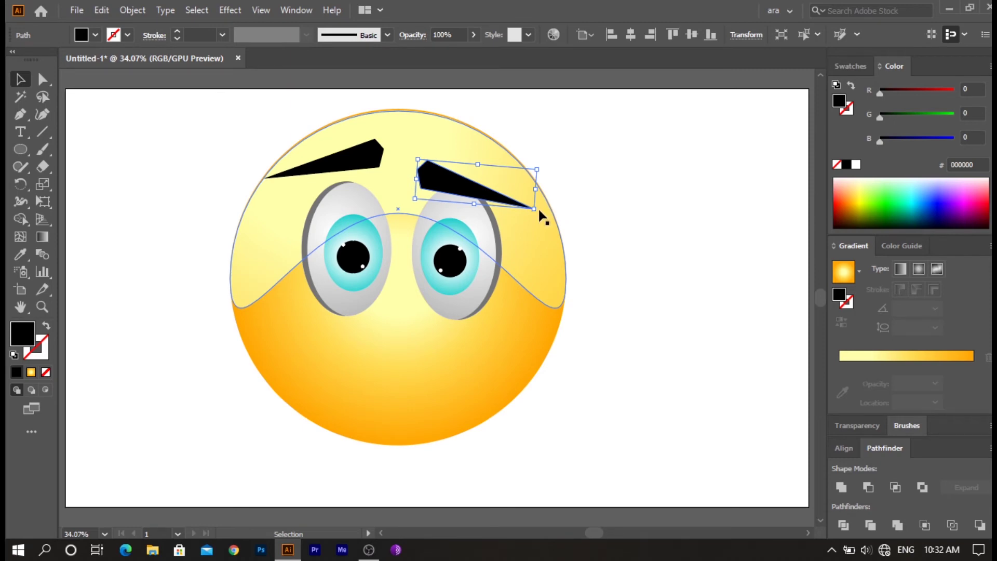
{"action": "mouse_move", "coordinate": [531, 216]}
{"action": "left_mouse_down"}
{"action": "mouse_move", "coordinate": [555, 222]}
{"action": "mouse_move", "coordinate": [526, 221]}
{"action": "left_mouse_up"}
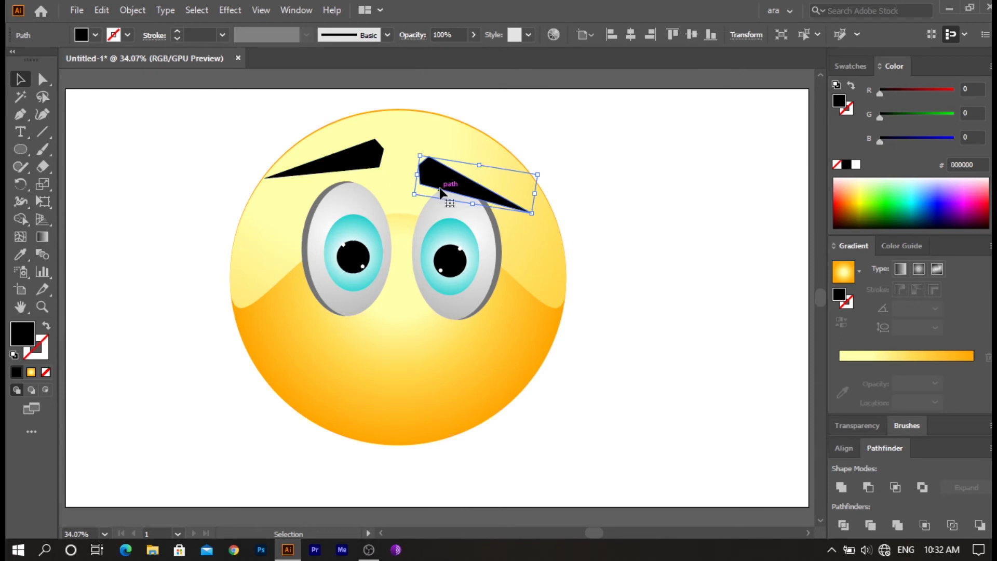
{"action": "left_click_drag", "start_coordinate": [450, 188], "coordinate": [451, 181]}
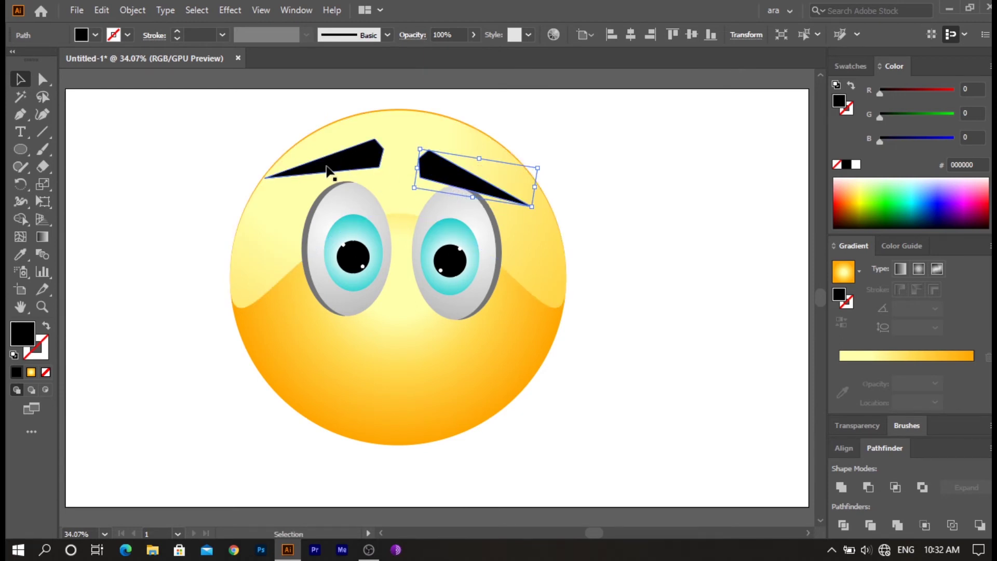
Lower the left eyebrow to the top of the left eye and tilt it so its outer end slopes down, mirroring the right one.
{"action": "left_click_drag", "start_coordinate": [325, 176], "coordinate": [330, 192]}
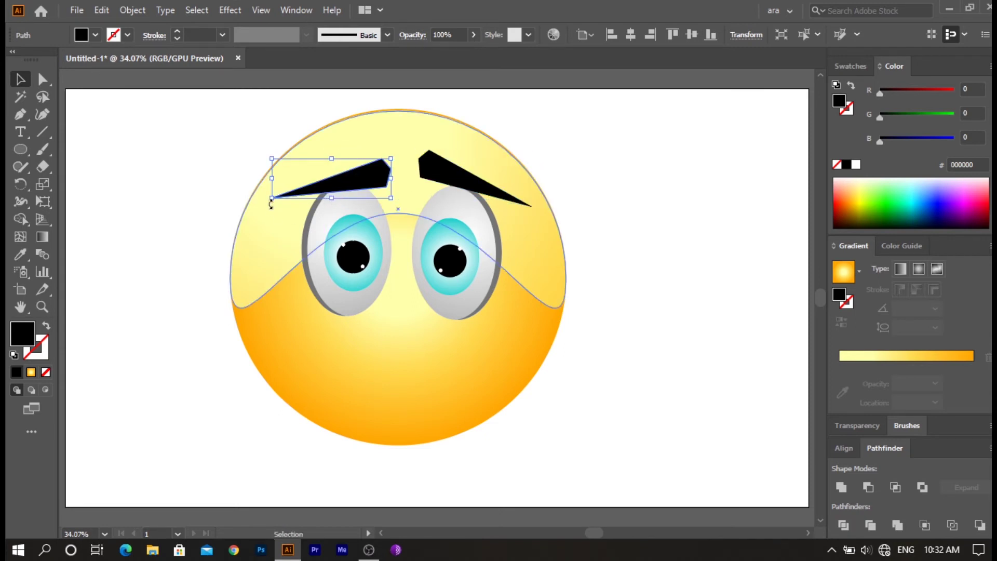
{"action": "left_click_drag", "start_coordinate": [271, 205], "coordinate": [287, 215]}
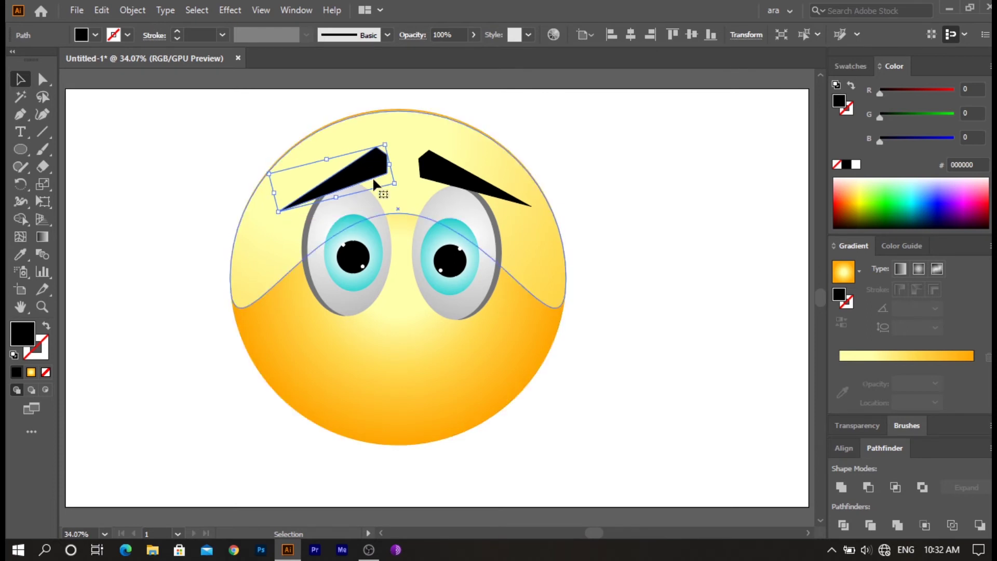
{"action": "left_click_drag", "start_coordinate": [366, 173], "coordinate": [356, 185]}
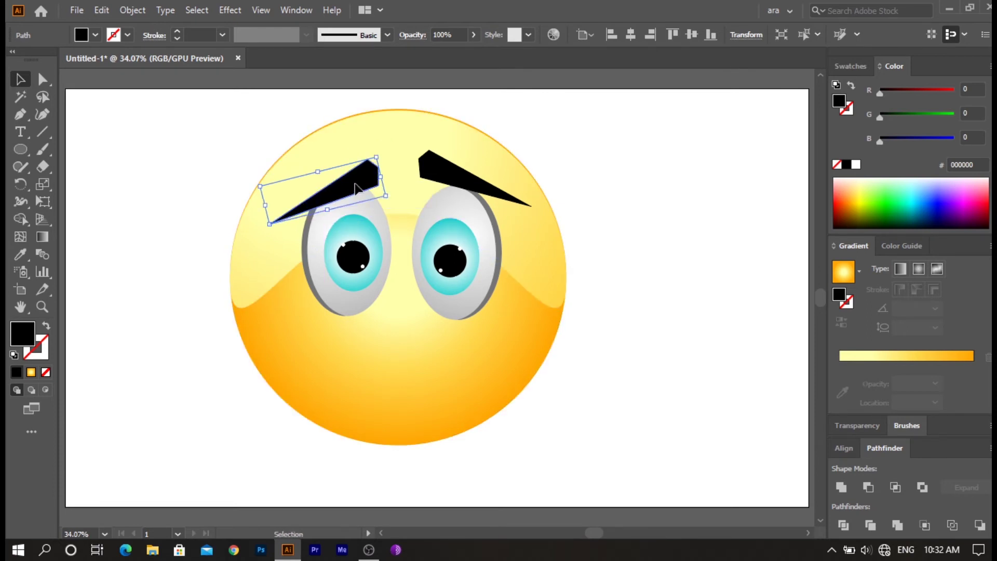
{"action": "left_click", "coordinate": [595, 262]}
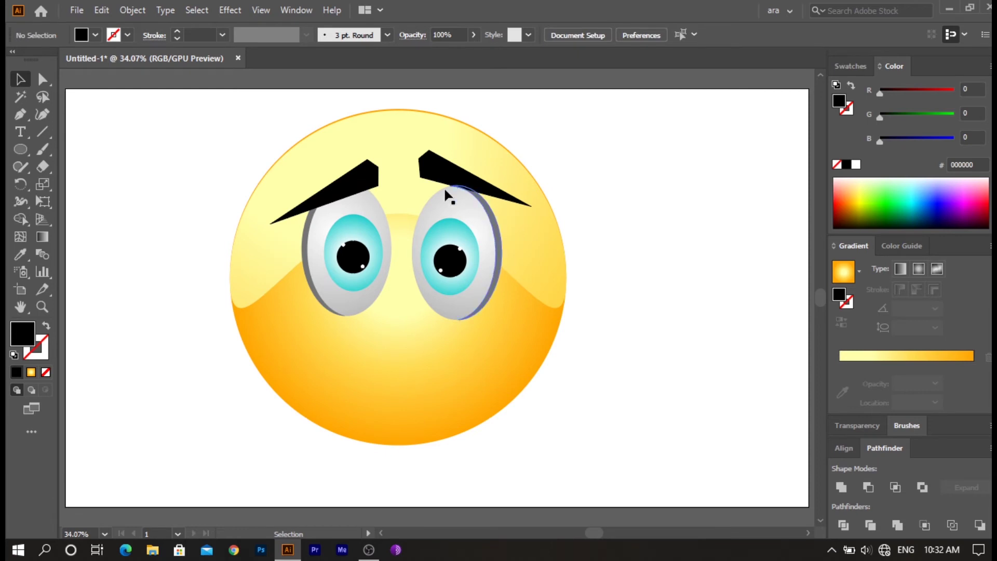
{"action": "left_click", "coordinate": [369, 178]}
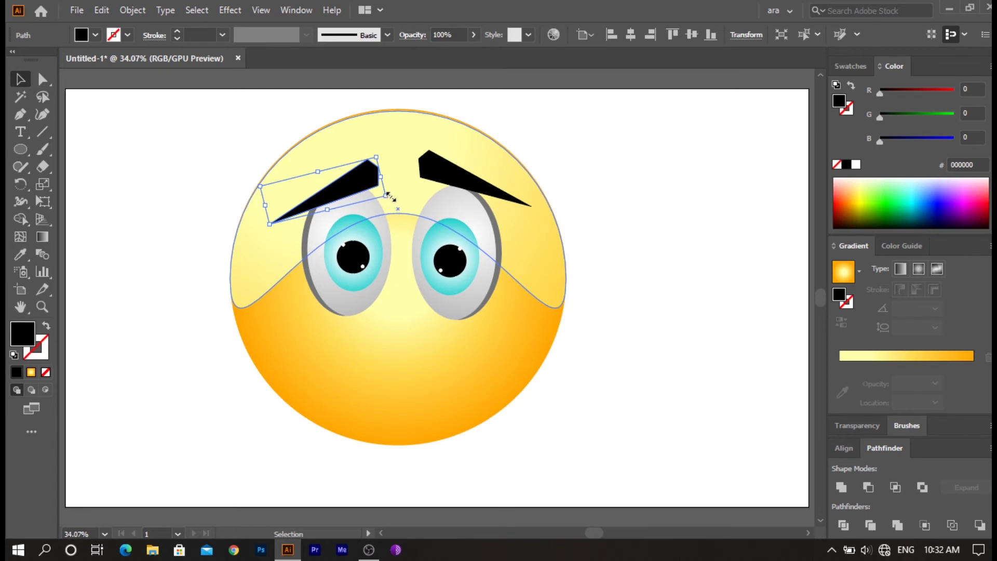
{"action": "left_click_drag", "start_coordinate": [383, 202], "coordinate": [383, 208]}
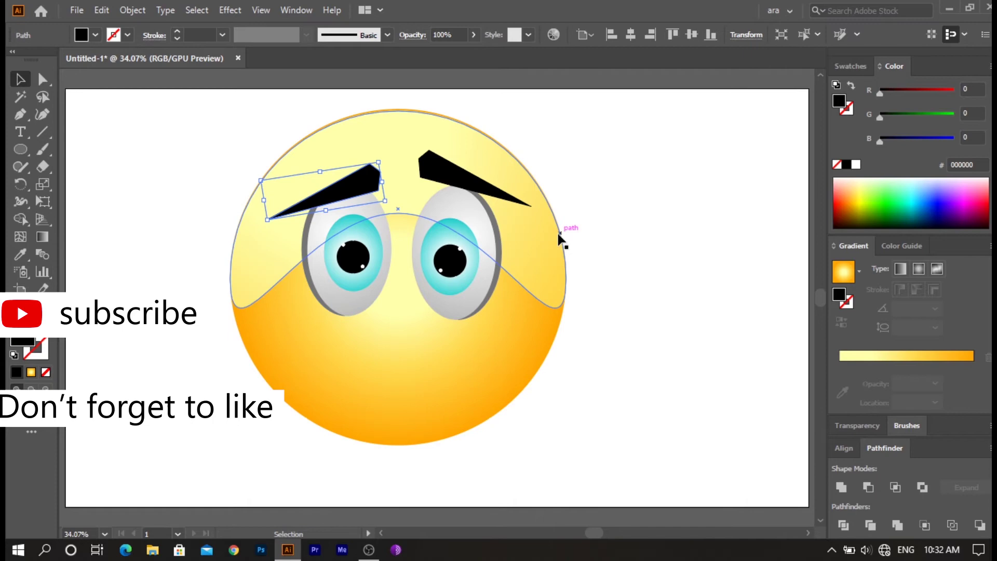
{"action": "left_click", "coordinate": [641, 229]}
Draw a black tear-stream shape with the Pen tool, starting under the left eye, widening down the cheek and ending in a jagged lower edge.
{"action": "key", "text": "i"}
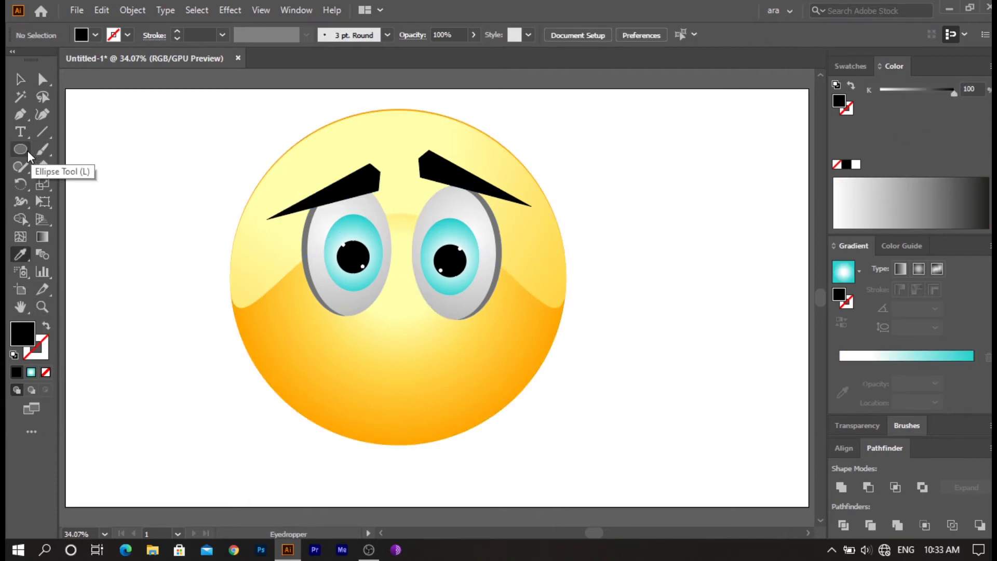
{"action": "left_click", "coordinate": [22, 111]}
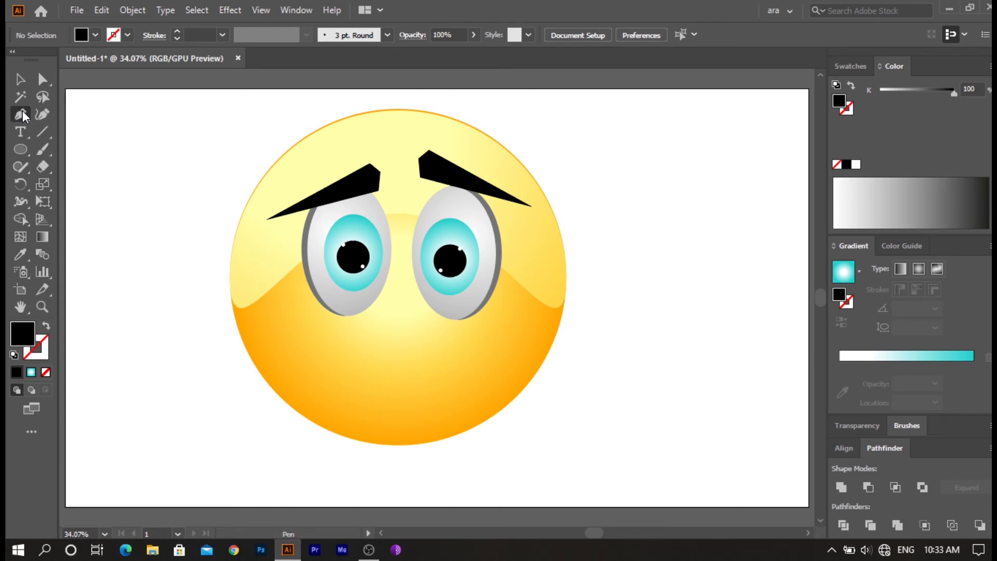
{"action": "left_click", "coordinate": [346, 316]}
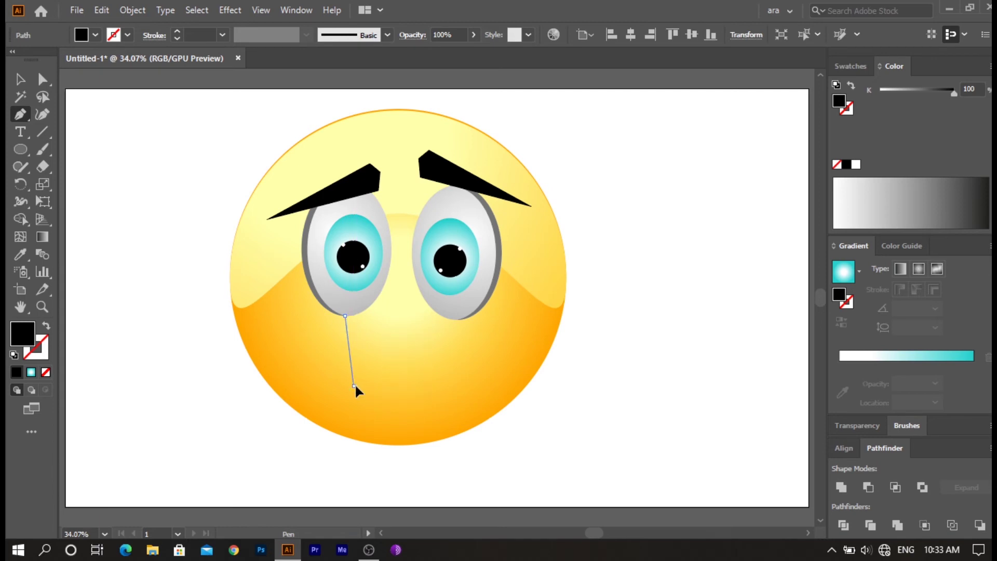
{"action": "left_click", "coordinate": [354, 385]}
{"action": "left_click", "coordinate": [345, 399]}
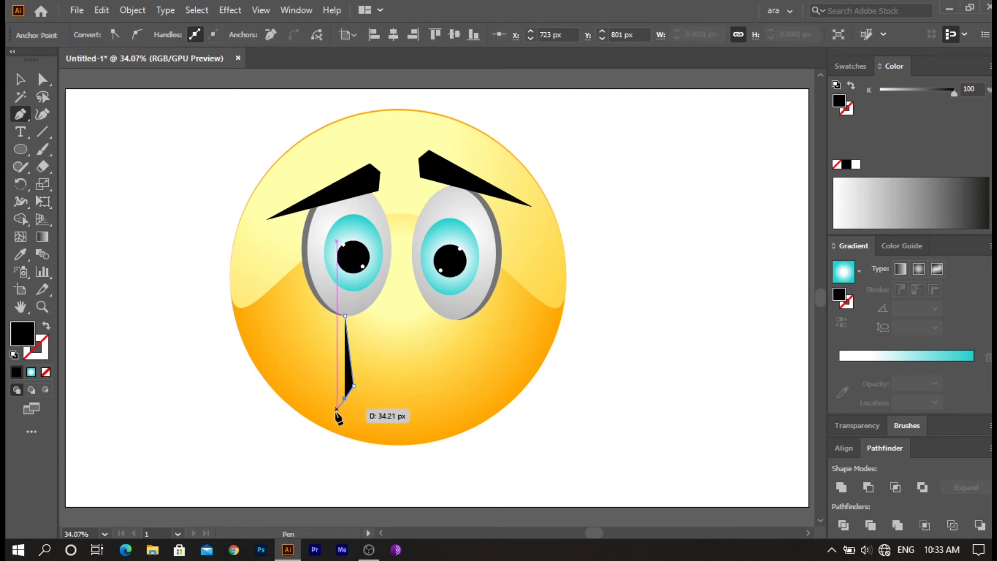
{"action": "left_click", "coordinate": [334, 415]}
{"action": "left_click", "coordinate": [320, 412]}
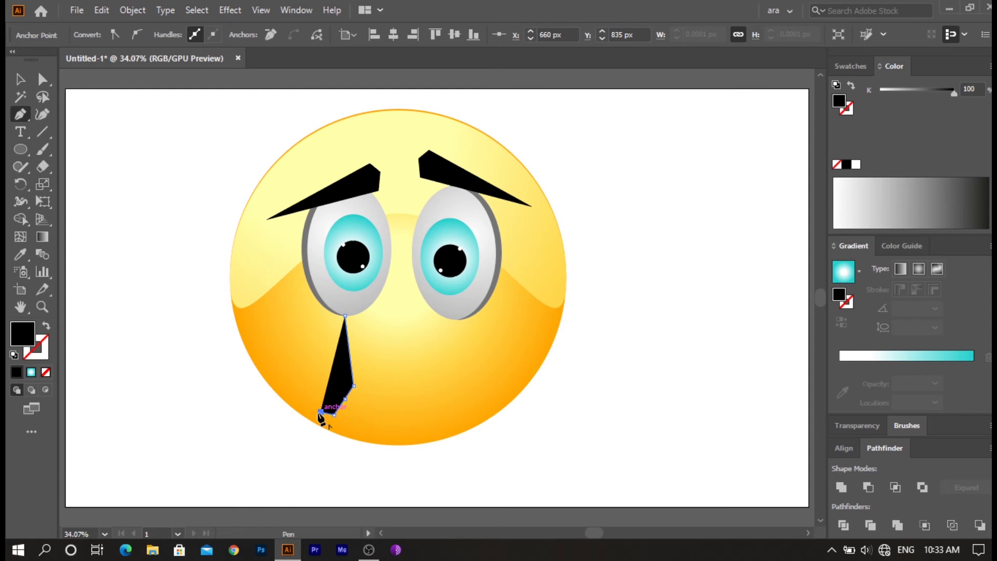
{"action": "left_click", "coordinate": [314, 397]}
{"action": "left_click", "coordinate": [302, 402]}
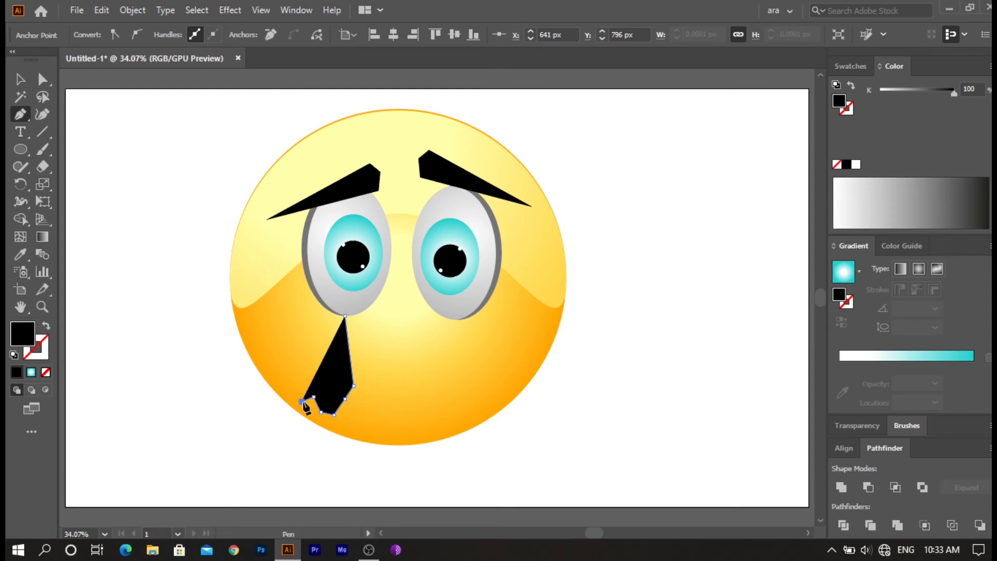
{"action": "left_click", "coordinate": [295, 376]}
{"action": "left_click", "coordinate": [286, 361]}
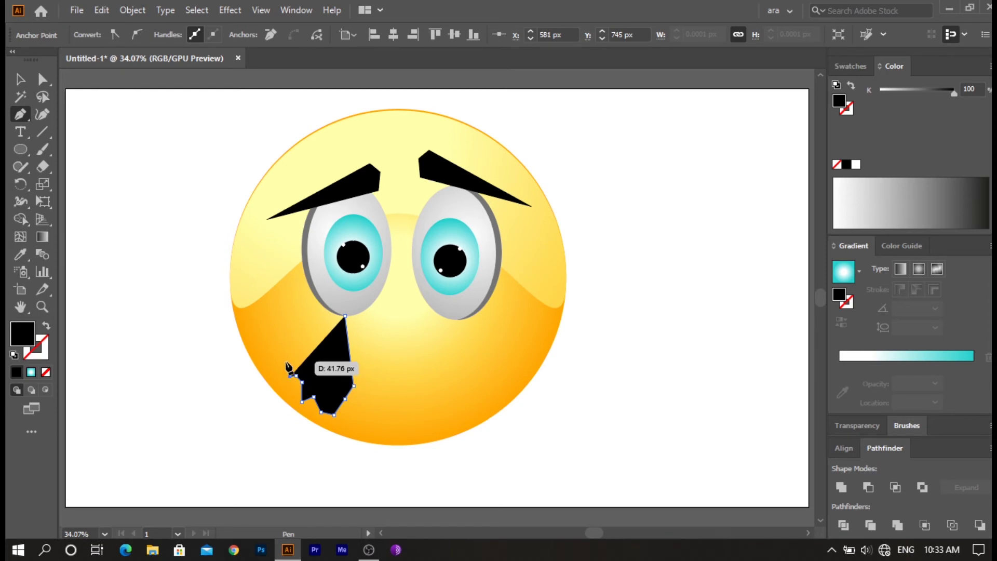
{"action": "left_click", "coordinate": [337, 315]}
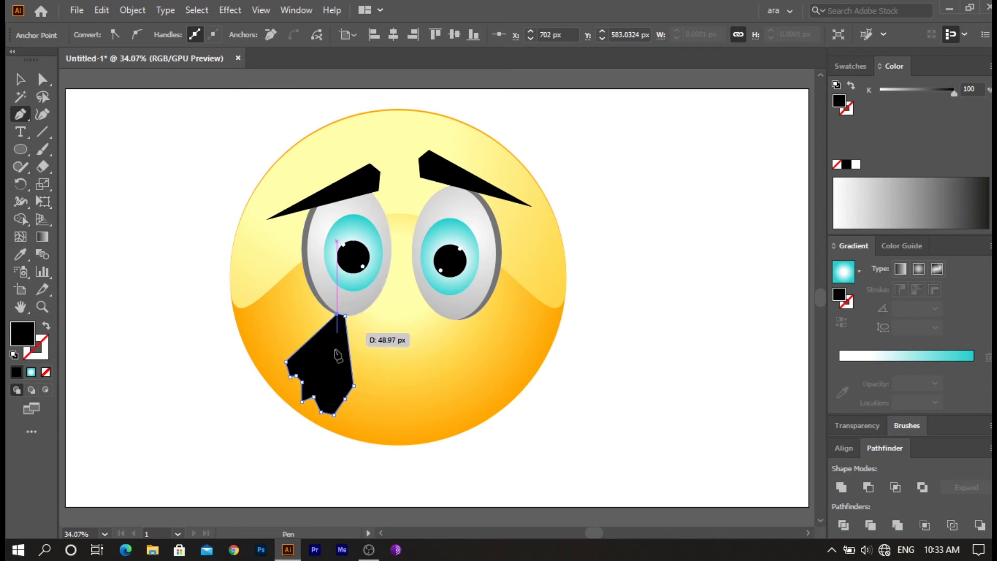
{"action": "left_click", "coordinate": [323, 405]}
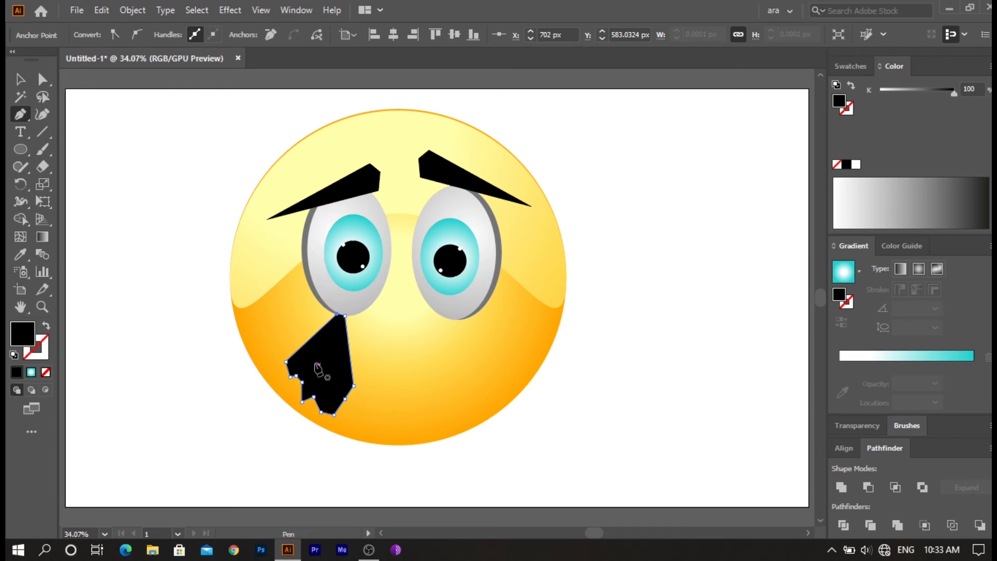
{"action": "key", "text": "v"}
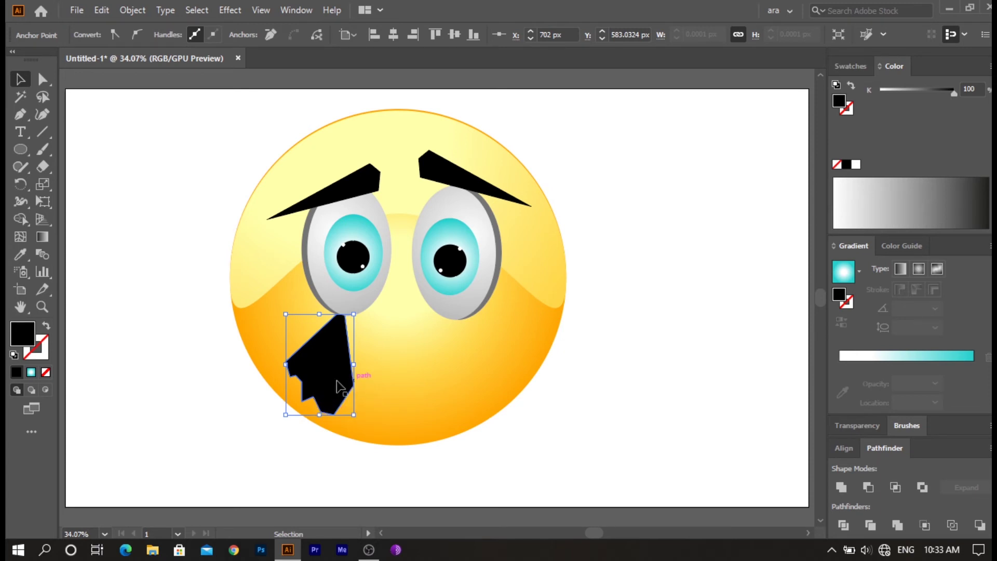
Reshape the tear by pulling its right-side anchors inward and its lower and left anchors outward past the face's lower-left edge.
{"action": "left_click", "coordinate": [43, 85]}
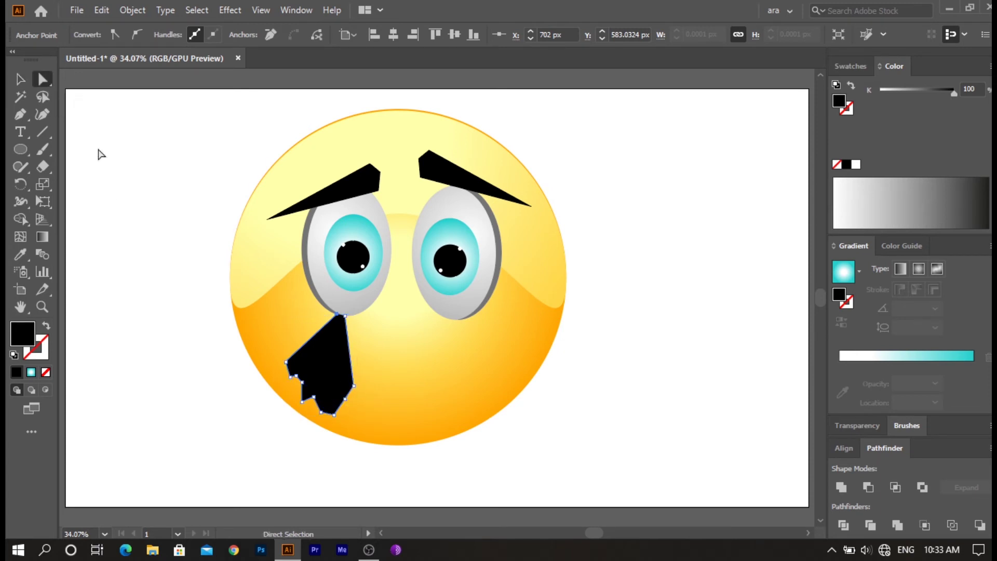
{"action": "left_click", "coordinate": [354, 387]}
{"action": "left_click_drag", "start_coordinate": [354, 386], "coordinate": [333, 372]}
{"action": "left_click_drag", "start_coordinate": [334, 414], "coordinate": [300, 432]}
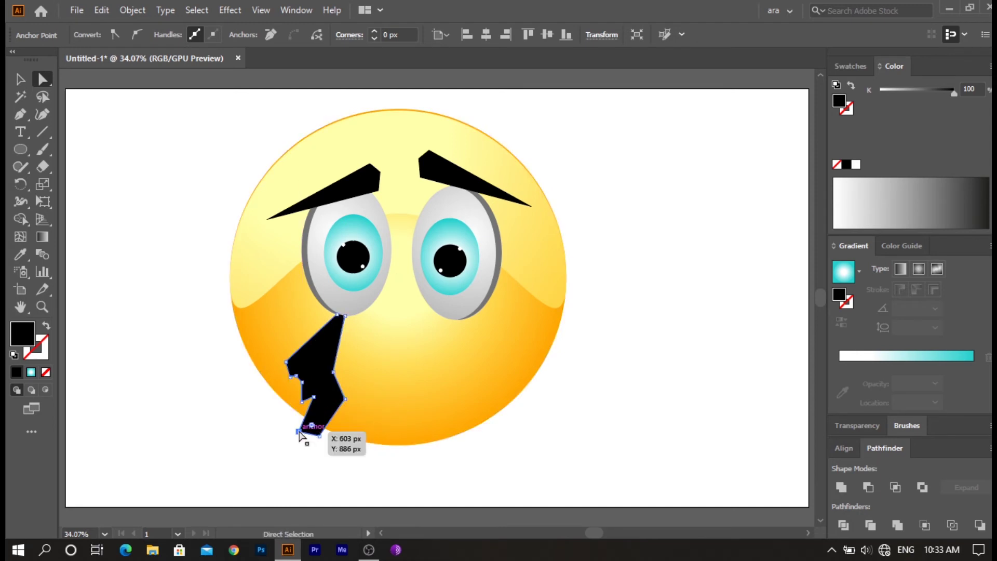
{"action": "left_click_drag", "start_coordinate": [314, 399], "coordinate": [282, 419]}
{"action": "left_click_drag", "start_coordinate": [346, 399], "coordinate": [250, 396]}
{"action": "left_click", "coordinate": [295, 375]}
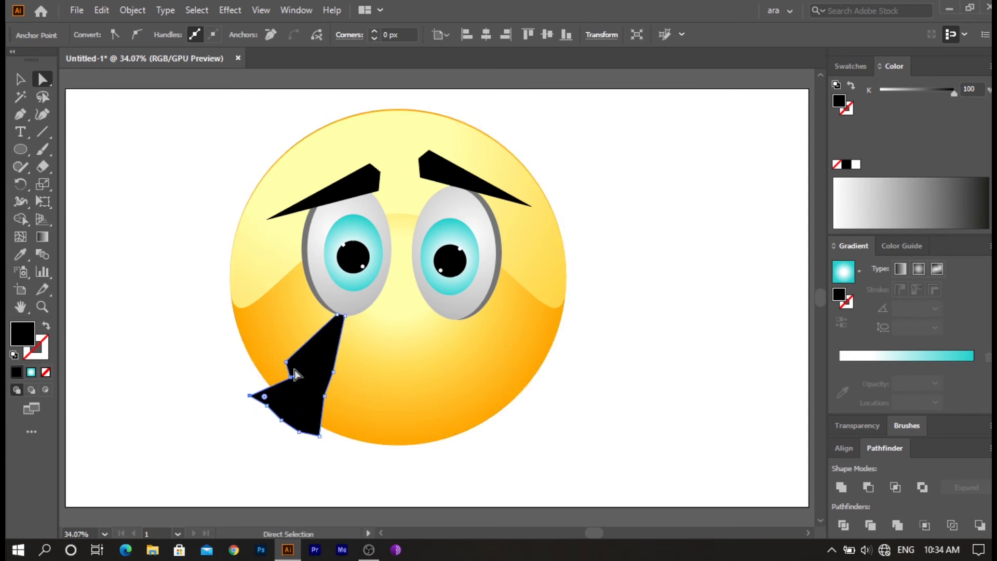
{"action": "left_click_drag", "start_coordinate": [299, 384], "coordinate": [231, 383]}
{"action": "left_click_drag", "start_coordinate": [292, 384], "coordinate": [262, 379]}
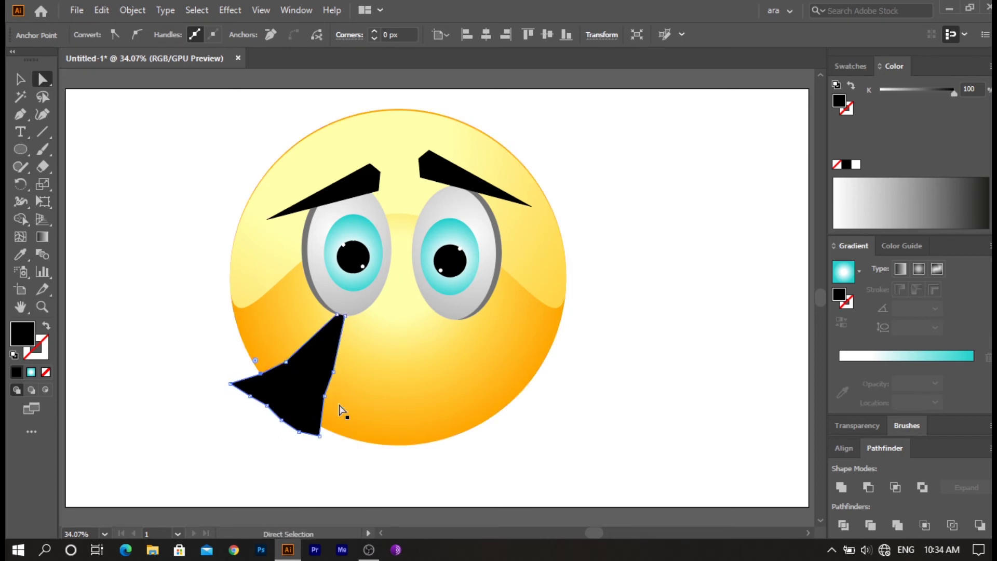
Pull the tear's lower anchors outward to form two splash points with a notch between them beyond the face's edge.
{"action": "left_click", "coordinate": [294, 438]}
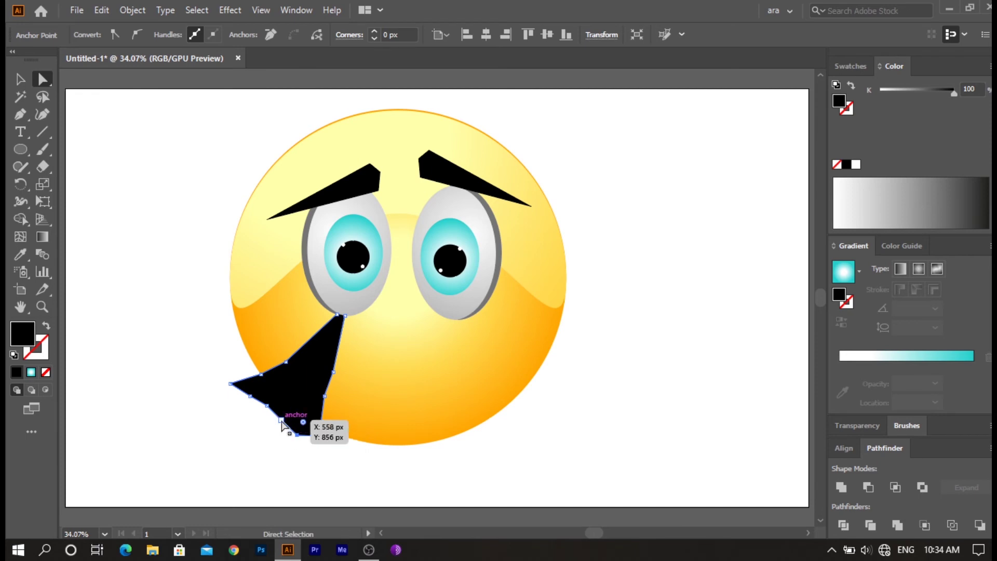
{"action": "left_click_drag", "start_coordinate": [281, 420], "coordinate": [245, 409]}
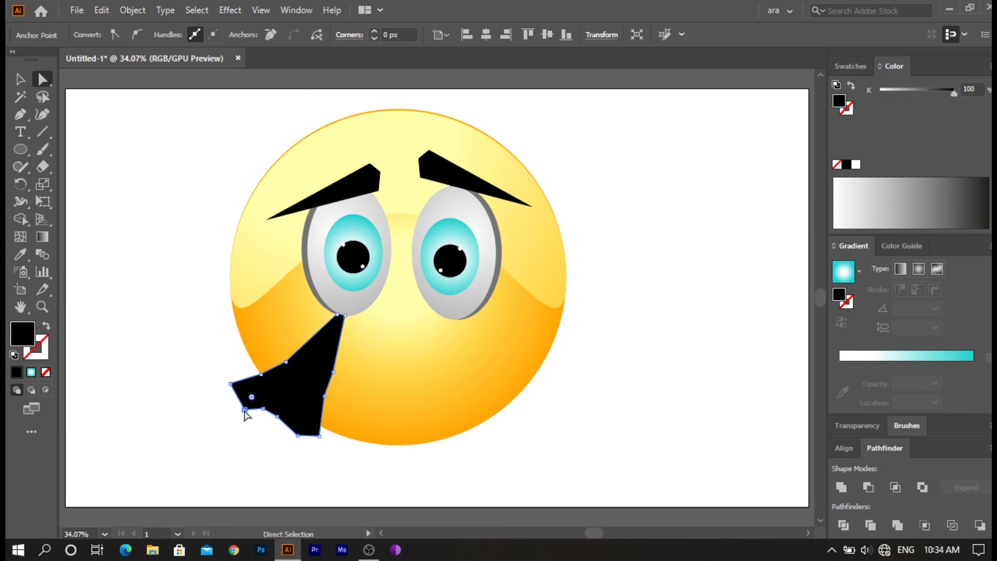
{"action": "left_click", "coordinate": [309, 436]}
{"action": "left_click_drag", "start_coordinate": [298, 437], "coordinate": [291, 450]}
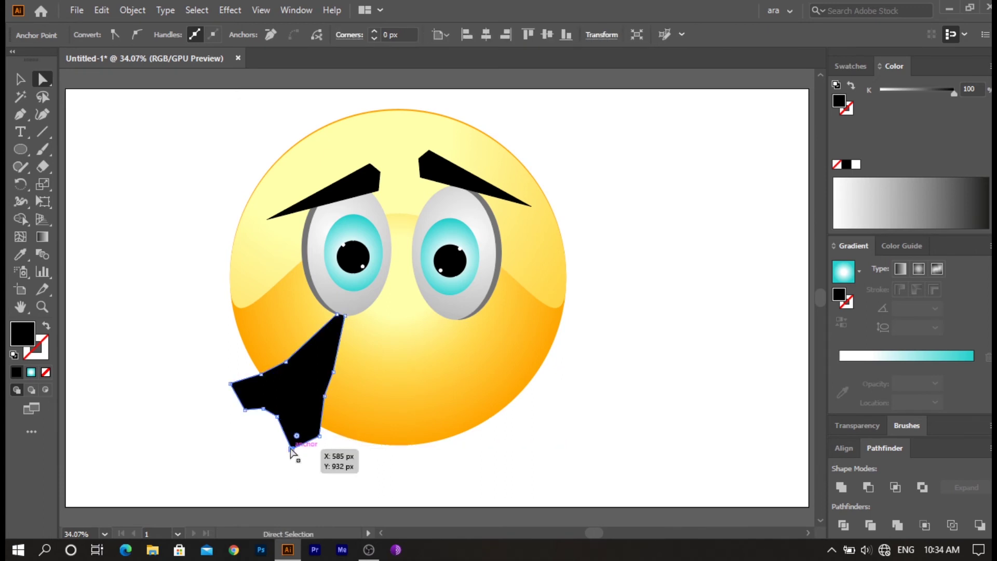
{"action": "left_click_drag", "start_coordinate": [277, 417], "coordinate": [239, 440]}
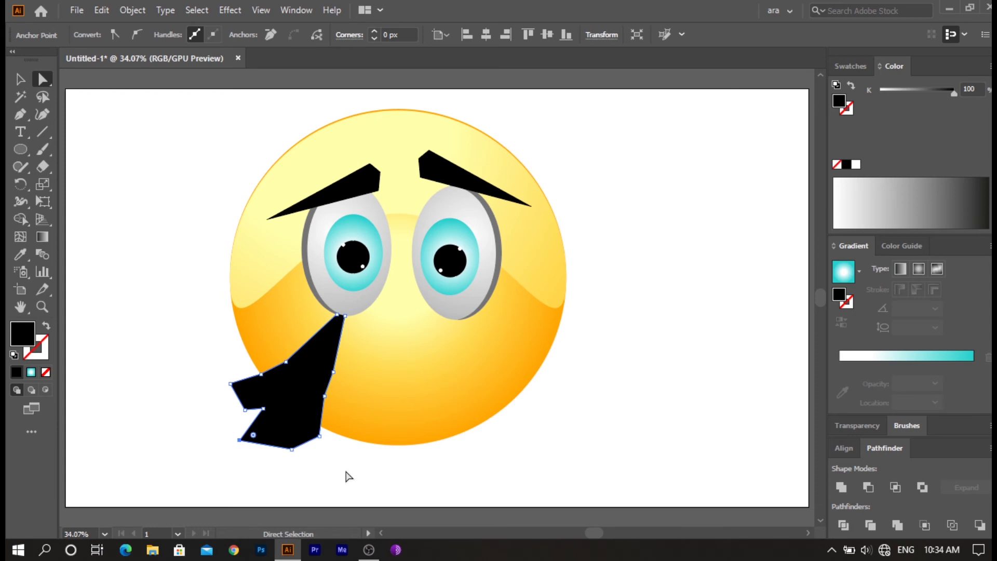
Fill the tear with a linear white-to-teal gradient and set the teal stop's location to 58.8235%.
{"action": "left_click", "coordinate": [944, 353]}
{"action": "left_click", "coordinate": [899, 255]}
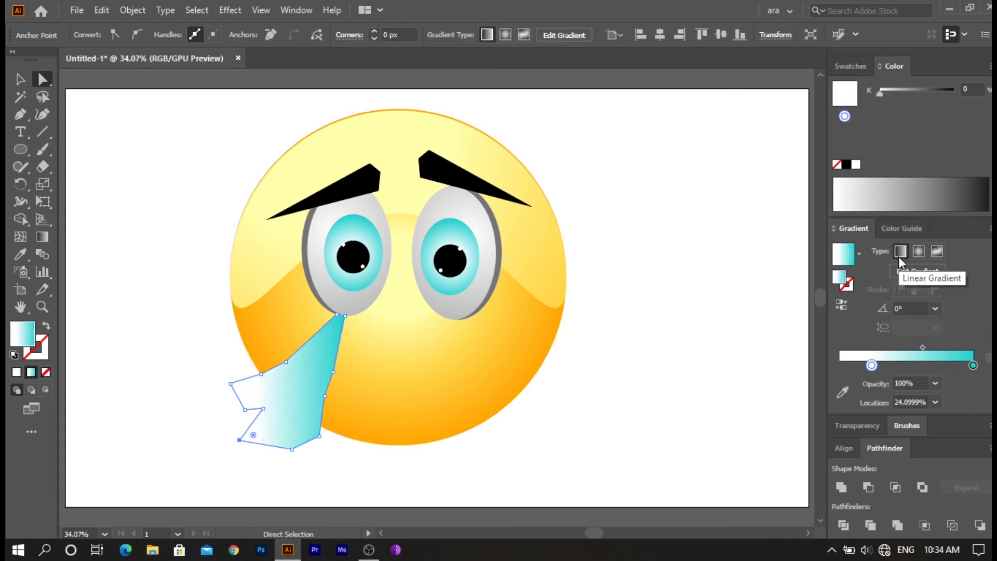
{"action": "left_click_drag", "start_coordinate": [973, 366], "coordinate": [918, 372]}
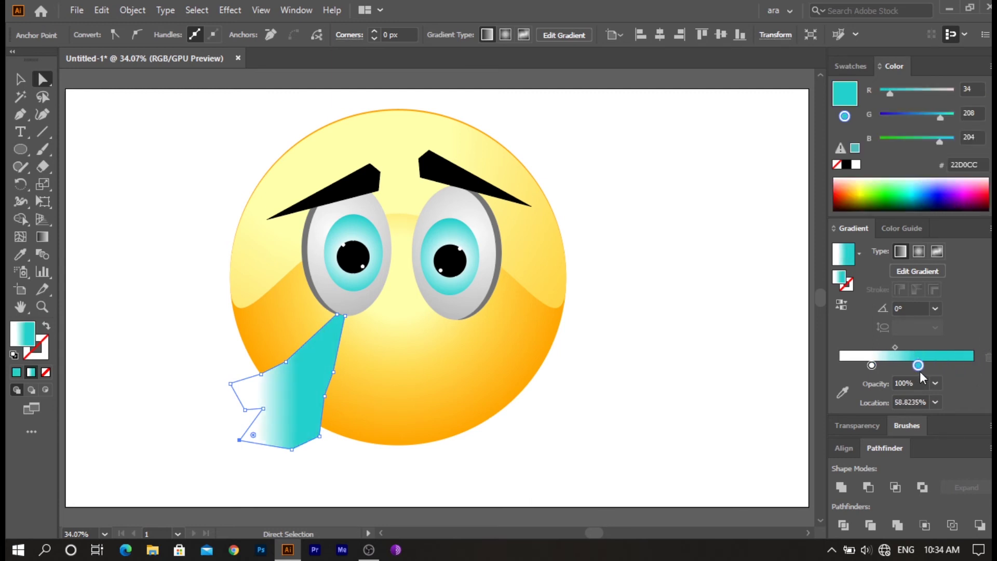
Add a third stop at 95.4545% to the tear's linear gradient and colour it white (FFFFFF).
{"action": "left_click", "coordinate": [969, 367]}
{"action": "double_click", "coordinate": [967, 366]}
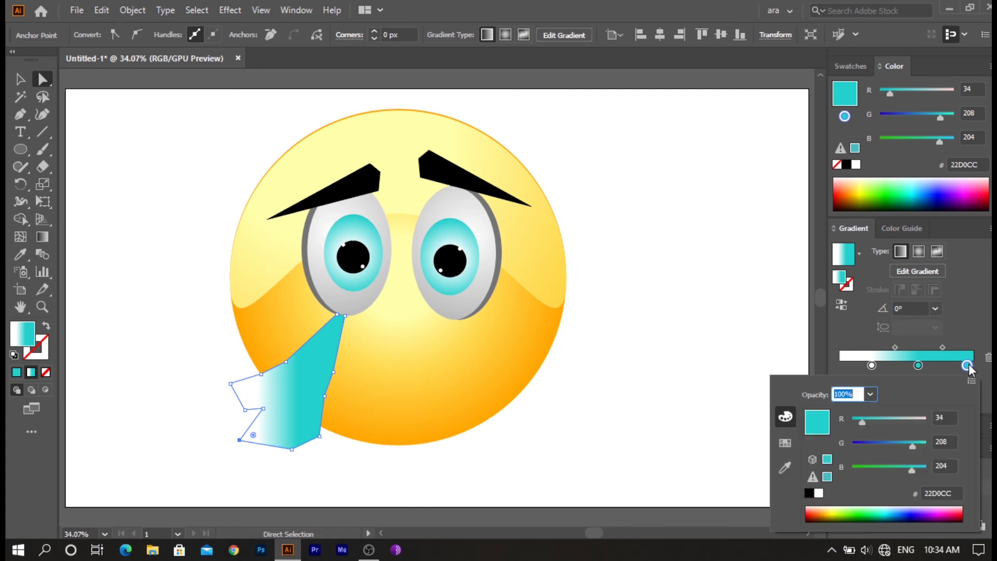
{"action": "left_click_drag", "start_coordinate": [862, 421], "coordinate": [959, 422]}
{"action": "left_click", "coordinate": [913, 446]}
{"action": "left_click_drag", "start_coordinate": [915, 447], "coordinate": [928, 445]}
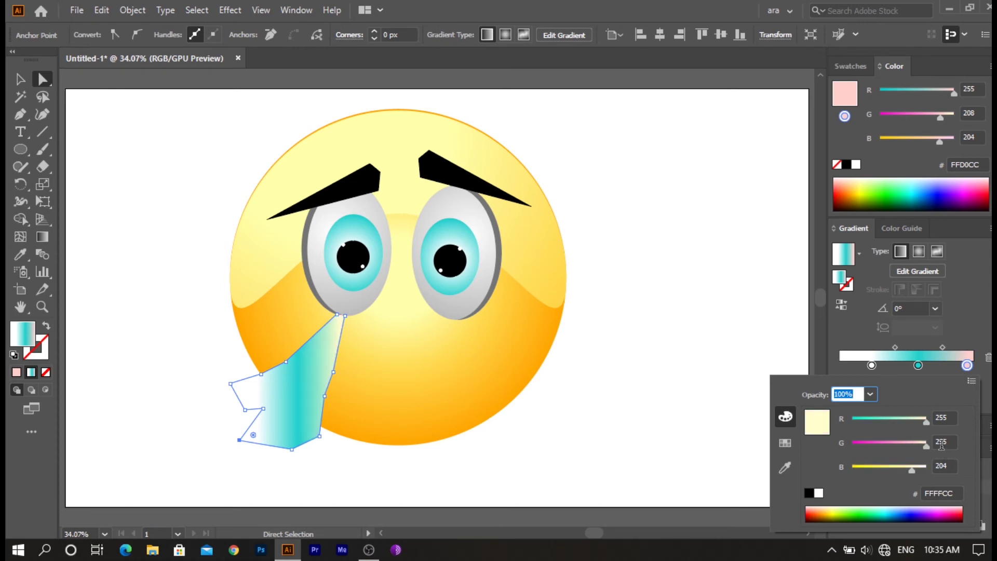
{"action": "key", "text": "Return"}
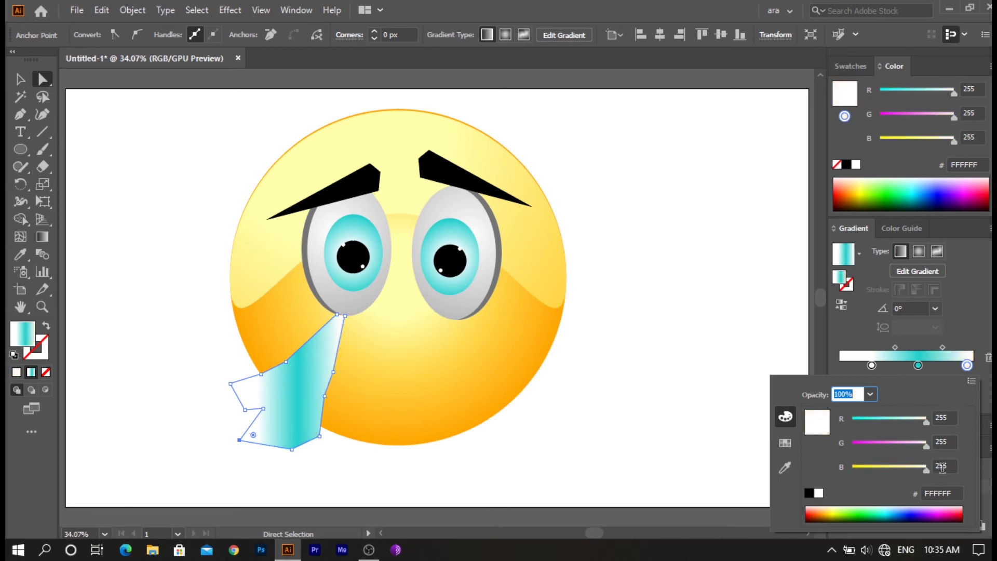
{"action": "left_click", "coordinate": [978, 322]}
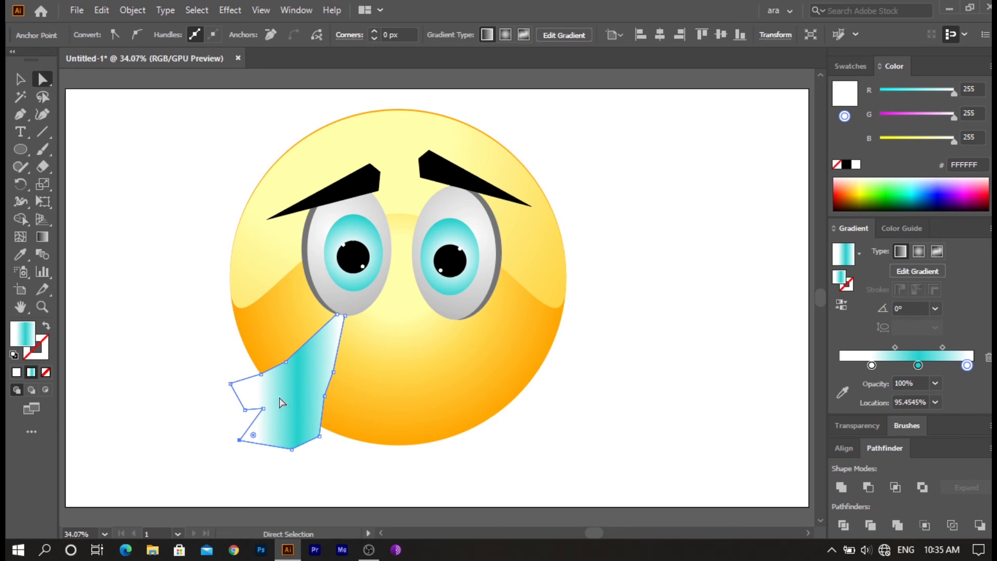
Tilt the tear's gradient to about -9.7° and lengthen it past both sides so the teal band runs through the middle.
{"action": "left_click", "coordinate": [40, 239]}
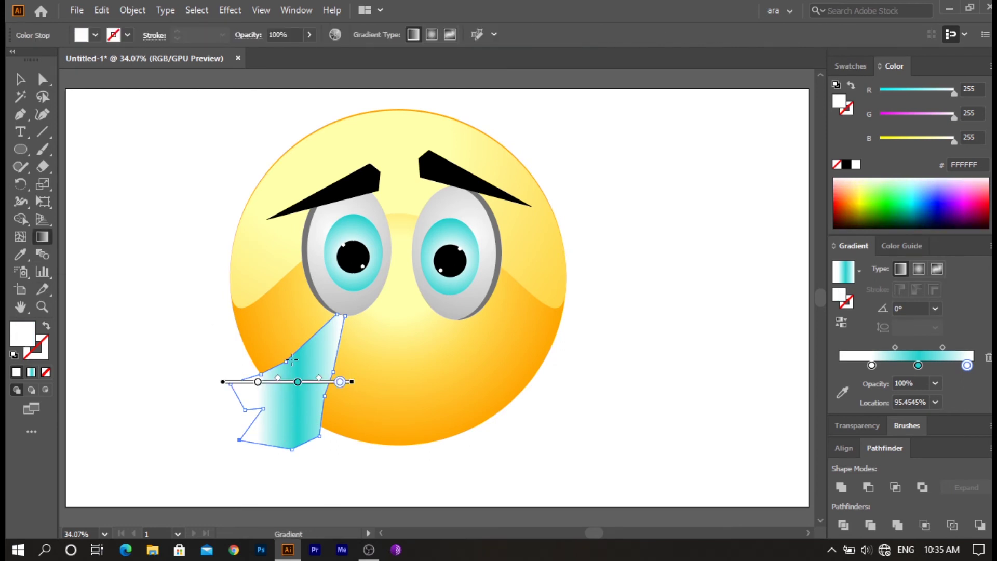
{"action": "mouse_move", "coordinate": [236, 364]}
{"action": "left_mouse_down"}
{"action": "mouse_move", "coordinate": [389, 381]}
{"action": "mouse_move", "coordinate": [337, 387]}
{"action": "left_mouse_up"}
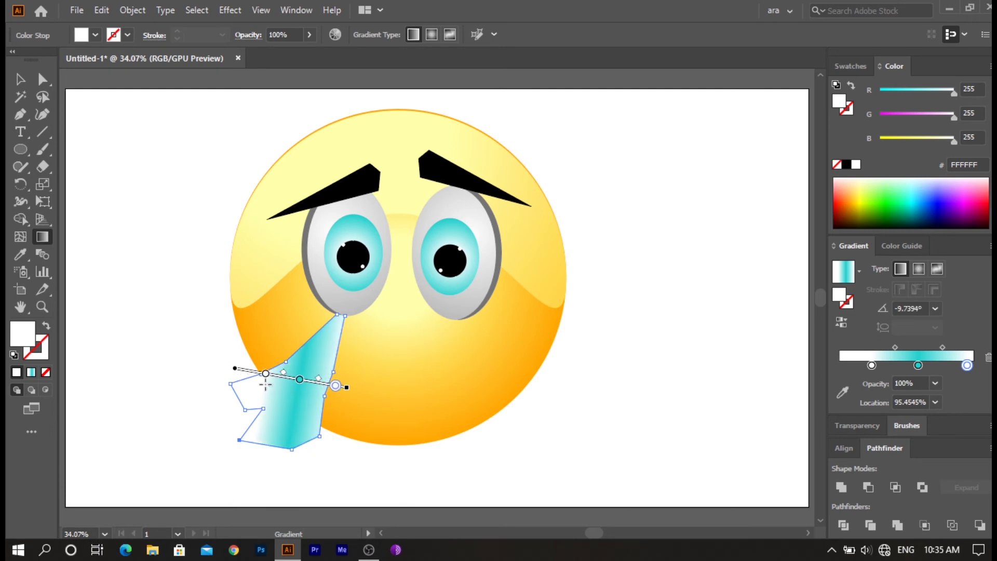
{"action": "left_click_drag", "start_coordinate": [239, 371], "coordinate": [224, 365]}
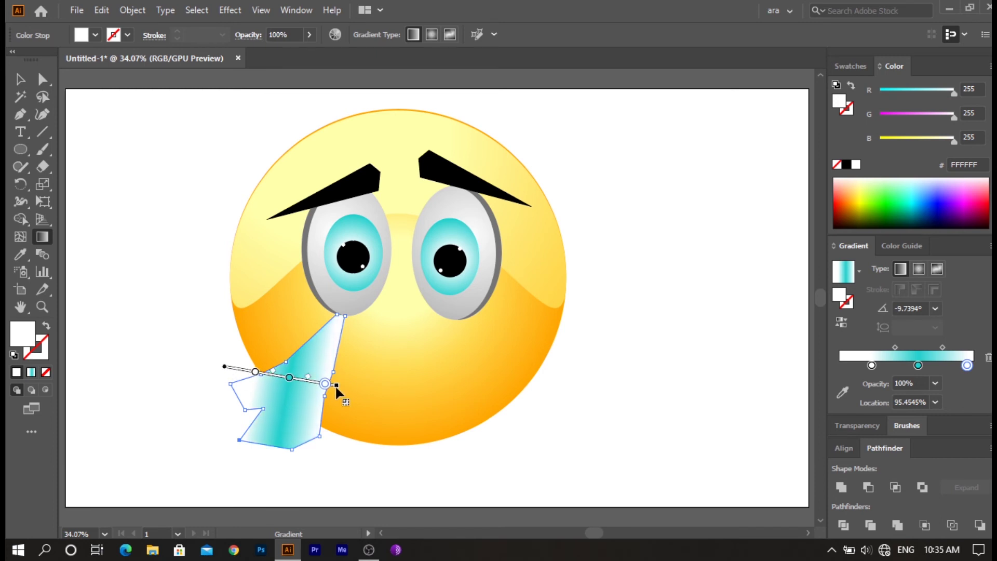
{"action": "left_click_drag", "start_coordinate": [337, 385], "coordinate": [381, 393]}
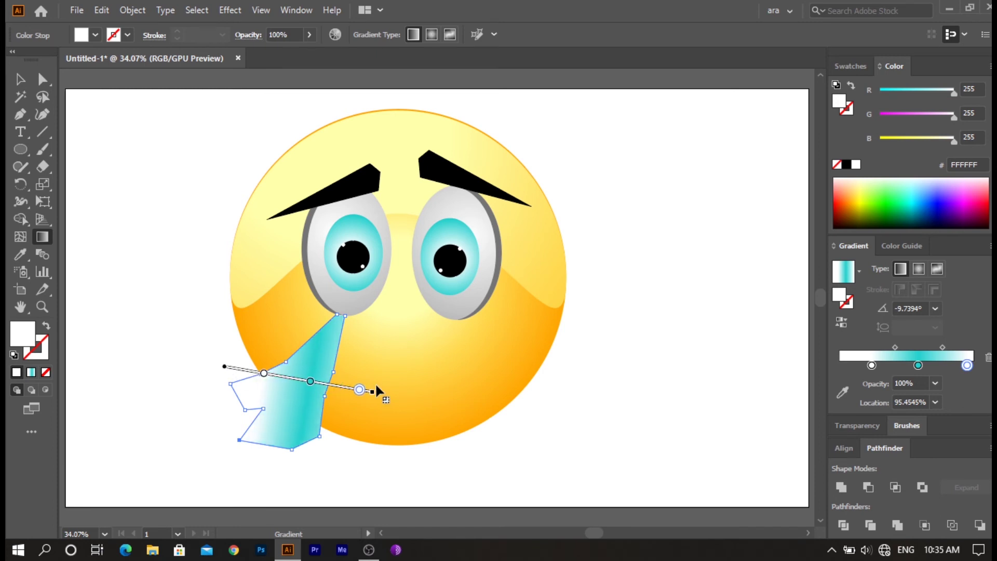
{"action": "left_click_drag", "start_coordinate": [227, 368], "coordinate": [201, 363]}
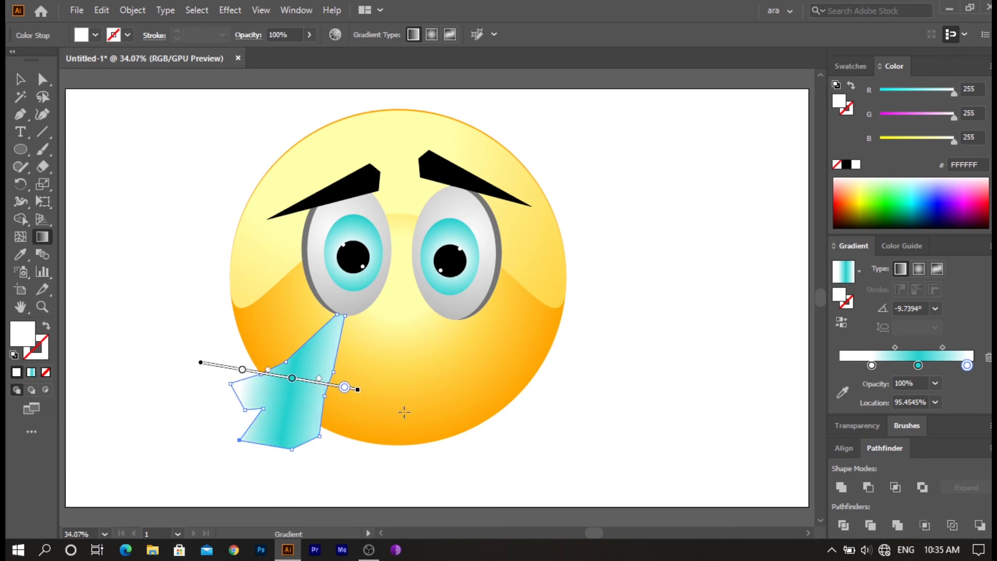
{"action": "left_click_drag", "start_coordinate": [359, 390], "coordinate": [378, 393]}
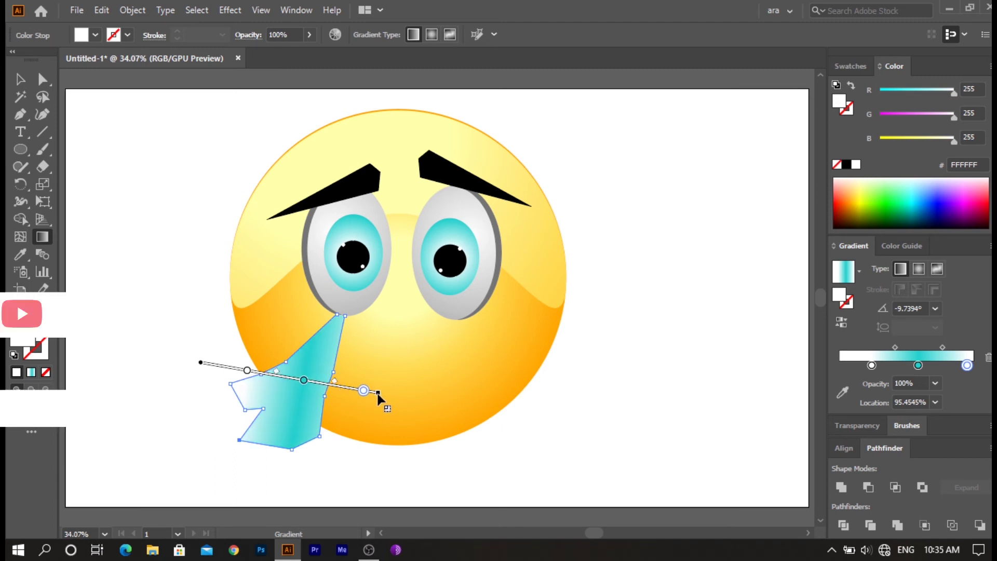
{"action": "left_click_drag", "start_coordinate": [201, 363], "coordinate": [184, 360]}
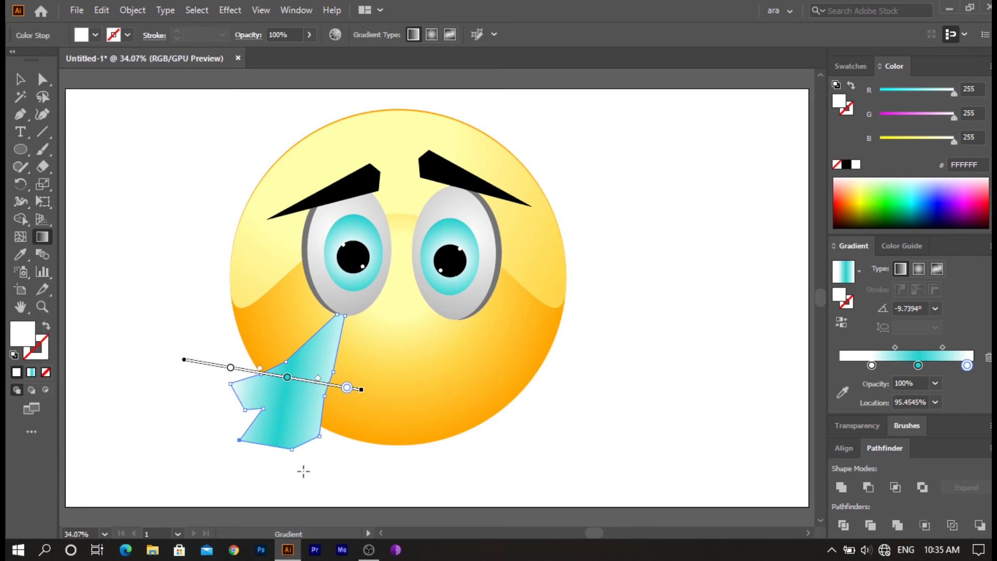
Round the tear's upper splash point by about 63 px and soften the notch below it into a curve.
{"action": "key", "text": "v"}
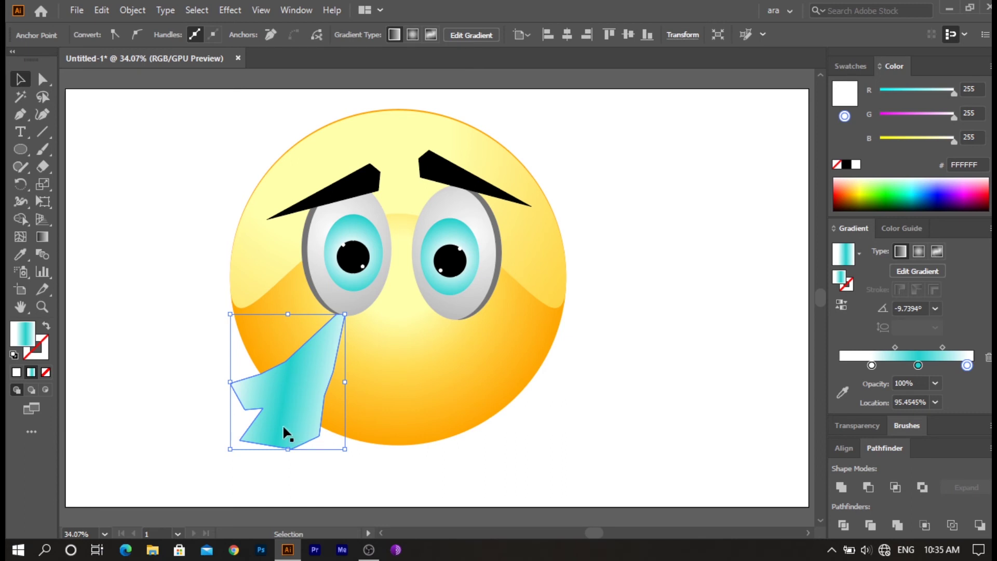
{"action": "key", "text": "a"}
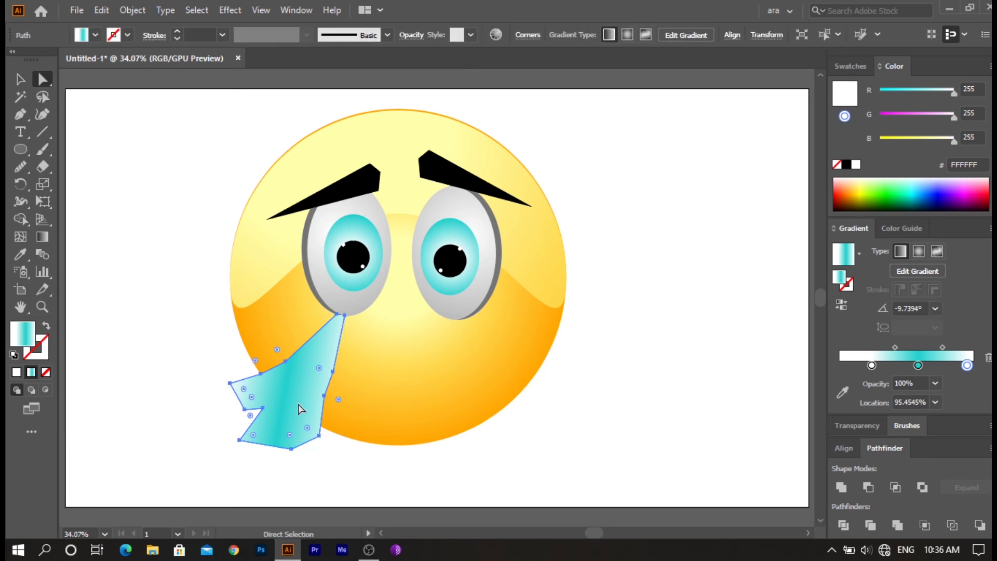
{"action": "left_click_drag", "start_coordinate": [222, 382], "coordinate": [257, 404]}
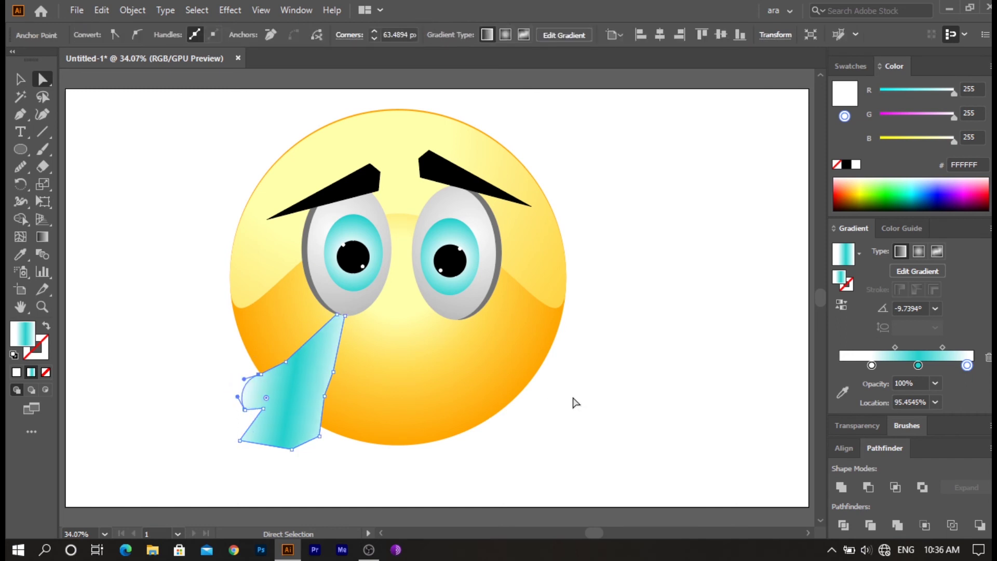
{"action": "left_click", "coordinate": [263, 410]}
{"action": "left_click_drag", "start_coordinate": [251, 416], "coordinate": [218, 444]}
{"action": "left_click", "coordinate": [214, 437]}
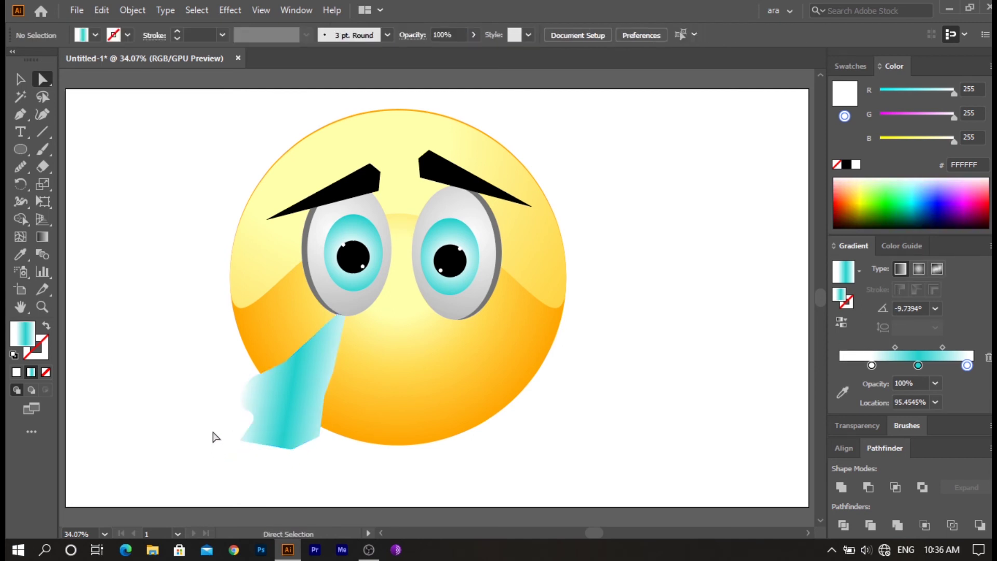
Round the tear's lower-left splash point by about 34 px, along with its bottom and lower-right corners.
{"action": "left_click", "coordinate": [281, 441]}
{"action": "left_click_drag", "start_coordinate": [266, 439], "coordinate": [269, 434]}
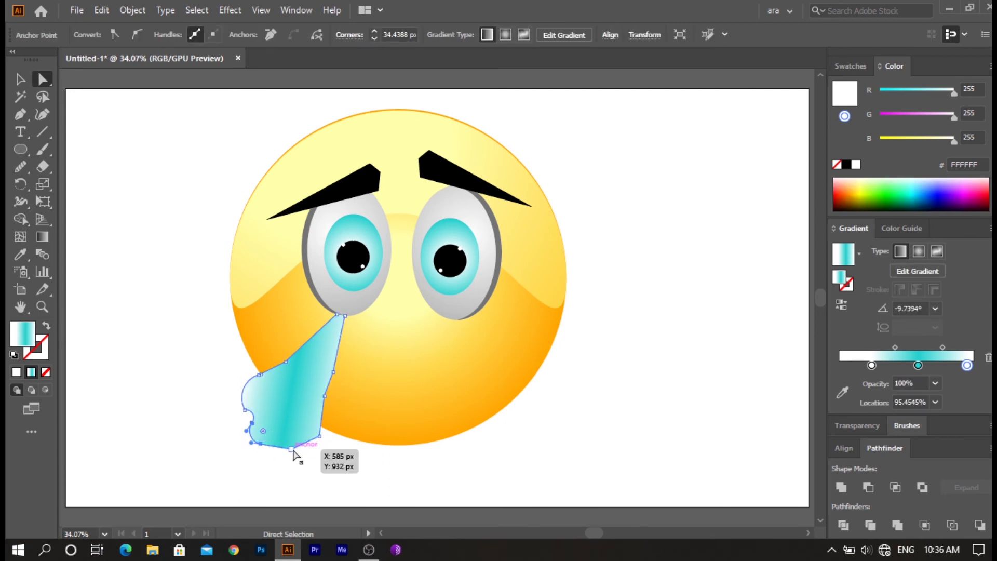
{"action": "left_click", "coordinate": [291, 449]}
{"action": "left_click_drag", "start_coordinate": [289, 441], "coordinate": [289, 422]}
{"action": "left_click", "coordinate": [320, 437]}
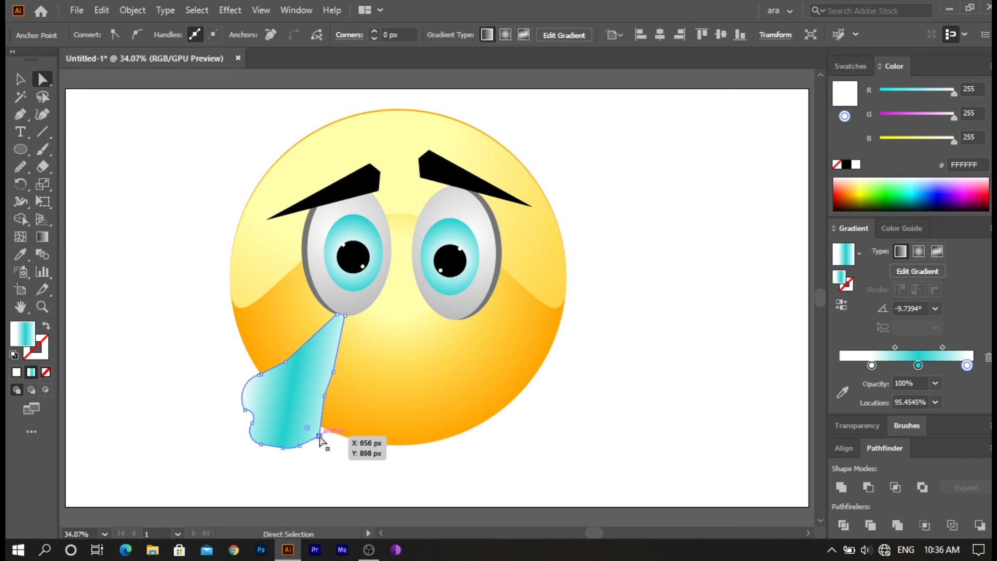
{"action": "left_click_drag", "start_coordinate": [307, 428], "coordinate": [285, 416]}
{"action": "left_click", "coordinate": [354, 483]}
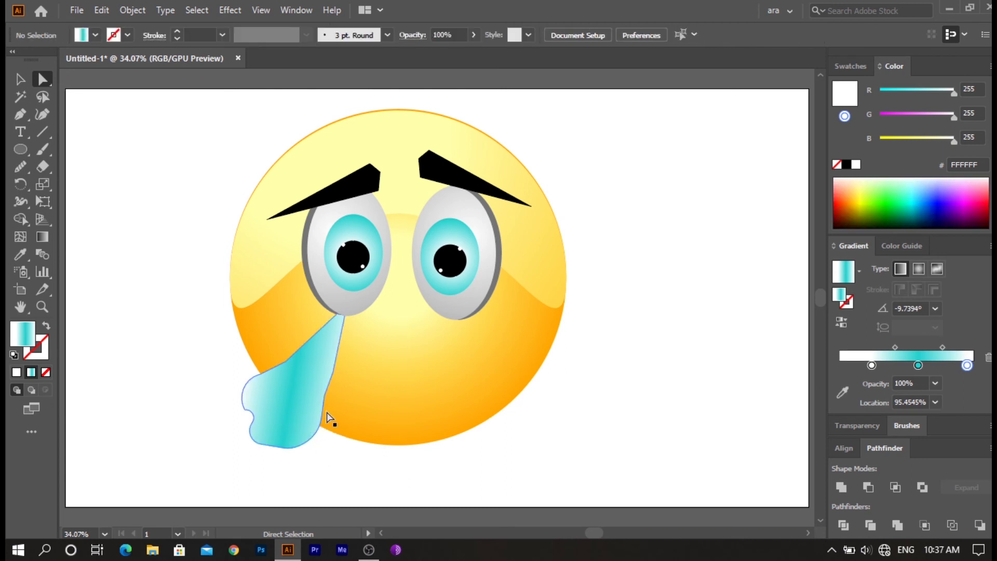
Reflect a copy of the finished tear left to right and place it directly under the right eye.
{"action": "key", "text": "v"}
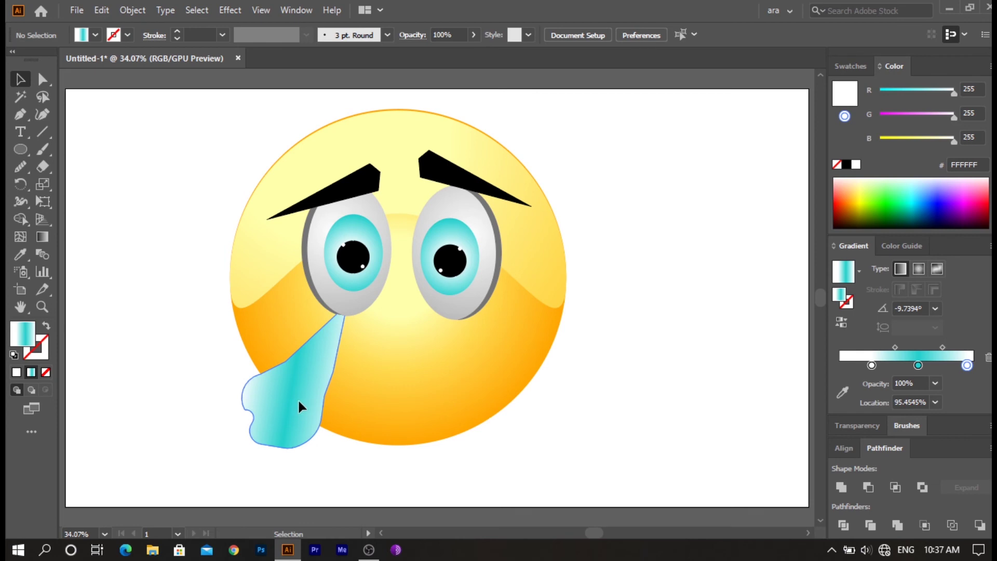
{"action": "left_click", "coordinate": [299, 401]}
{"action": "right_click", "coordinate": [299, 400]}
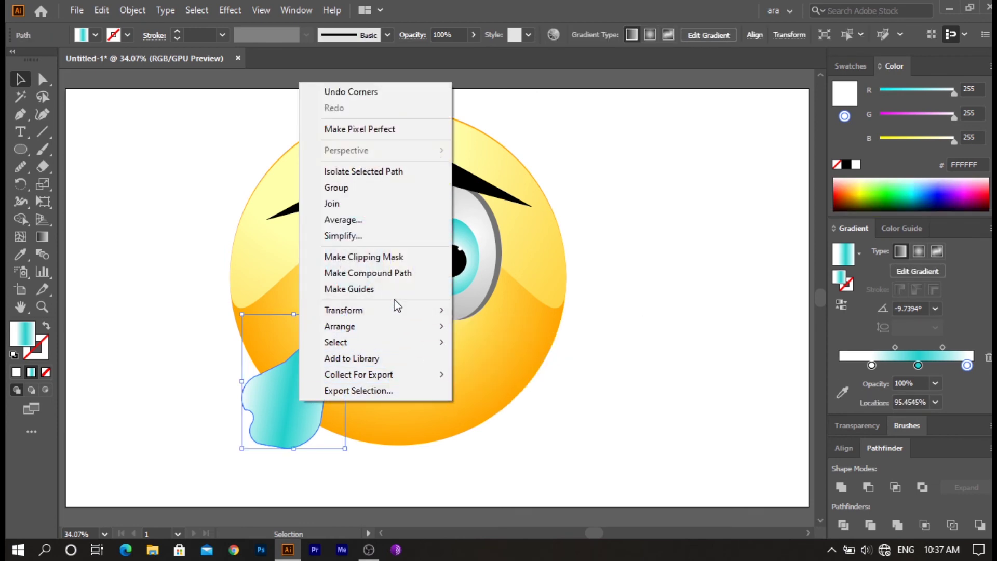
{"action": "mouse_move", "coordinate": [396, 308]}
{"action": "left_click", "coordinate": [490, 364]}
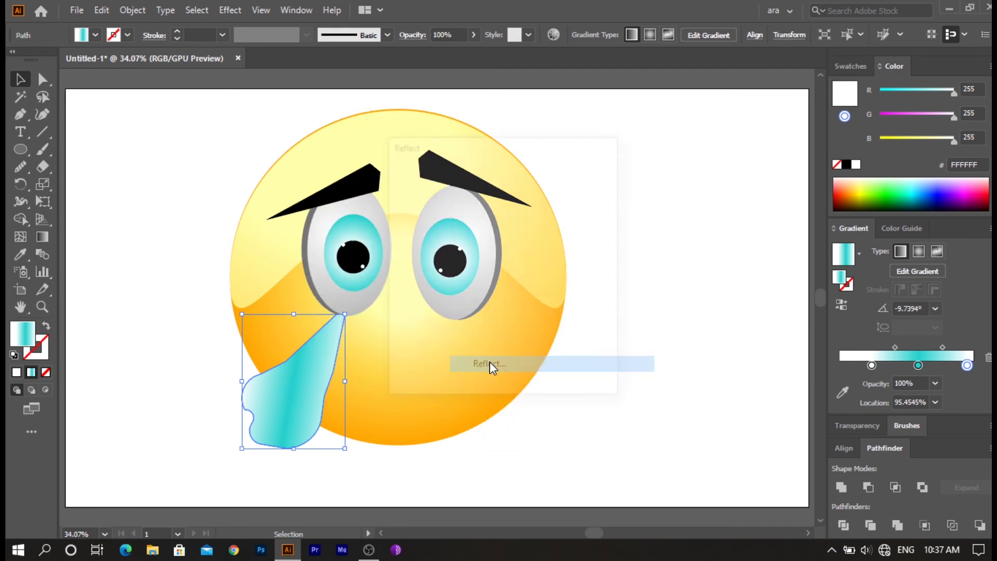
{"action": "left_click", "coordinate": [447, 369]}
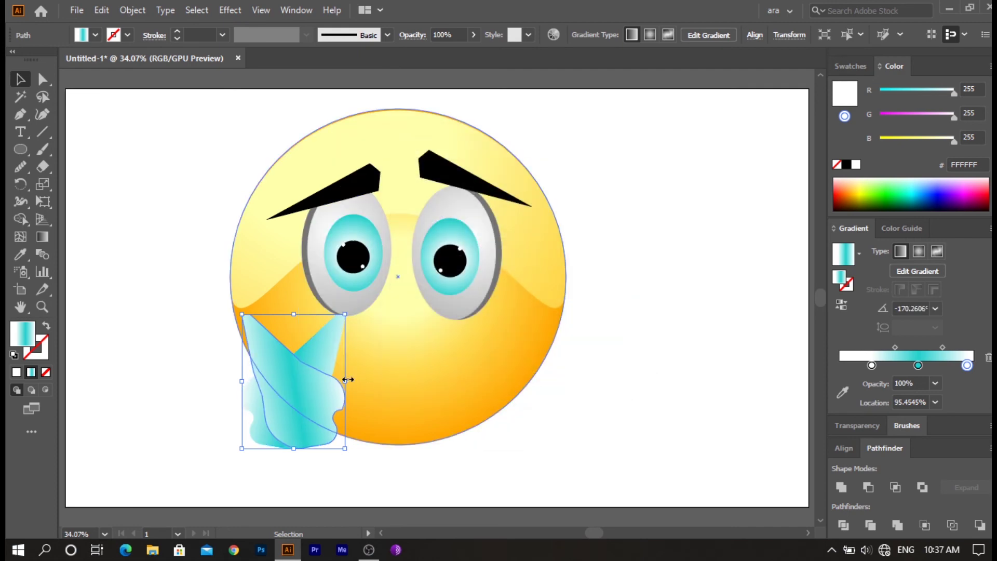
{"action": "left_click_drag", "start_coordinate": [312, 391], "coordinate": [535, 395]}
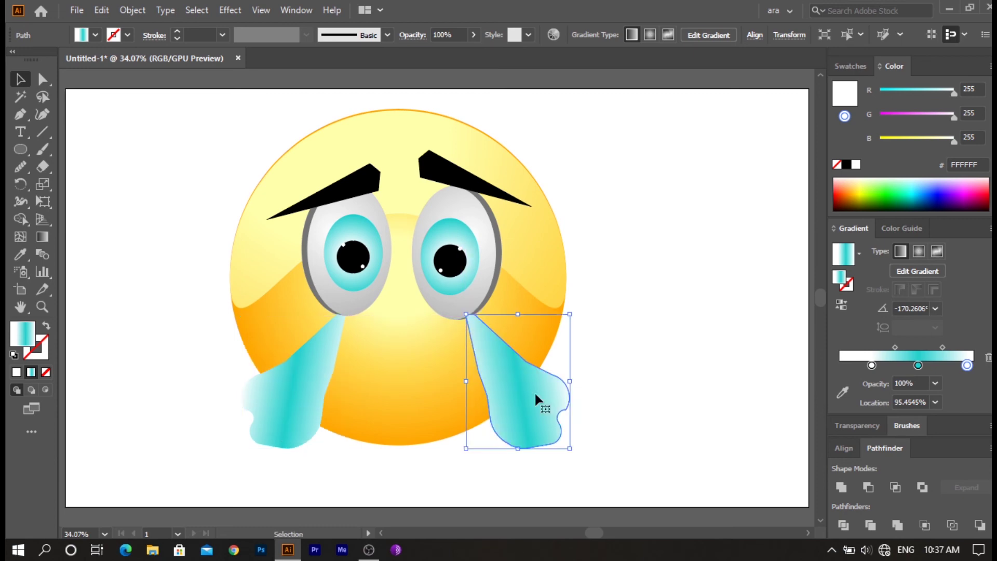
{"action": "left_click", "coordinate": [647, 396]}
{"action": "left_click_drag", "start_coordinate": [537, 418], "coordinate": [513, 414]}
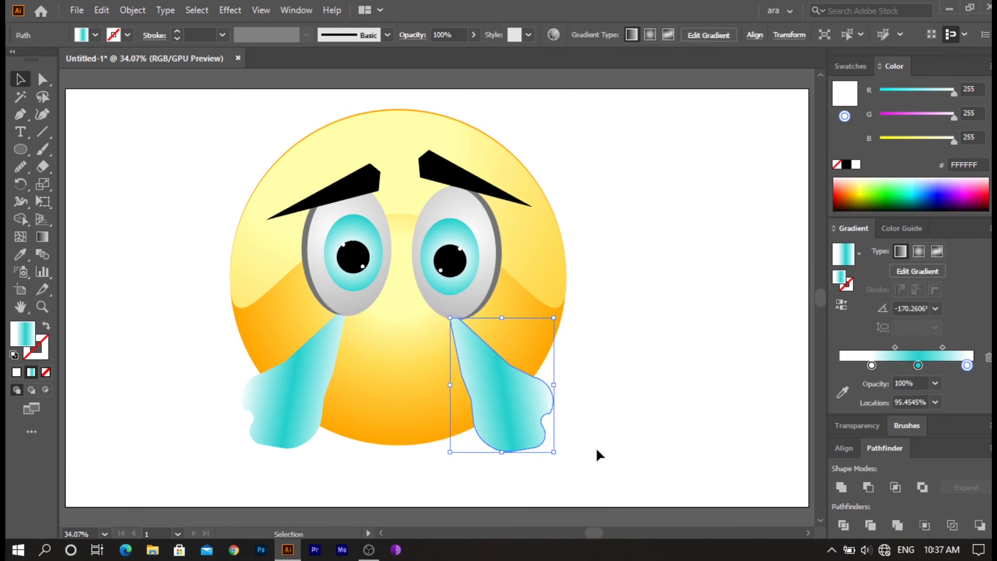
Duplicate the orange gradient face circle, shrink the copy to less than a quarter of its width and place it right of the face.
{"action": "left_click_drag", "start_coordinate": [422, 413], "coordinate": [652, 431]}
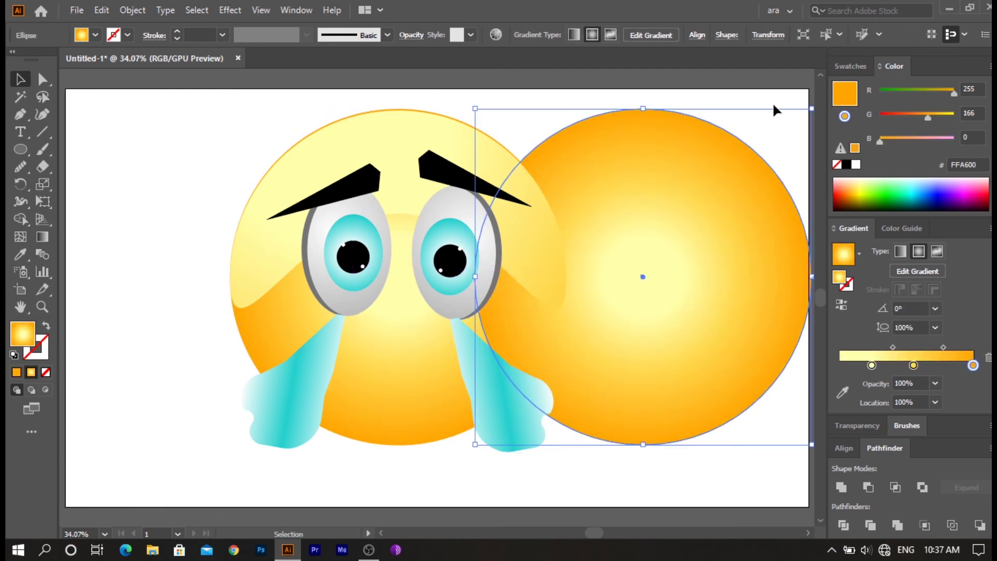
{"action": "left_click_drag", "start_coordinate": [812, 107], "coordinate": [563, 385]}
{"action": "left_click_drag", "start_coordinate": [522, 416], "coordinate": [687, 396]}
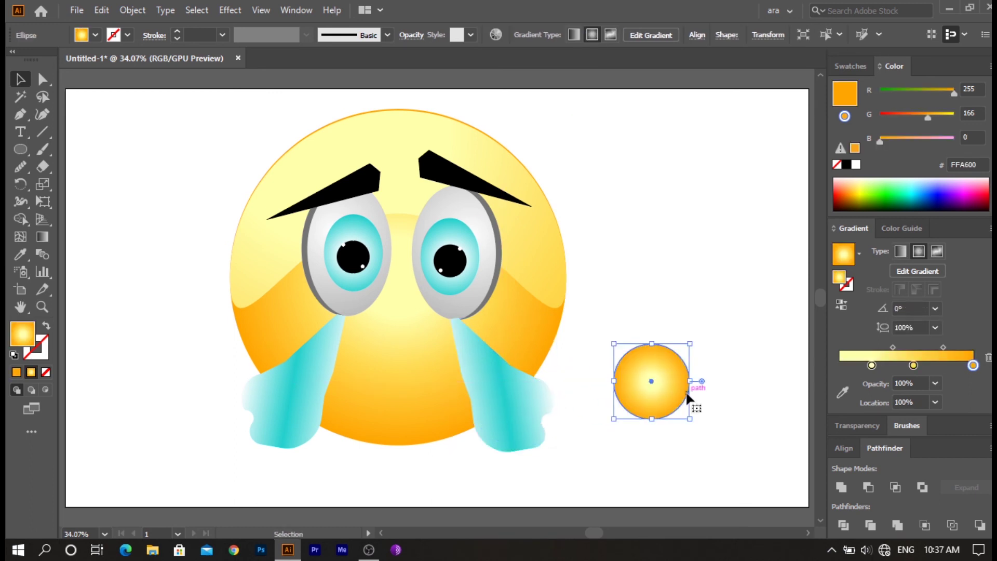
{"action": "double_click", "coordinate": [974, 365]}
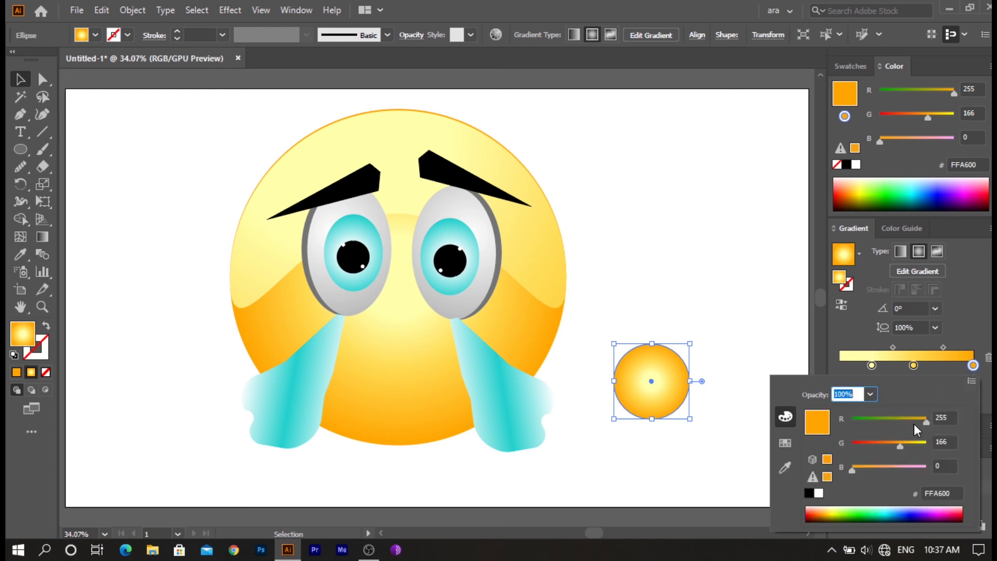
{"action": "left_click", "coordinate": [812, 358]}
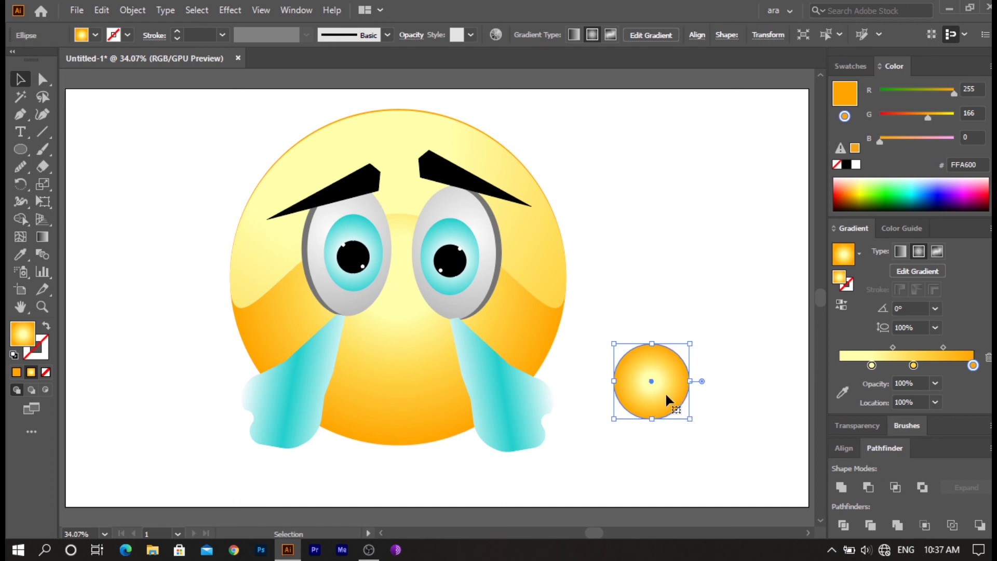
Duplicate the small circle slightly lower and subtract the lower copy from the upper one with Minus Front, leaving a thin arch.
{"action": "left_click_drag", "start_coordinate": [665, 392], "coordinate": [674, 407]}
{"action": "key", "text": "Up"}
{"action": "key", "text": "Up"}
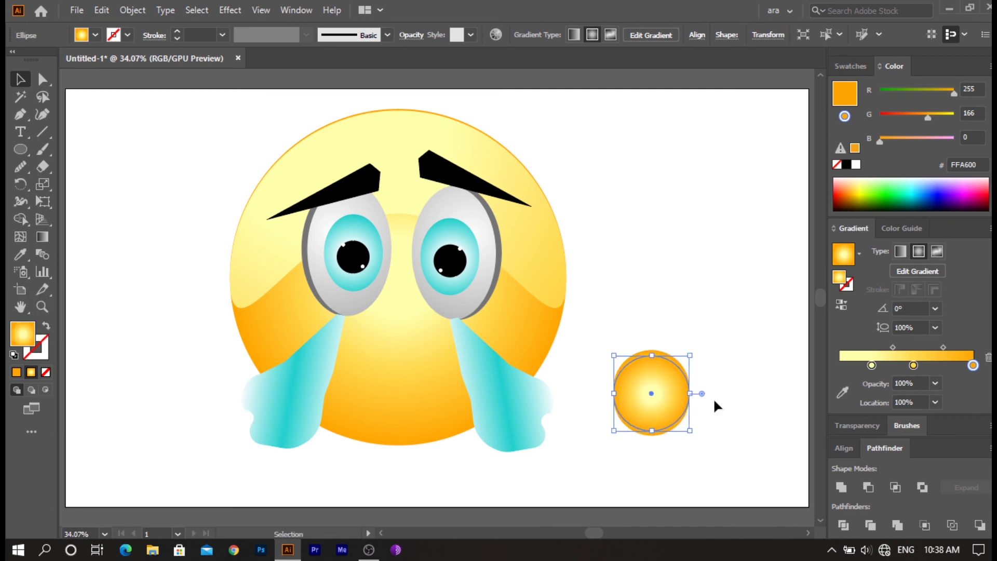
{"action": "key", "text": "Delete"}
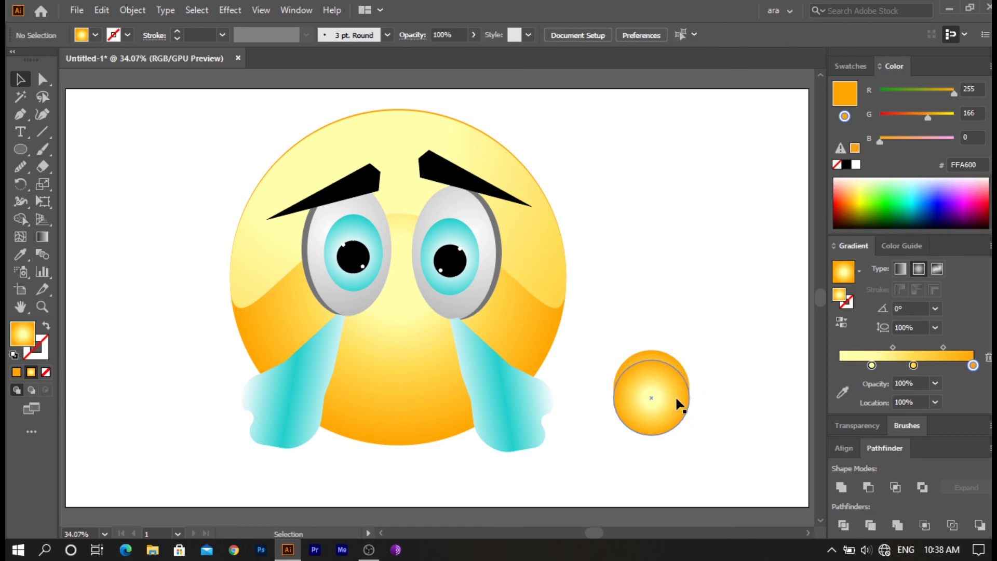
{"action": "left_click_drag", "start_coordinate": [636, 340], "coordinate": [671, 413]}
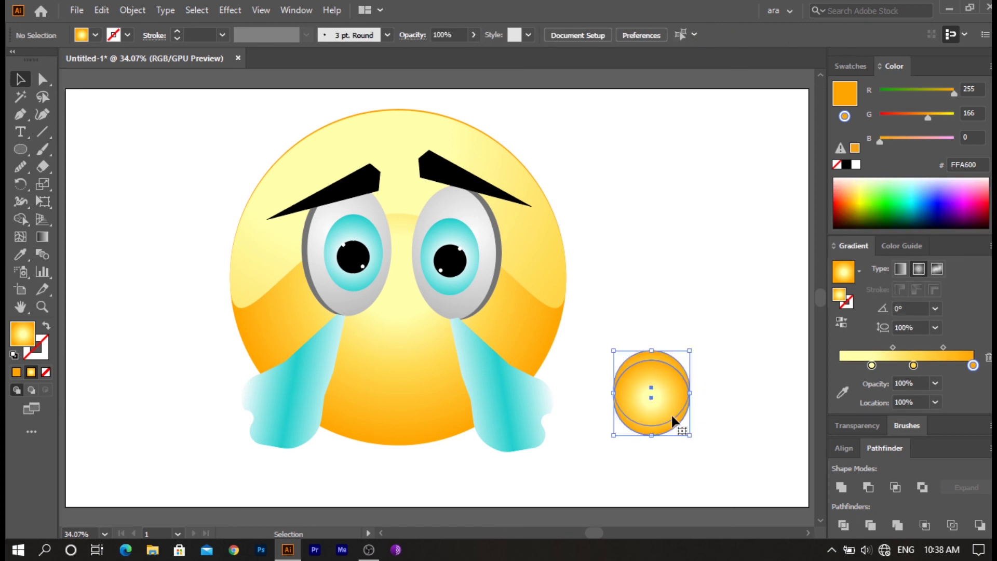
{"action": "left_click", "coordinate": [868, 488]}
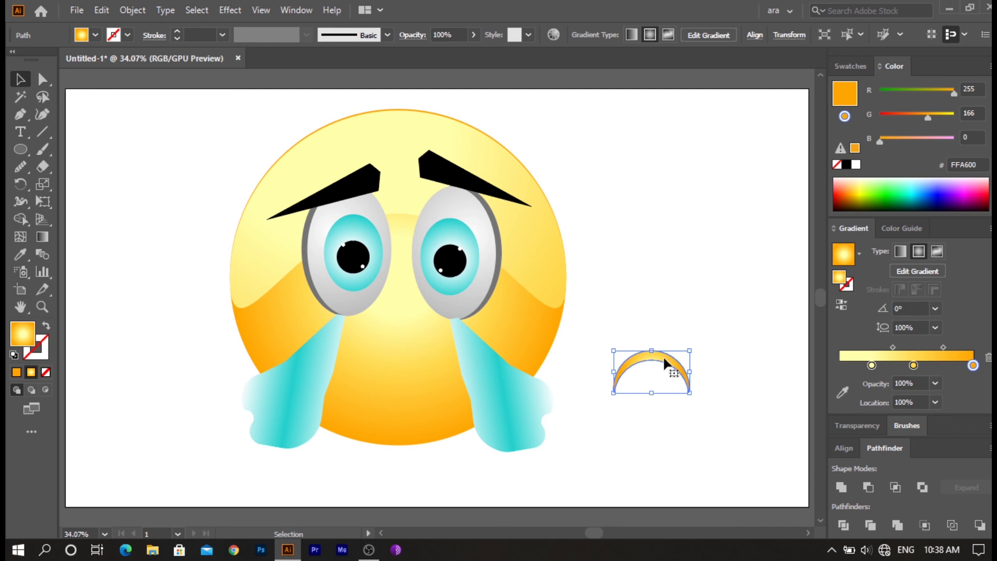
Change the outer orange stop of the arch's radial gradient to dark red 670000.
{"action": "double_click", "coordinate": [974, 366]}
{"action": "left_click_drag", "start_coordinate": [907, 442], "coordinate": [834, 442]}
{"action": "left_click_drag", "start_coordinate": [925, 422], "coordinate": [881, 422]}
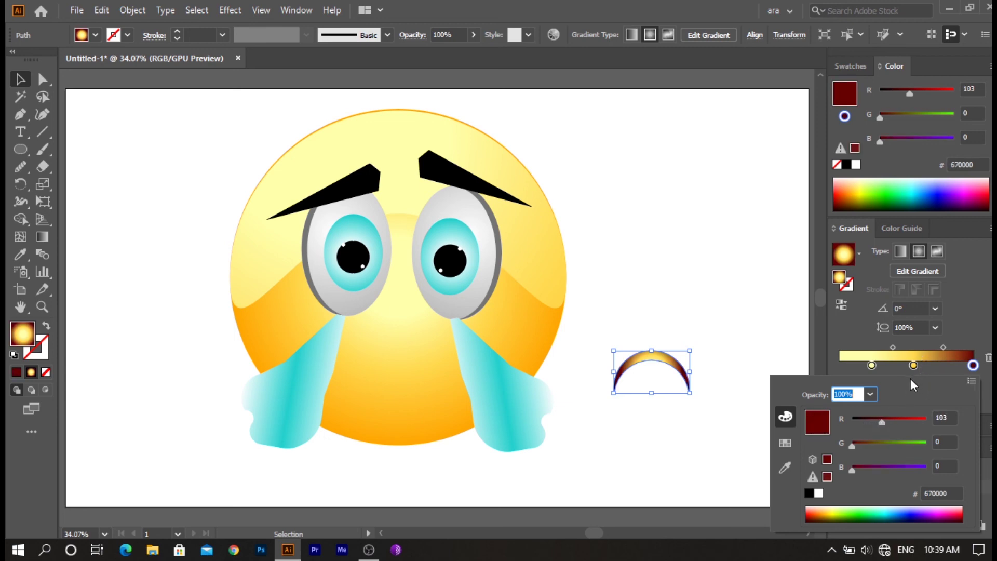
Change the arch gradient's pale yellow inner stop to red A50000 and delete the yellow stop in the middle.
{"action": "double_click", "coordinate": [871, 365]}
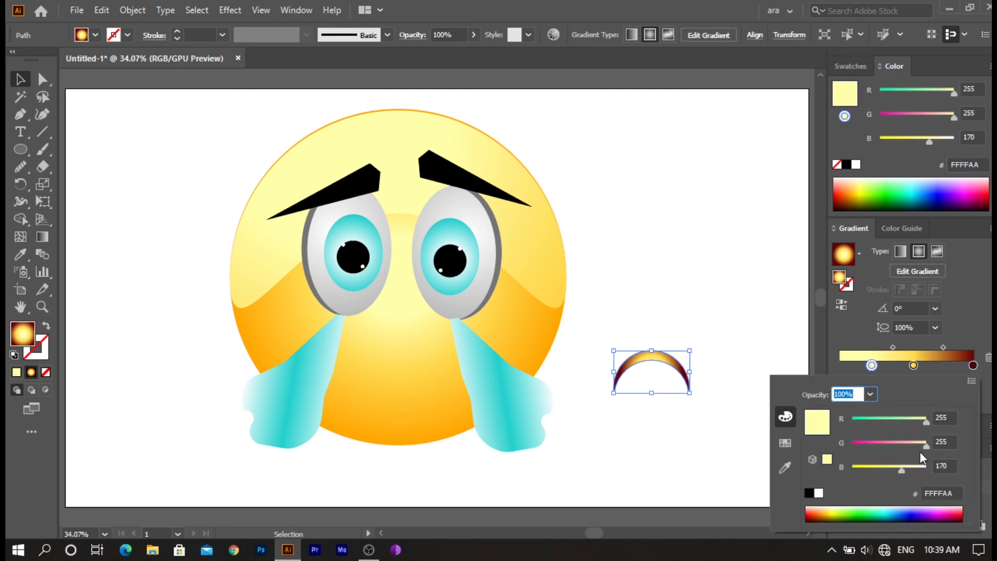
{"action": "left_click_drag", "start_coordinate": [926, 447], "coordinate": [842, 451]}
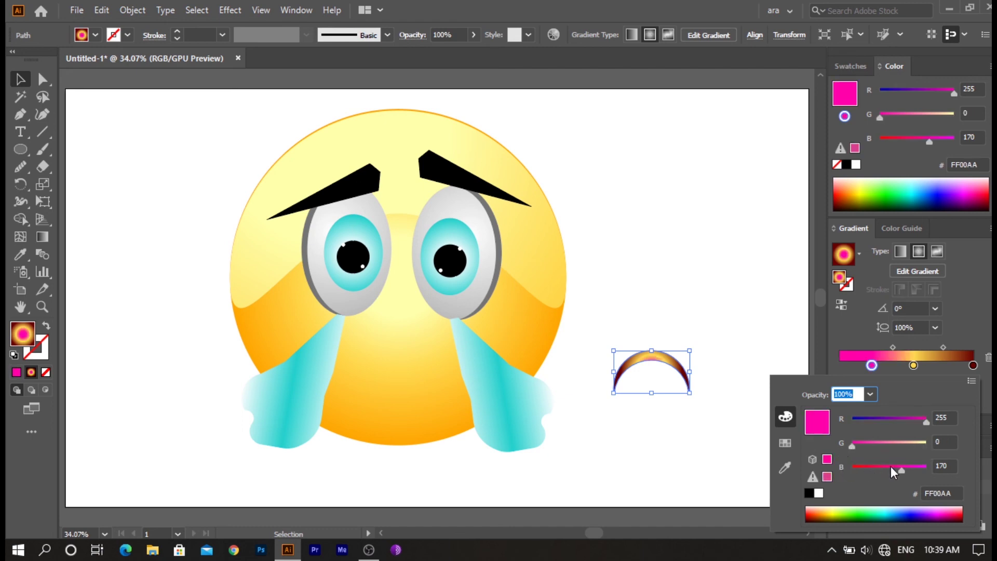
{"action": "left_click_drag", "start_coordinate": [902, 470], "coordinate": [849, 473]}
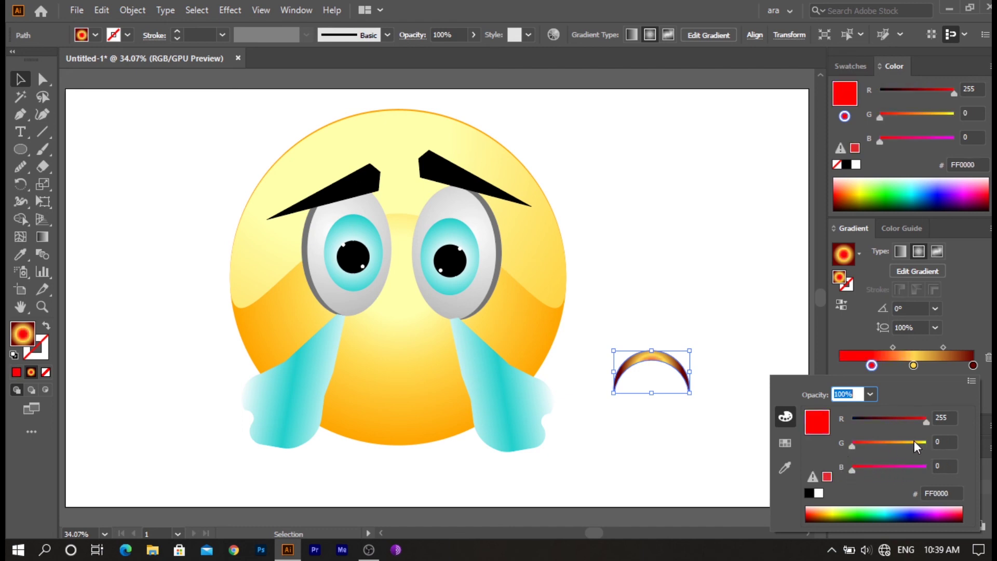
{"action": "left_click_drag", "start_coordinate": [927, 423], "coordinate": [901, 428]}
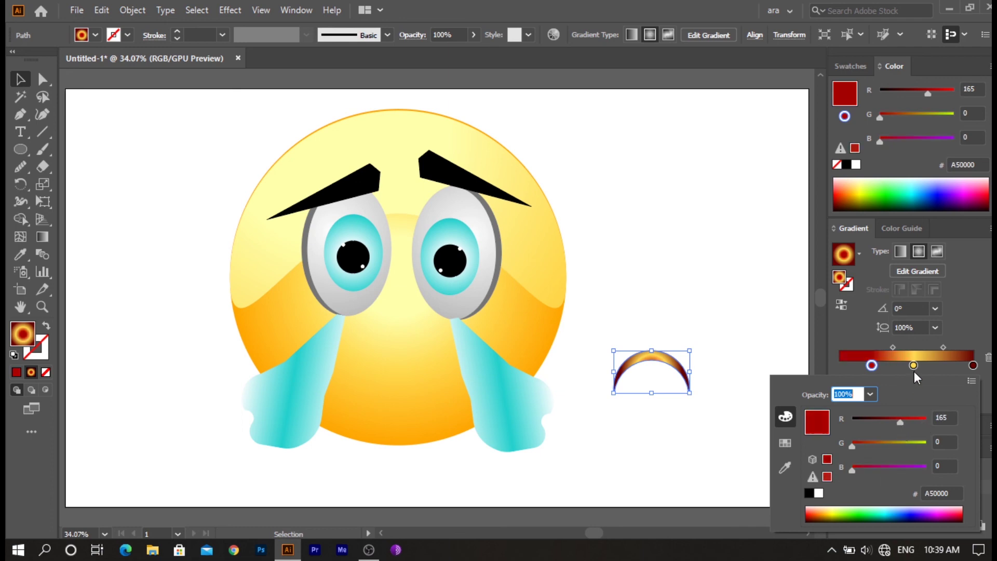
{"action": "key", "text": "Escape"}
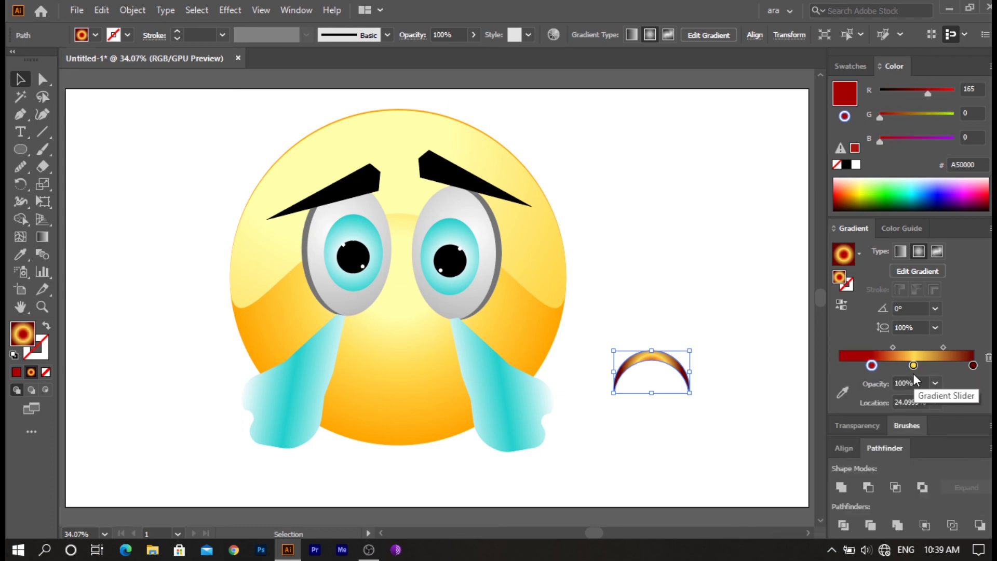
{"action": "left_click", "coordinate": [914, 365]}
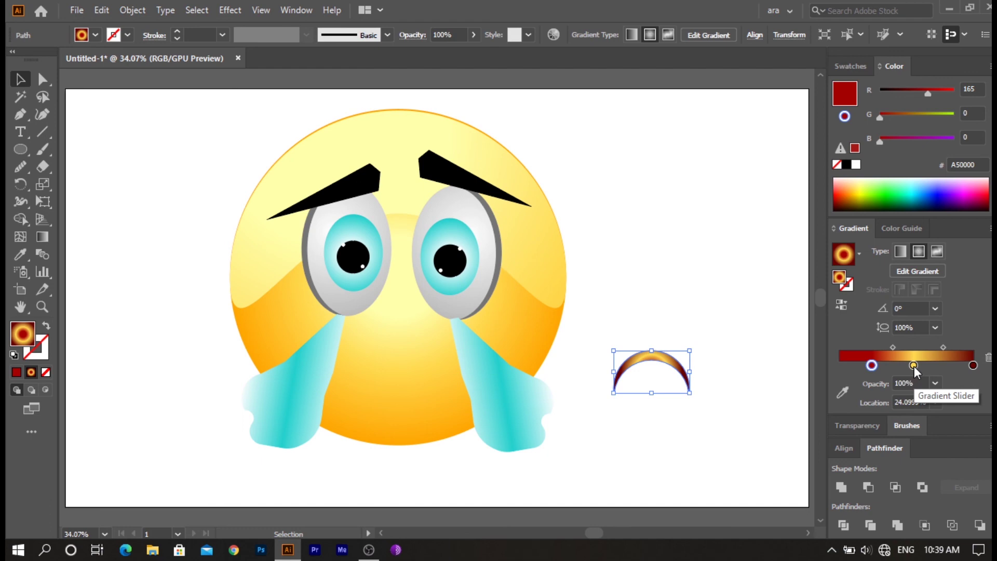
{"action": "left_click", "coordinate": [988, 359]}
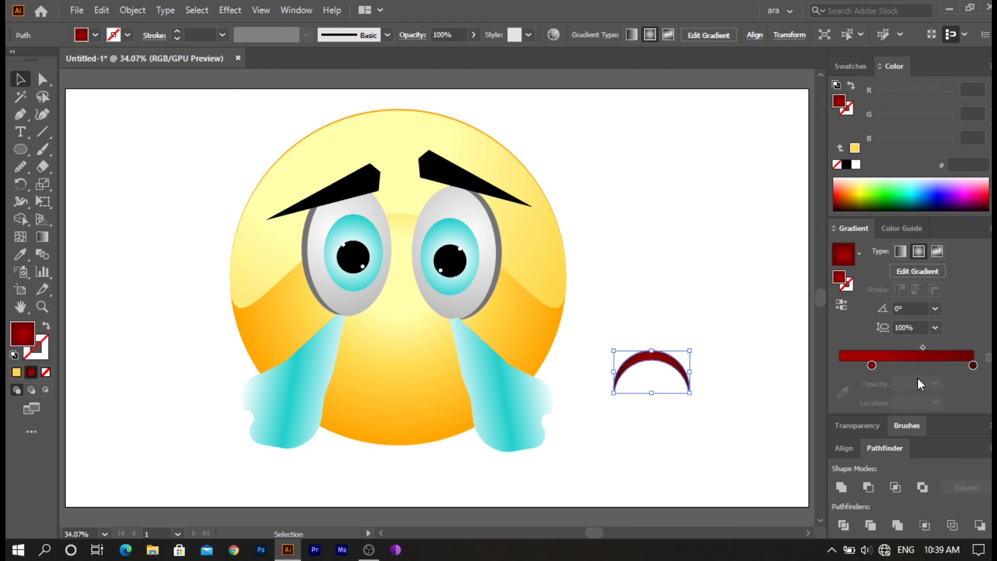
Place the dark red arch on the face as a mouth, flattened and widened symmetrically until its ends reach the two tears.
{"action": "left_click_drag", "start_coordinate": [652, 394], "coordinate": [452, 357]}
{"action": "left_click", "coordinate": [643, 393]}
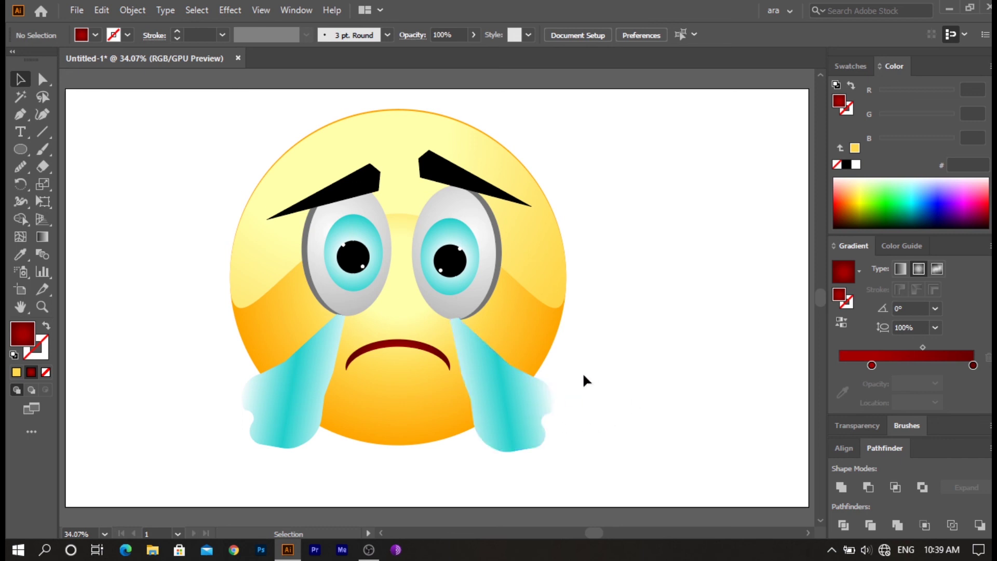
{"action": "left_click", "coordinate": [422, 344]}
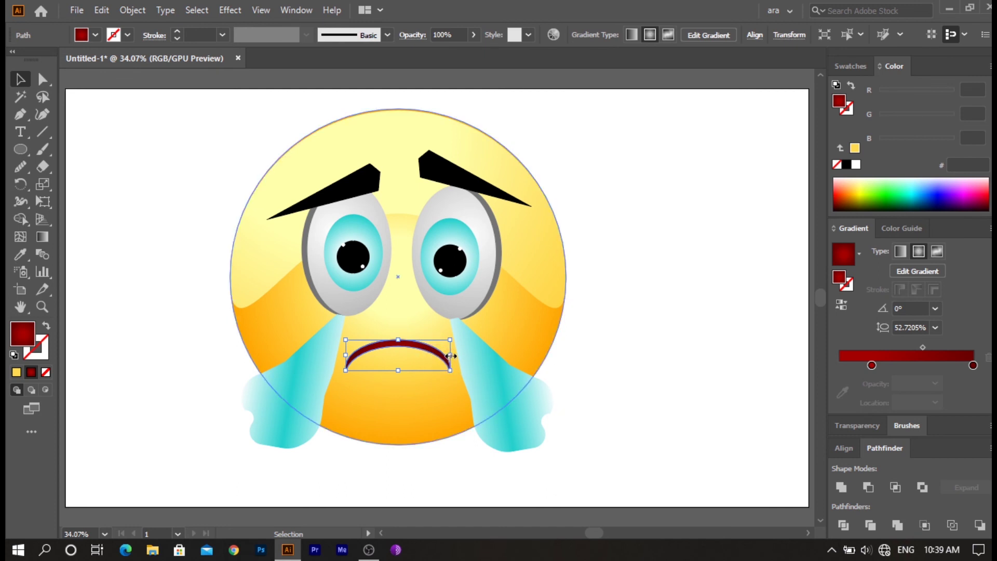
{"action": "left_click_drag", "start_coordinate": [450, 355], "coordinate": [458, 355]}
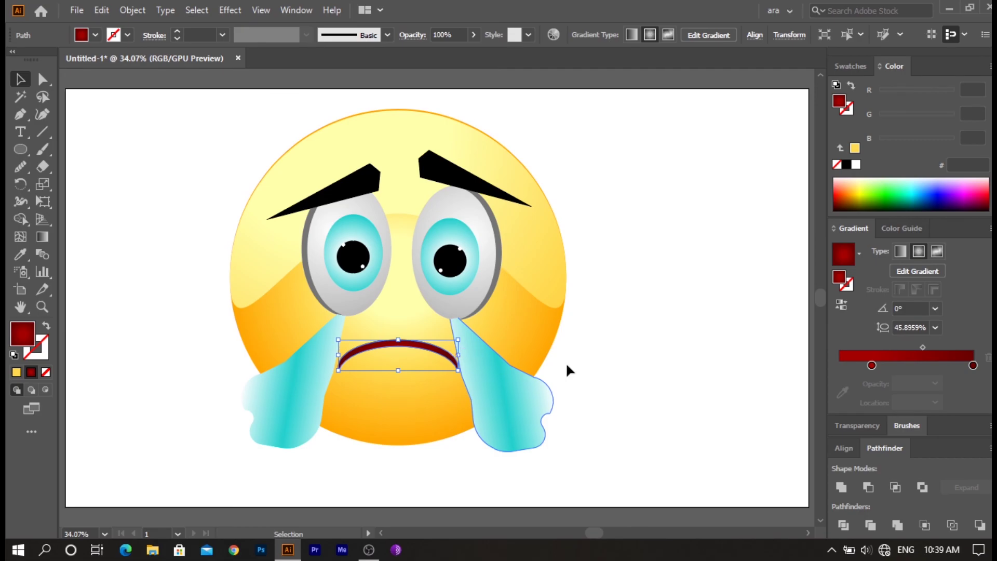